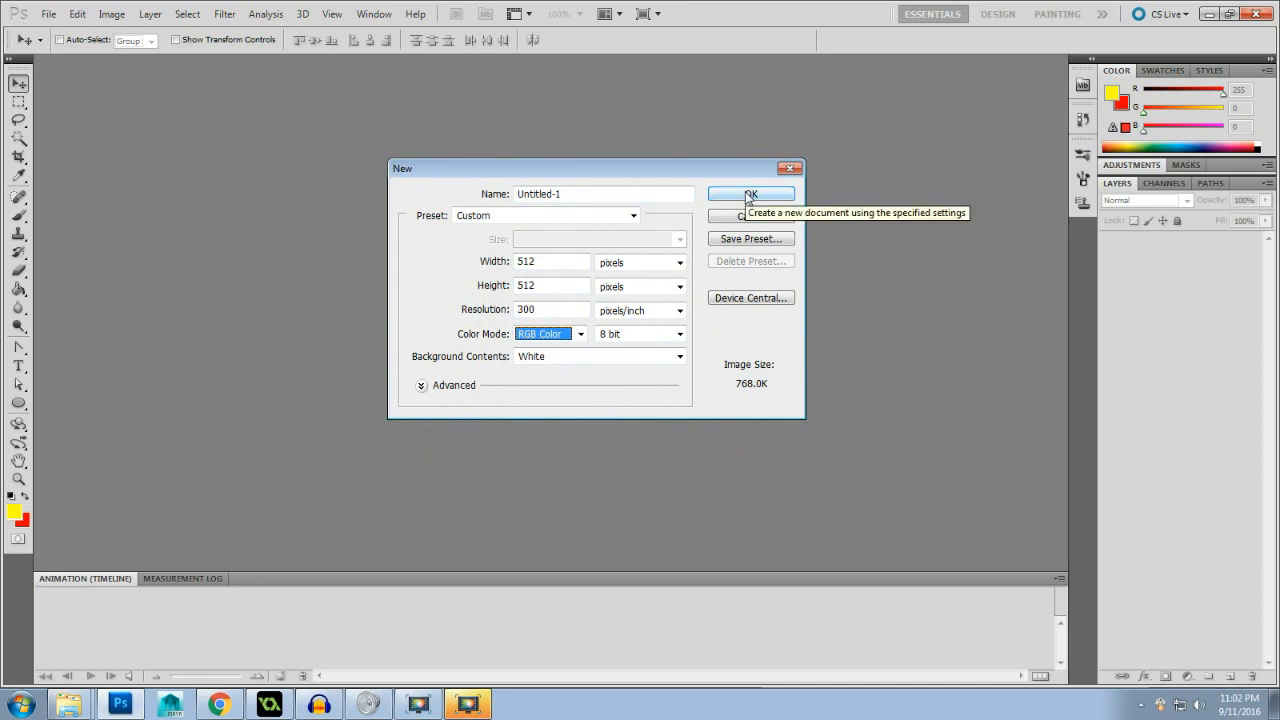
# - Create a 512 × 512 pixel, 300 pixels/inch RGB document with a white background and add a new empty layer
pyautogui.click(750, 194)
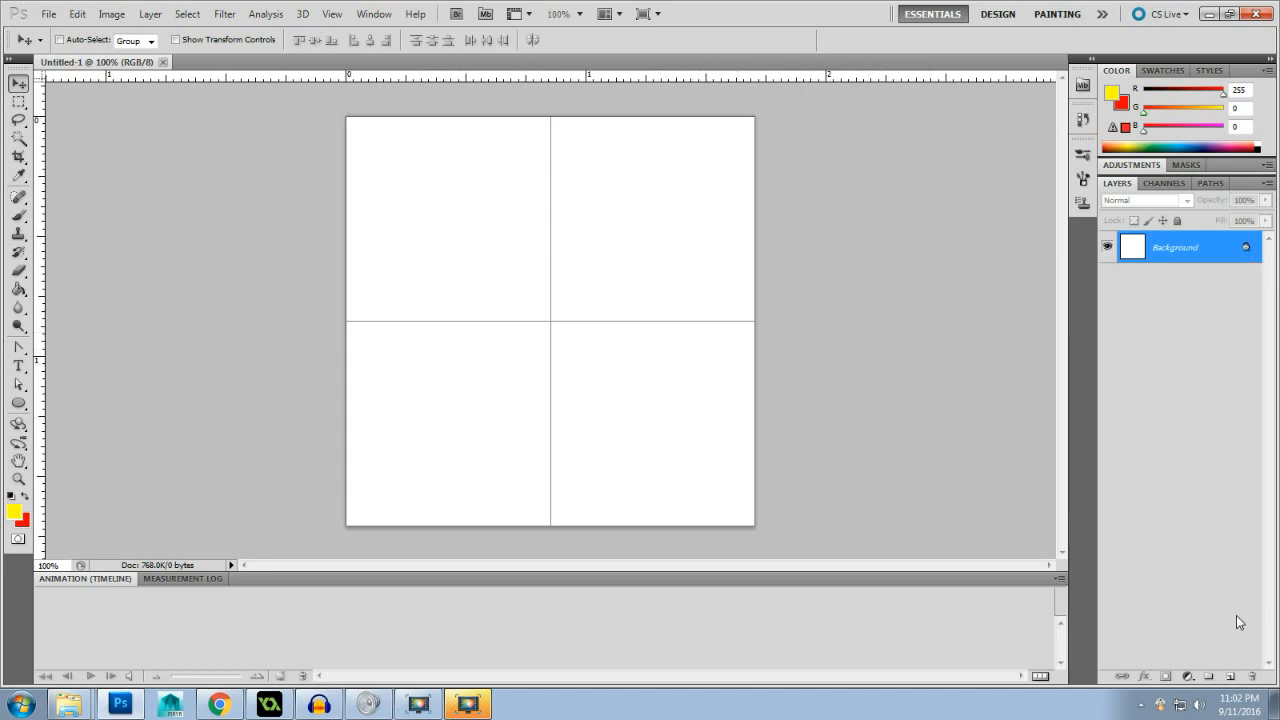
pyautogui.click(1230, 677)
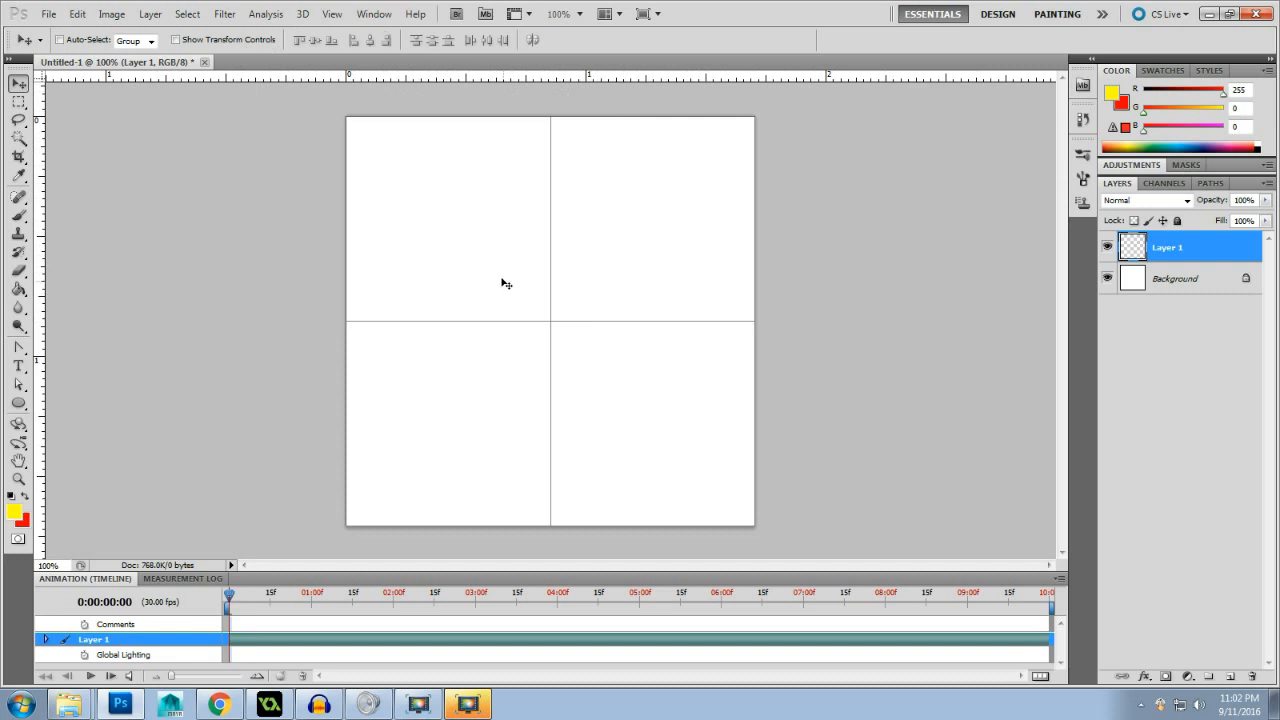
# - Hide the grid on the canvas
pyautogui.click(332, 14)
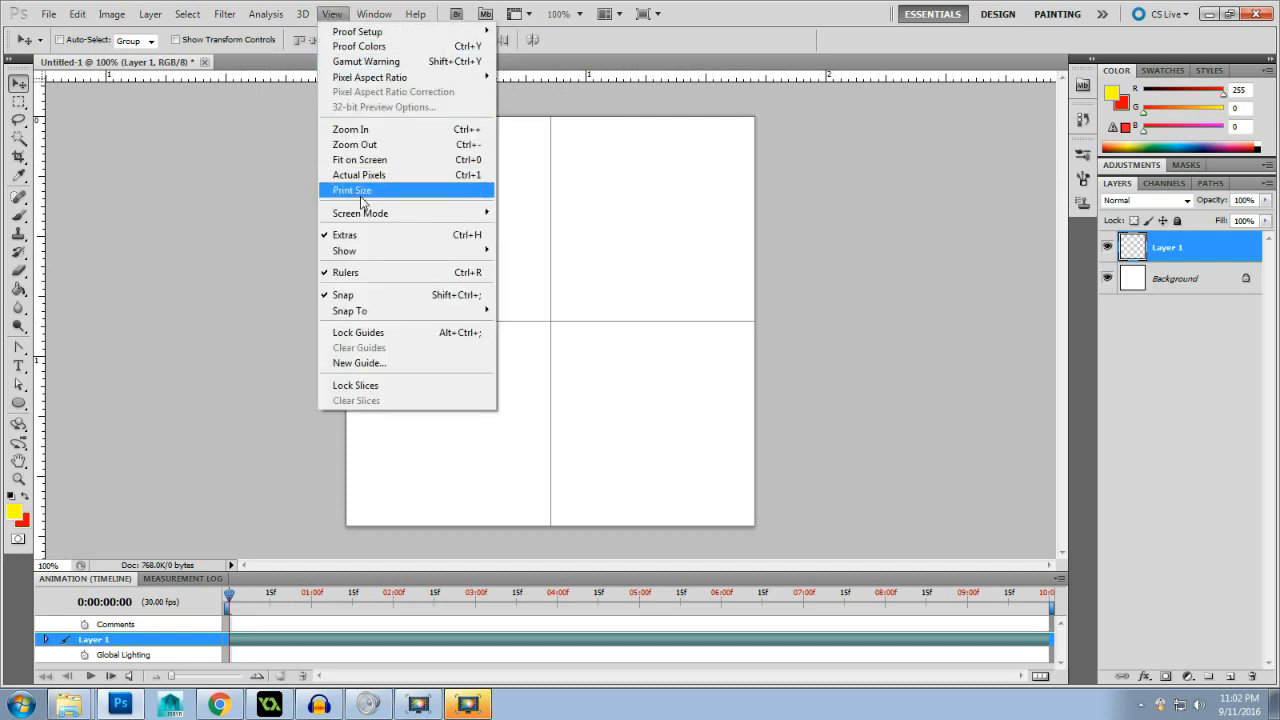
pyautogui.moveTo(404, 252)
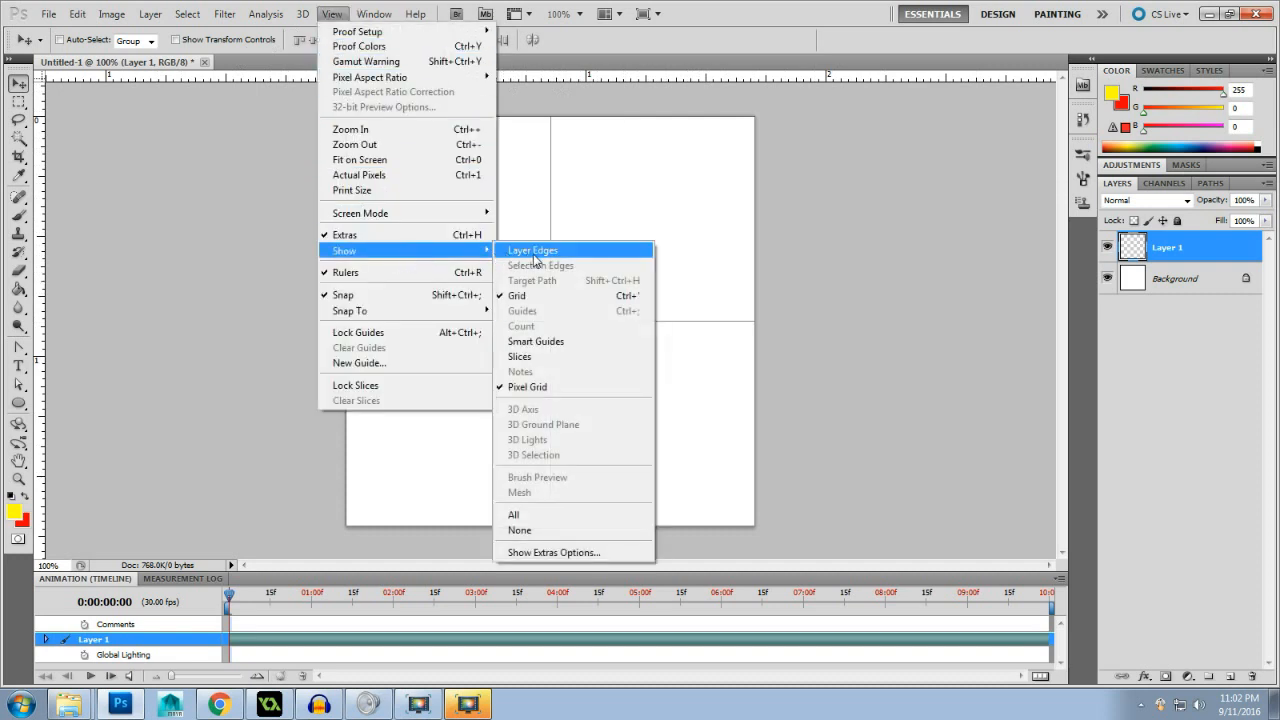
pyautogui.click(556, 297)
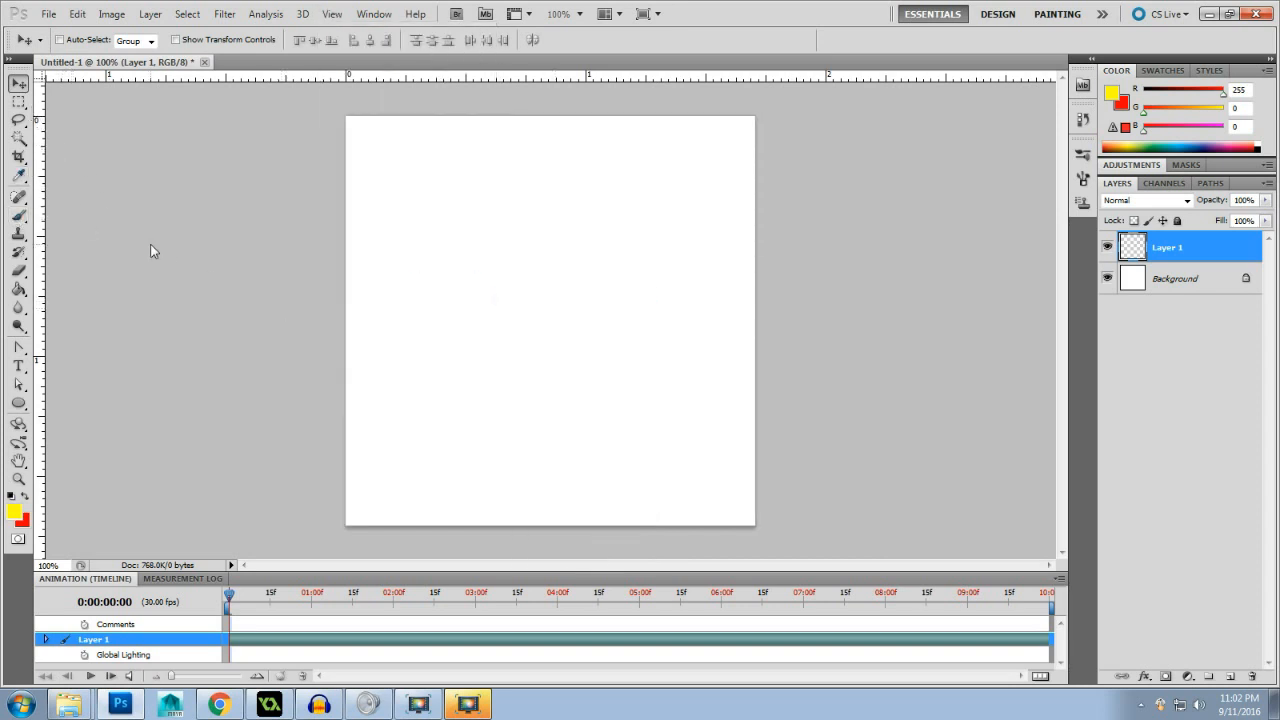
# - Reset the colours to default black and white and set up the Brush tool with an 8 px hard round tip
pyautogui.press('d')
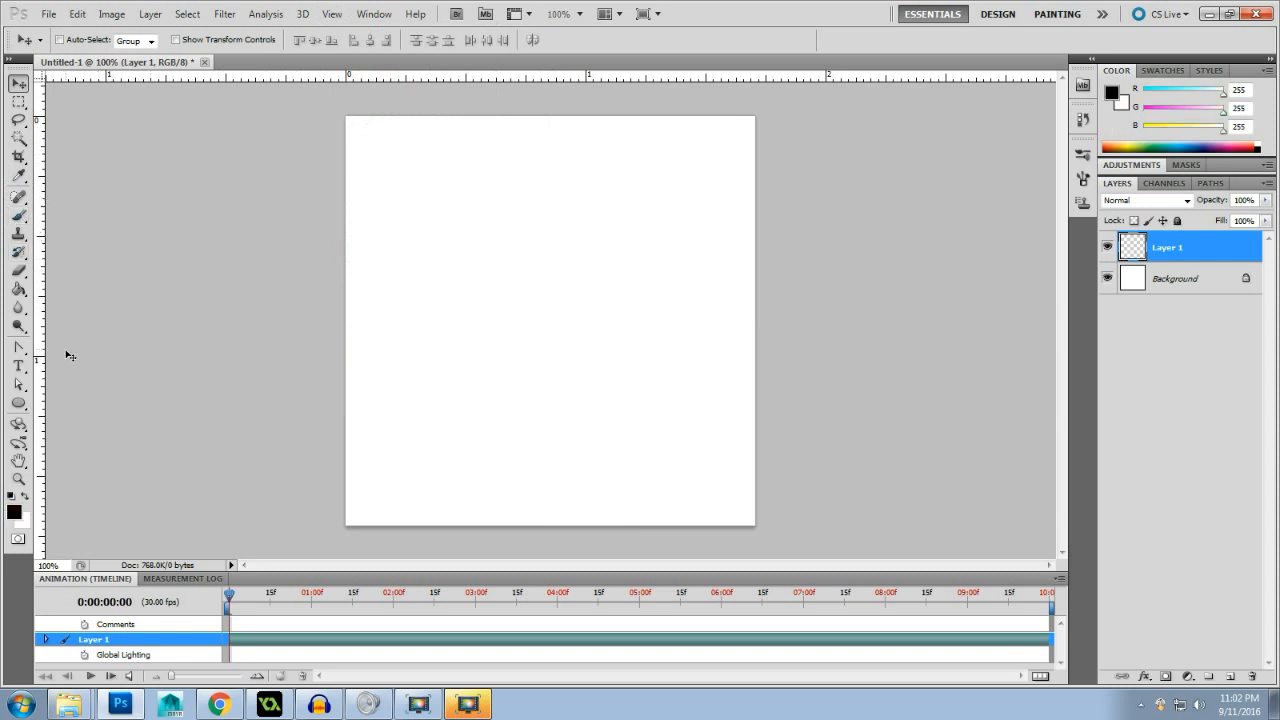
pyautogui.click(19, 215)
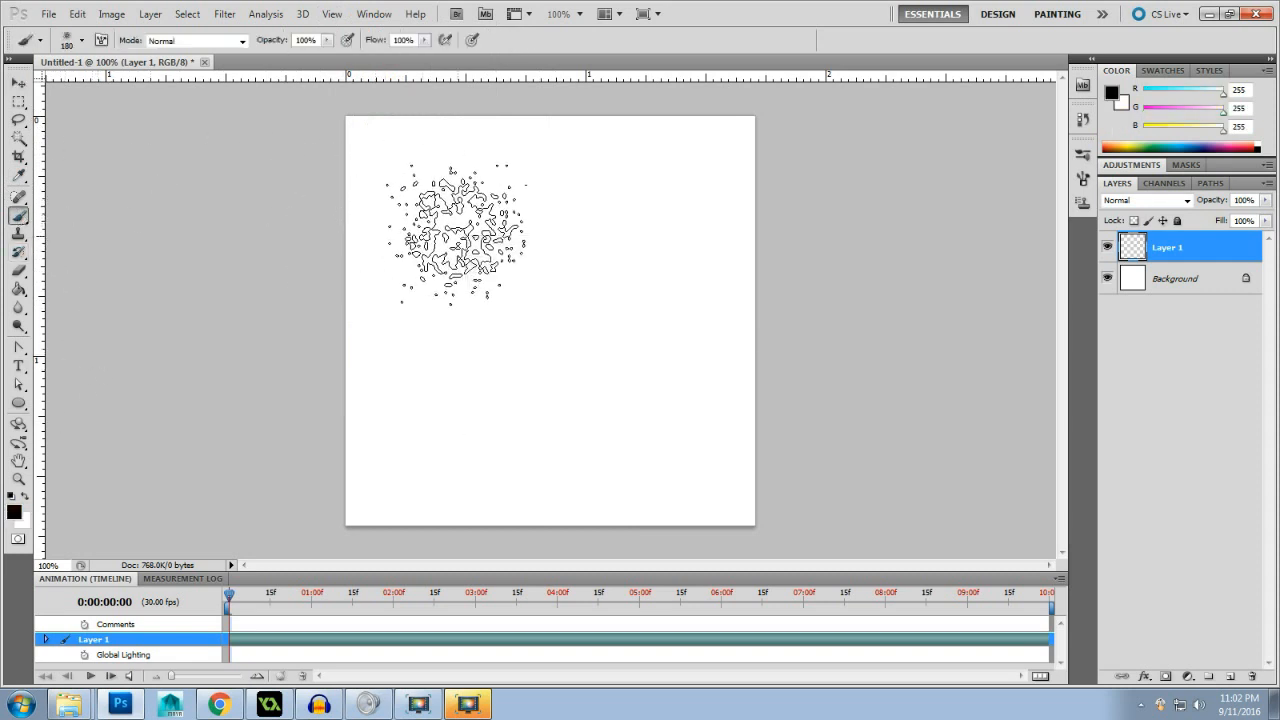
pyautogui.rightClick(464, 235)
pyautogui.moveTo(634, 361); pyautogui.dragTo(636, 319)
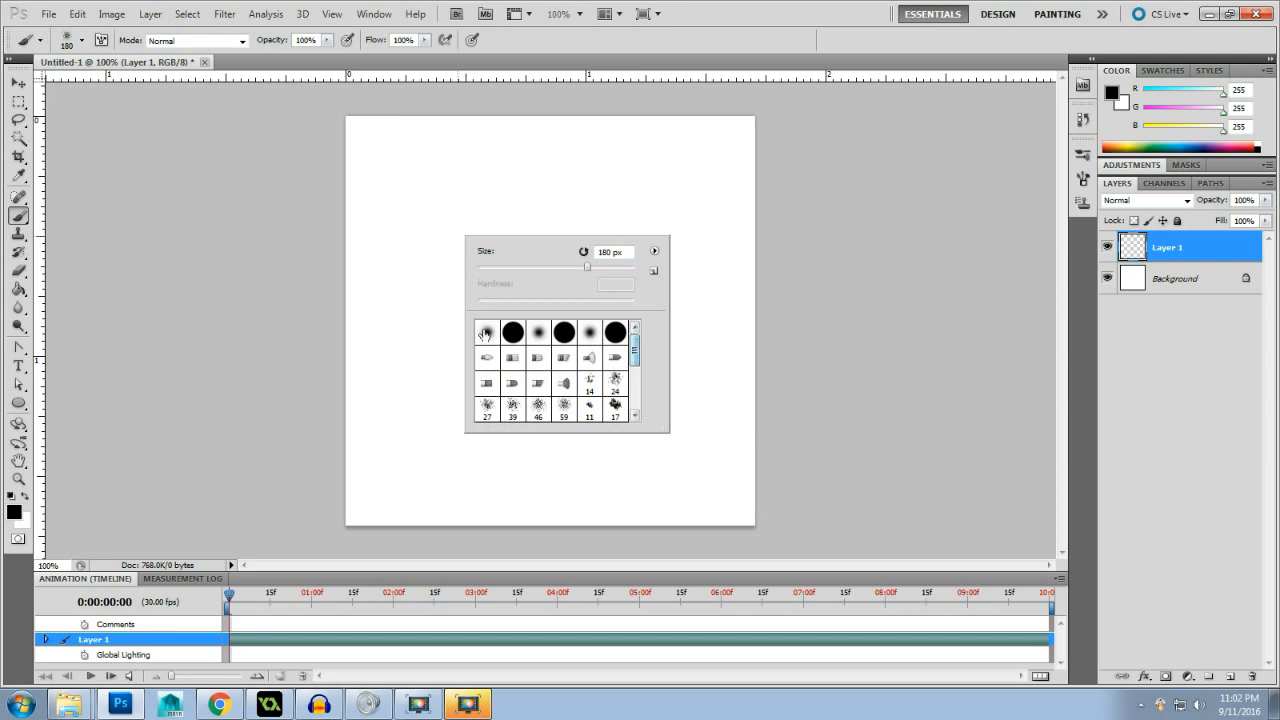
pyautogui.click(512, 332)
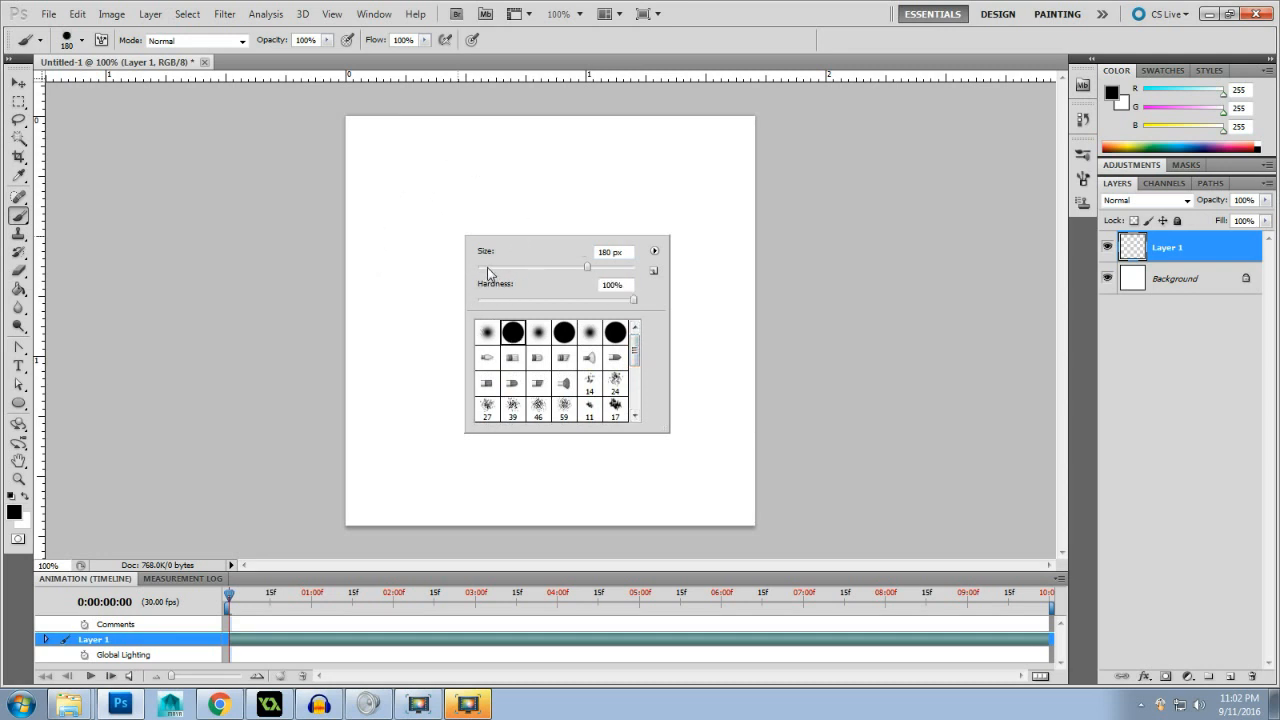
pyautogui.click(487, 267)
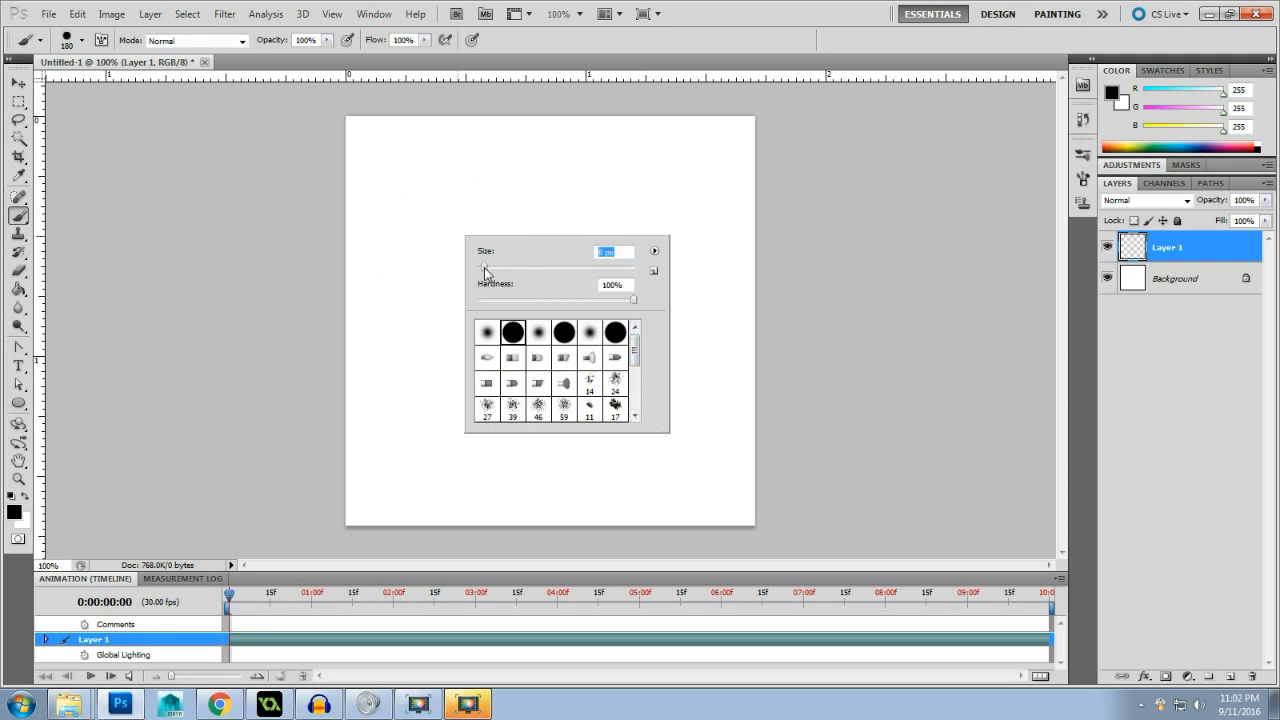
pyautogui.click(258, 200)
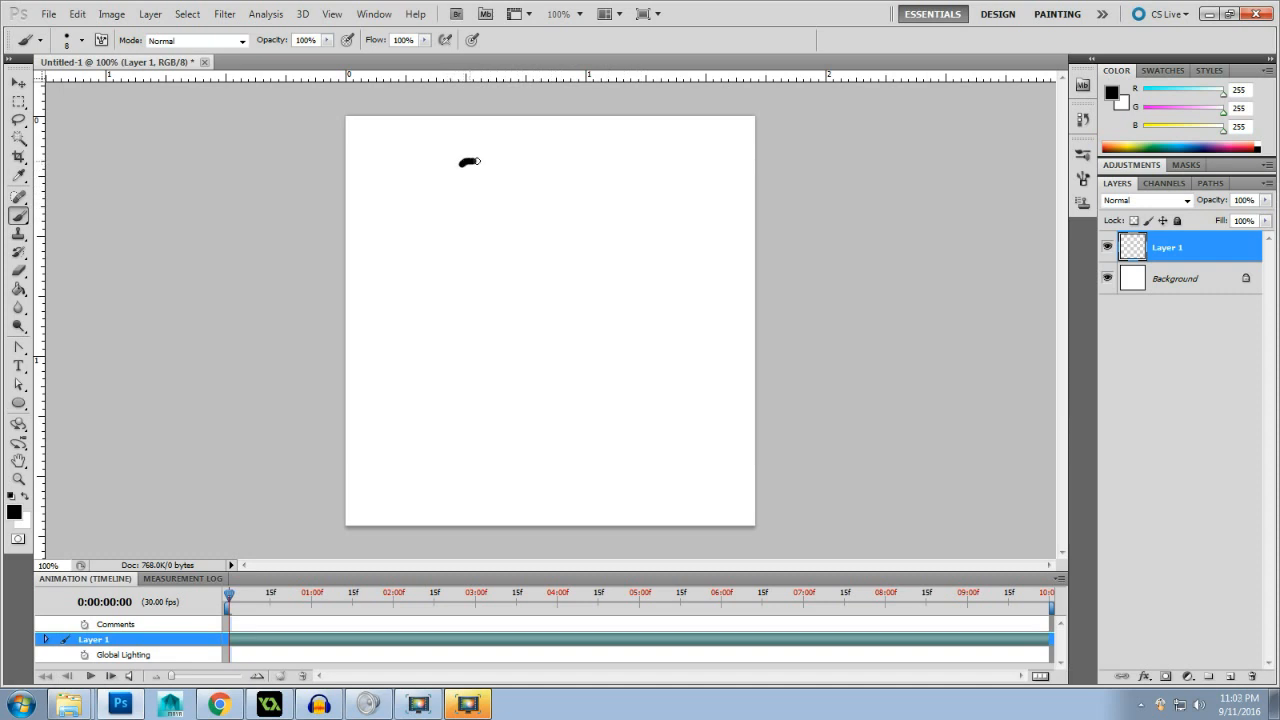
# - Paint the vase's wavy rim with a V-shaped notch below it, plus its curved left side and a short base line
pyautogui.moveTo(491, 164)
pyautogui.mouseDown()
pyautogui.moveTo(540, 180)
pyautogui.moveTo(596, 158)
pyautogui.mouseUp()
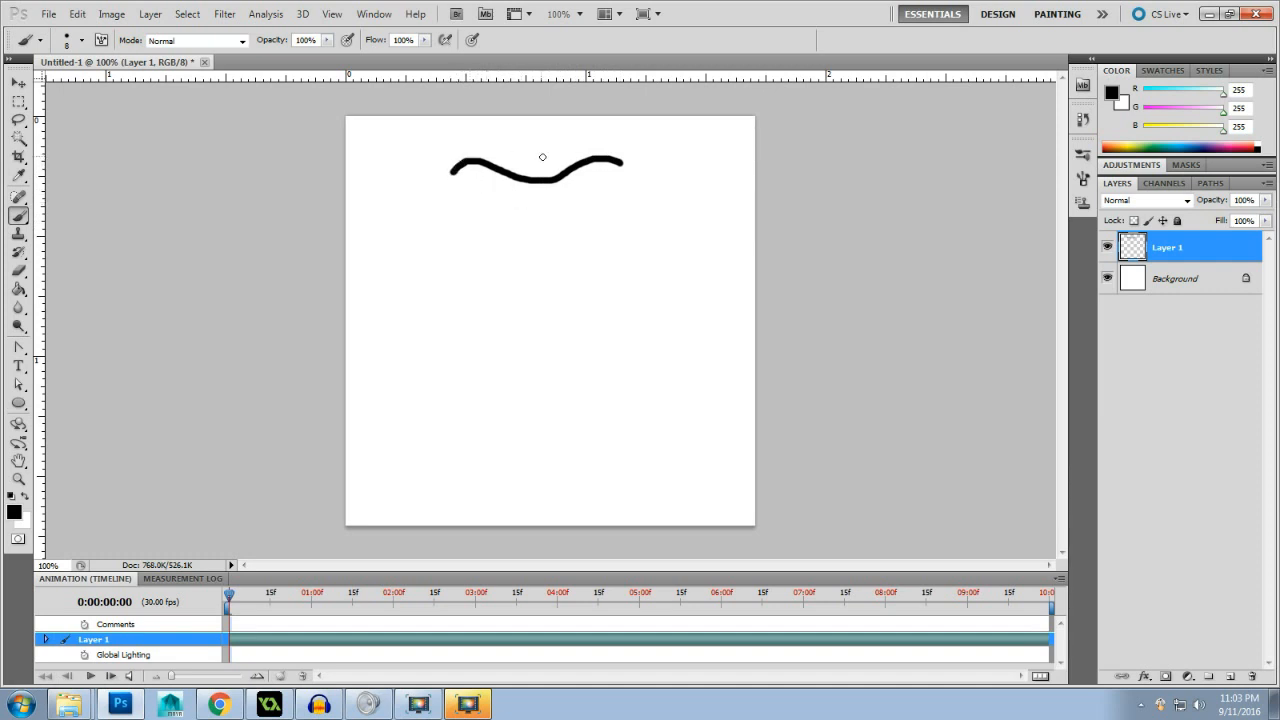
pyautogui.moveTo(619, 160)
pyautogui.mouseDown()
pyautogui.moveTo(509, 151)
pyautogui.moveTo(452, 167)
pyautogui.moveTo(545, 196)
pyautogui.moveTo(568, 172)
pyautogui.moveTo(541, 197)
pyautogui.mouseUp()
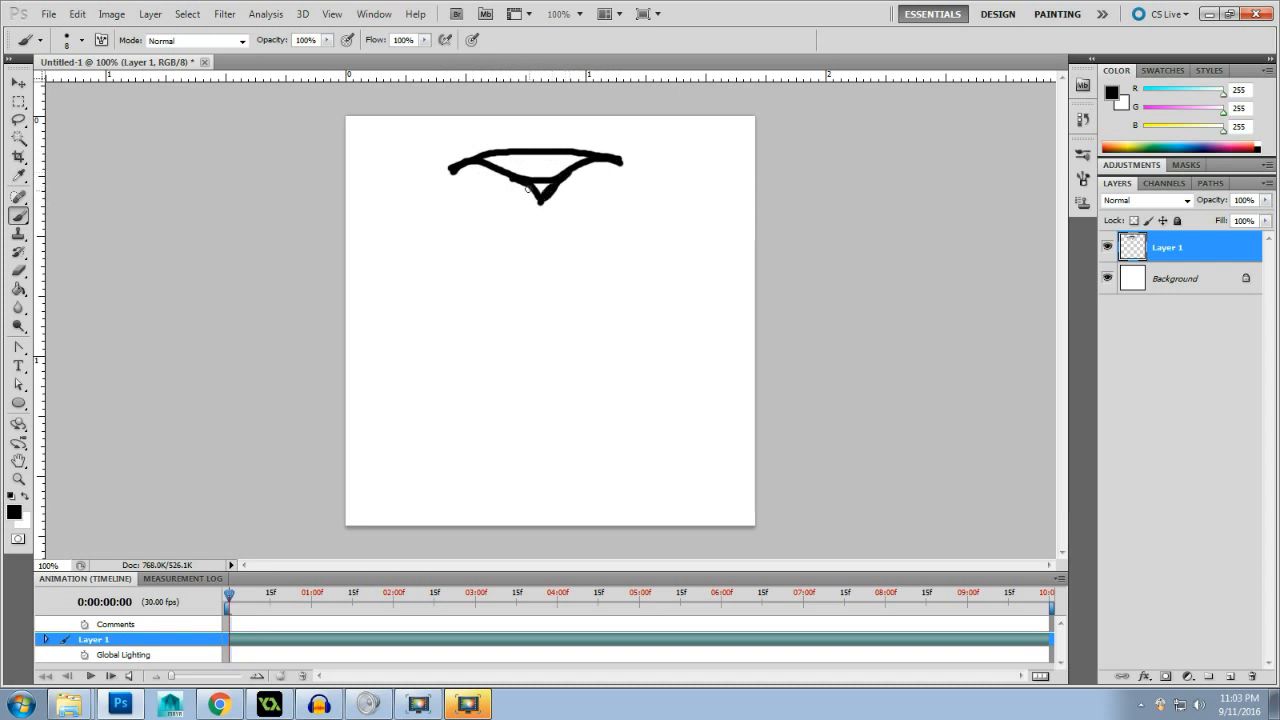
pyautogui.moveTo(448, 172)
pyautogui.mouseDown()
pyautogui.moveTo(495, 193)
pyautogui.moveTo(500, 225)
pyautogui.moveTo(451, 304)
pyautogui.moveTo(437, 372)
pyautogui.moveTo(461, 427)
pyautogui.moveTo(557, 473)
pyautogui.mouseUp()
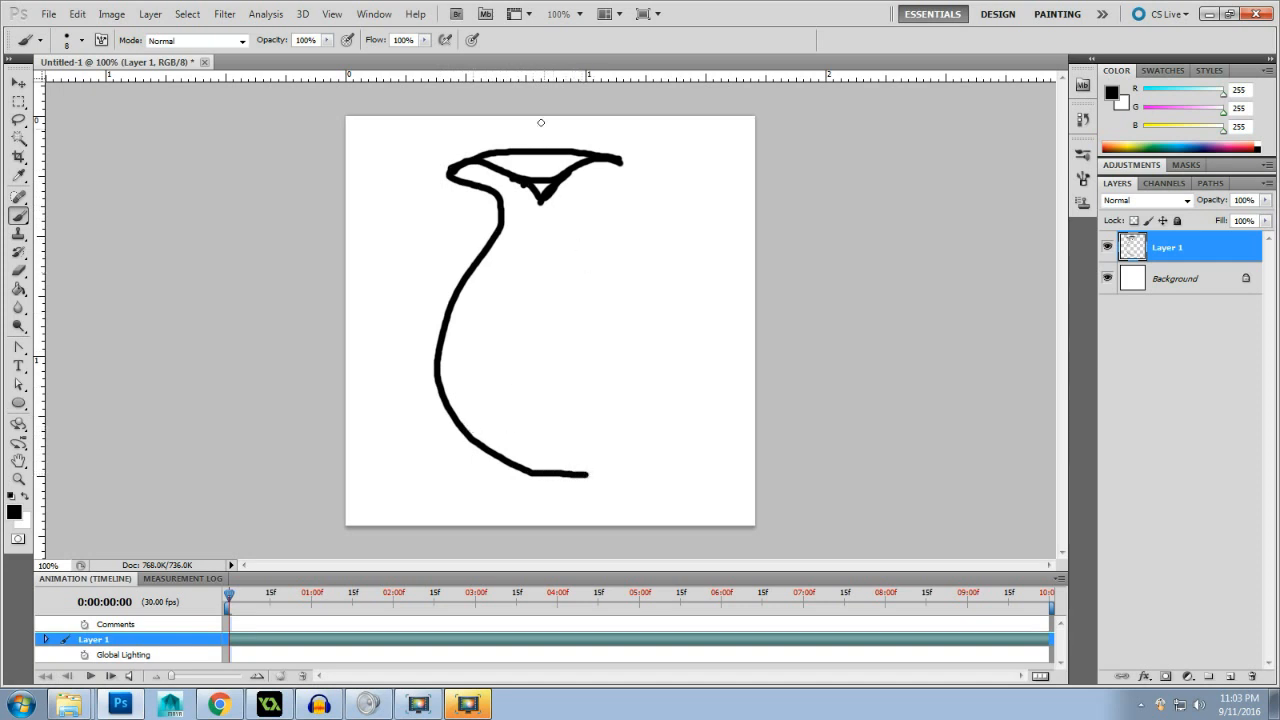
# - Erase the line crossing the rim's V notch with a 9 px hard round eraser and touch up the notch's tip with the brush
pyautogui.click(18, 270)
pyautogui.rightClick(606, 196)
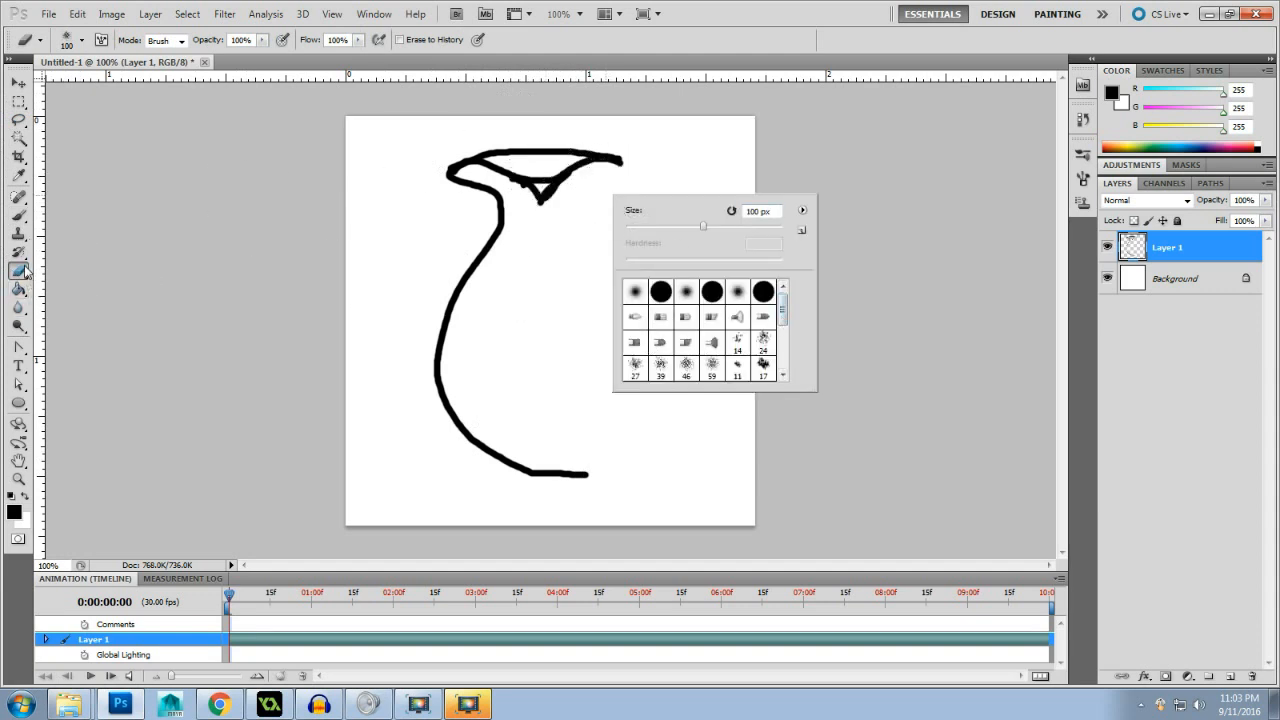
pyautogui.click(660, 291)
pyautogui.moveTo(646, 227); pyautogui.dragTo(640, 226)
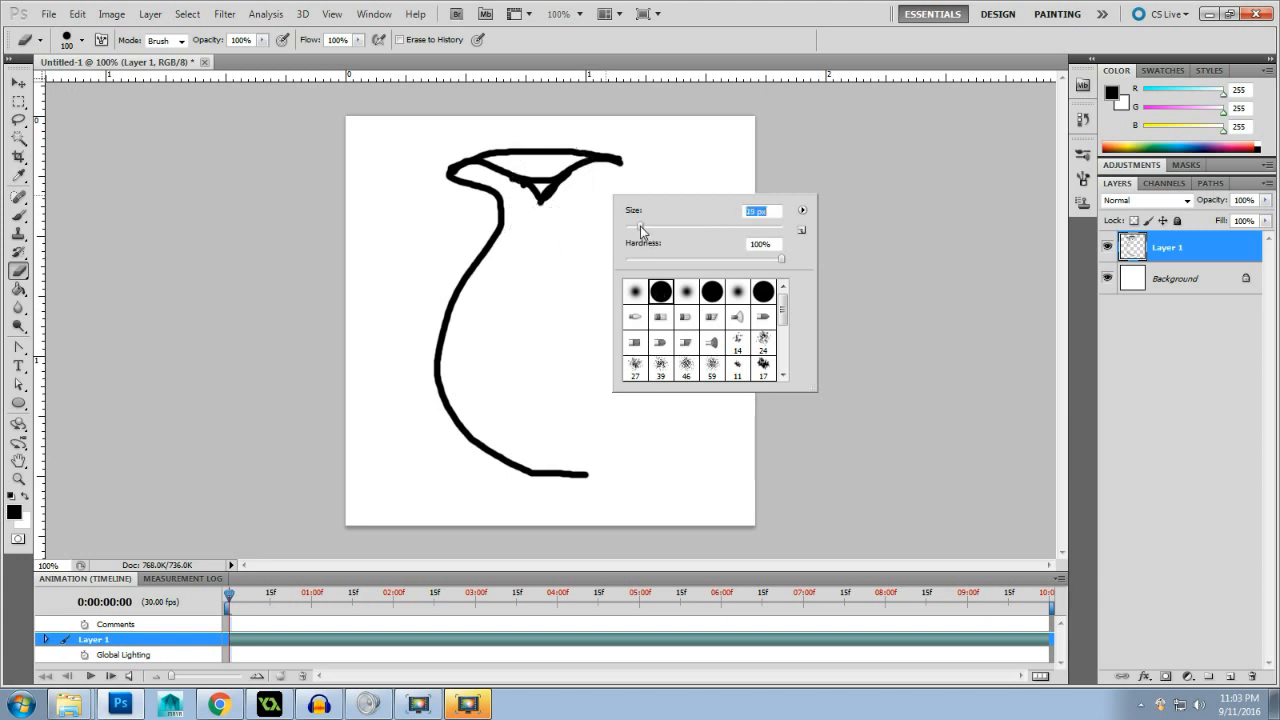
pyautogui.click(538, 178)
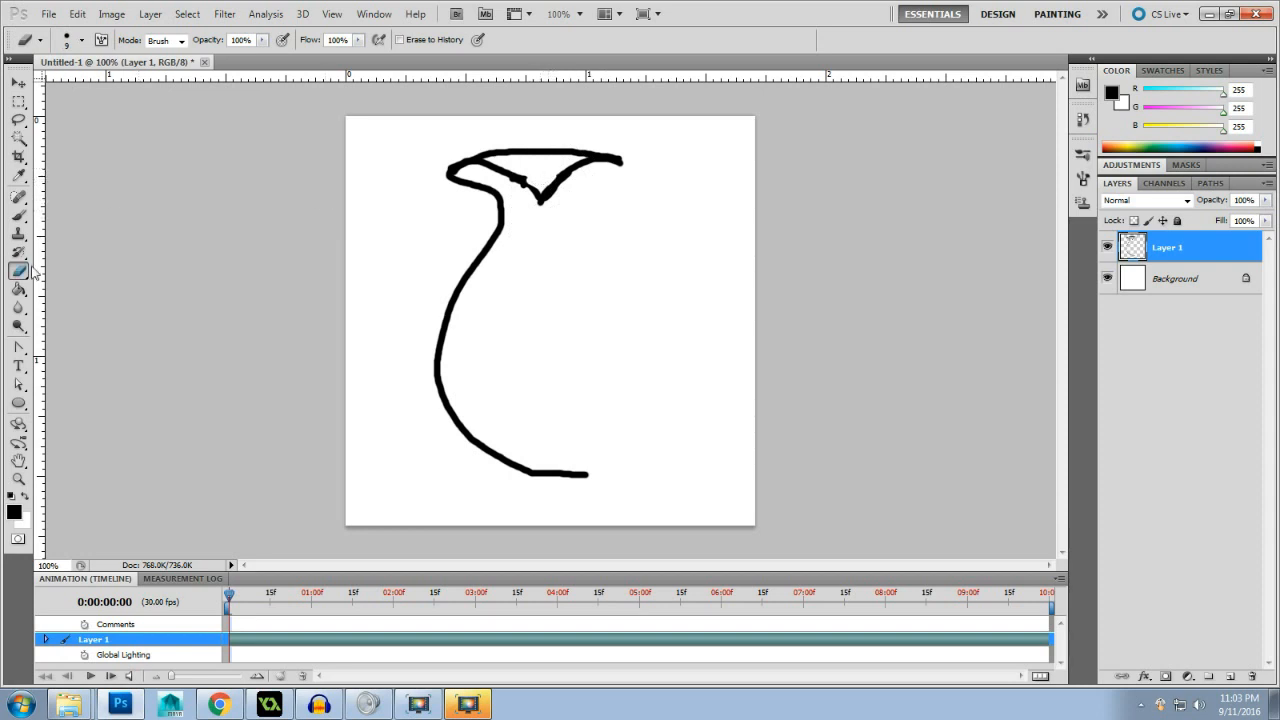
pyautogui.click(18, 214)
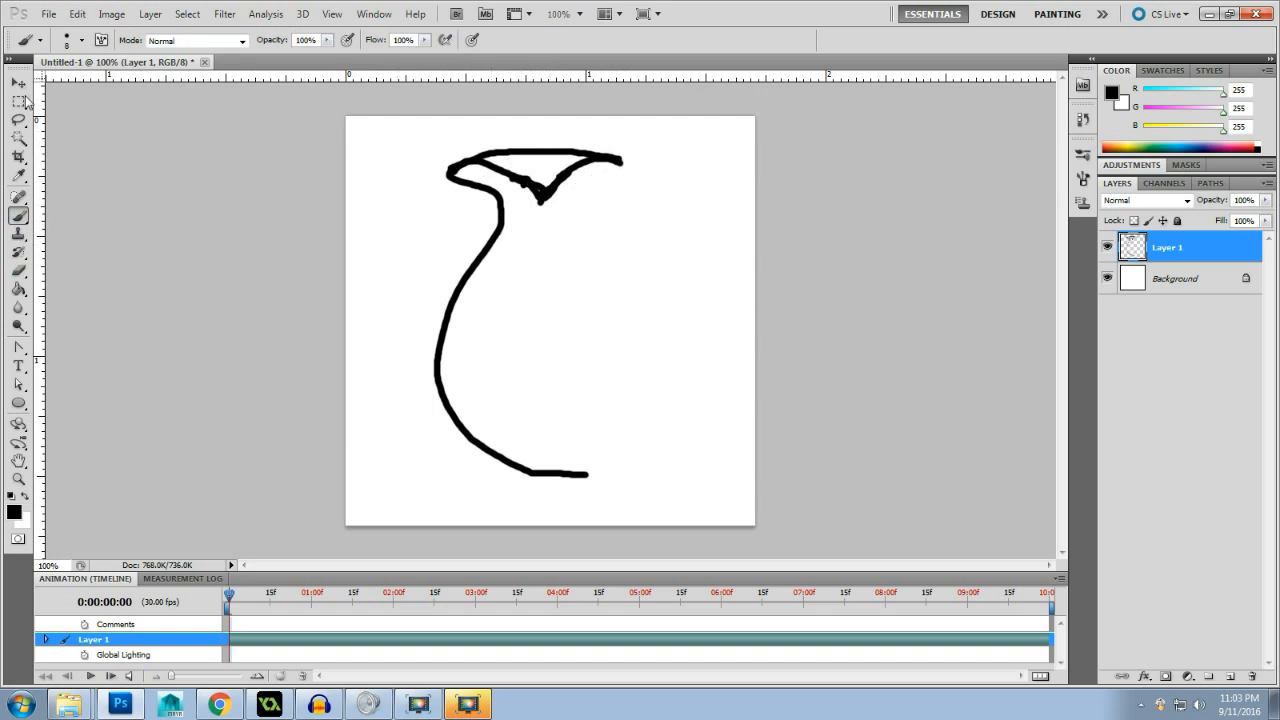
pyautogui.click(77, 14)
pyautogui.moveTo(48, 14)
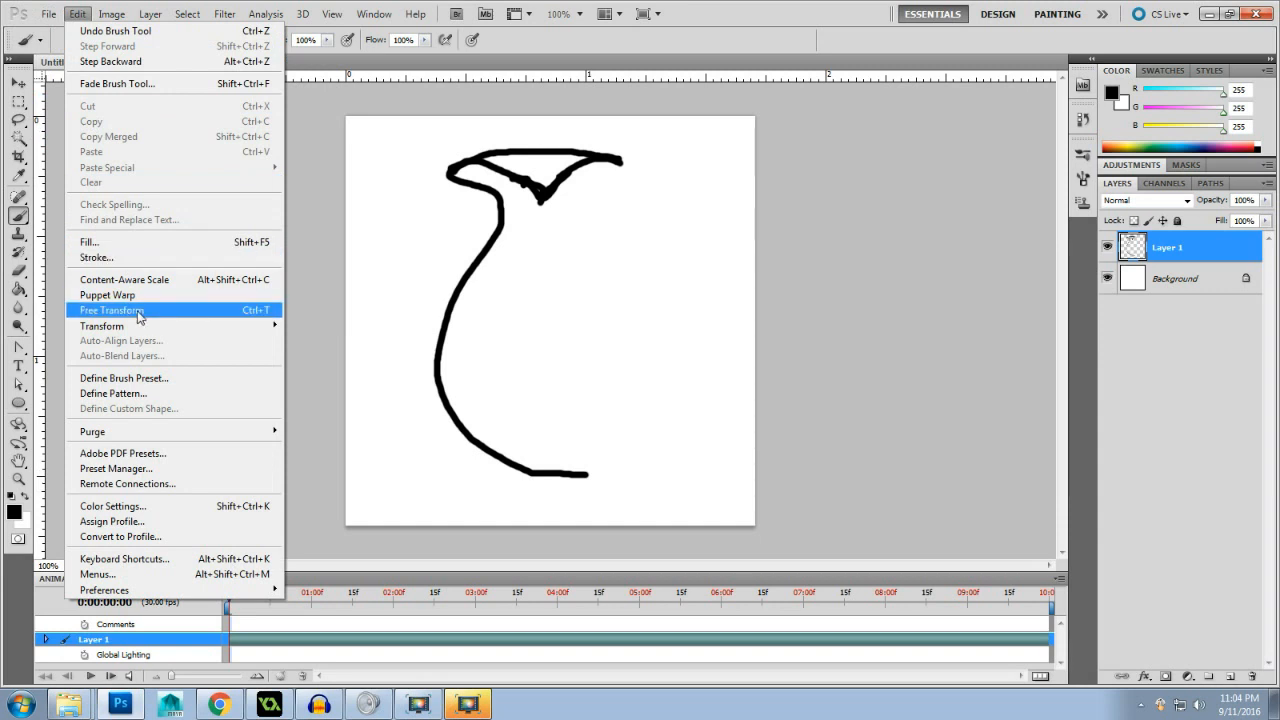
pyautogui.click(958, 345)
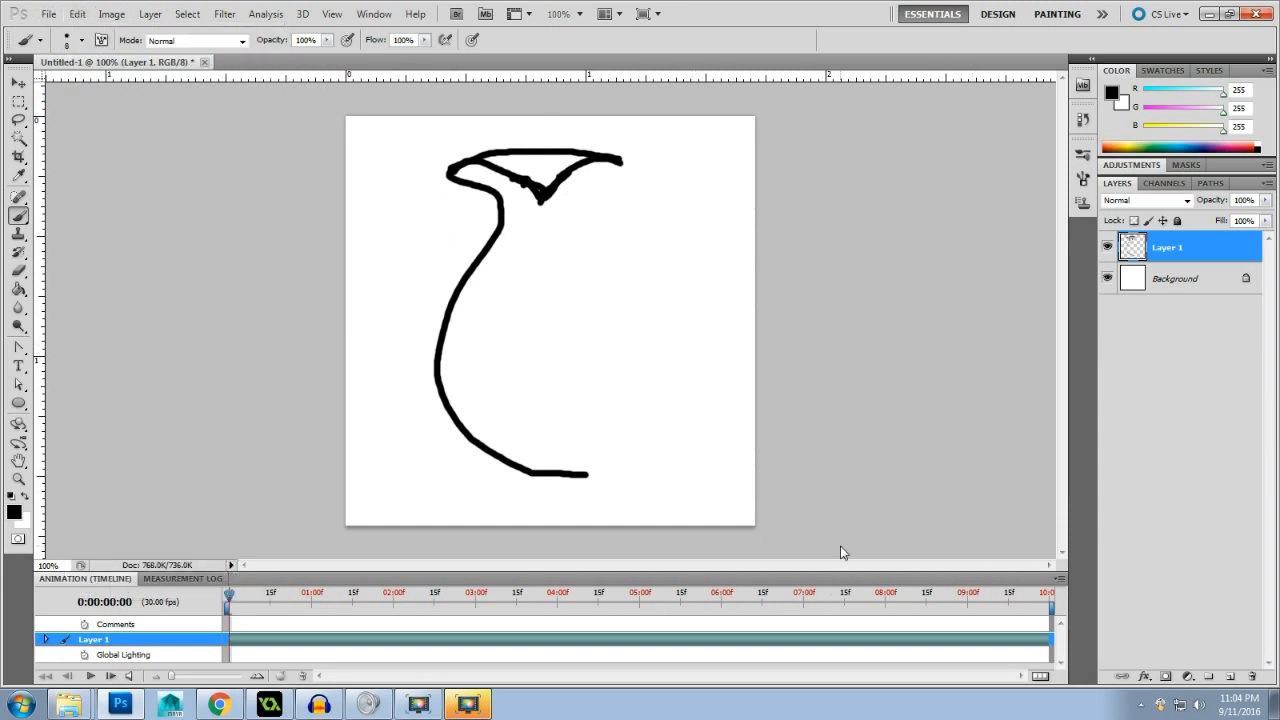
# - Convert the Background to a regular layer named Layer 0 and place a duplicate of Layer 1 beneath the original
pyautogui.doubleClick(1252, 280)
pyautogui.click(768, 226)
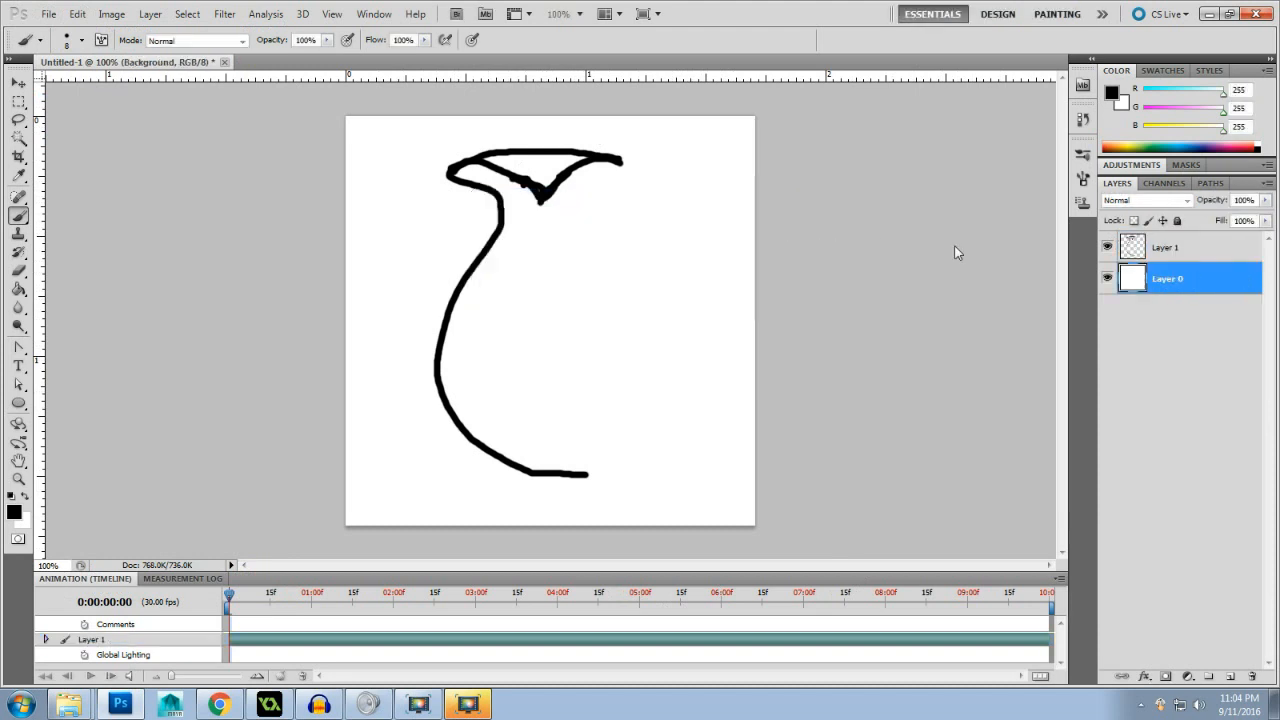
pyautogui.click(1214, 250)
pyautogui.moveTo(1218, 249); pyautogui.dragTo(1208, 260)
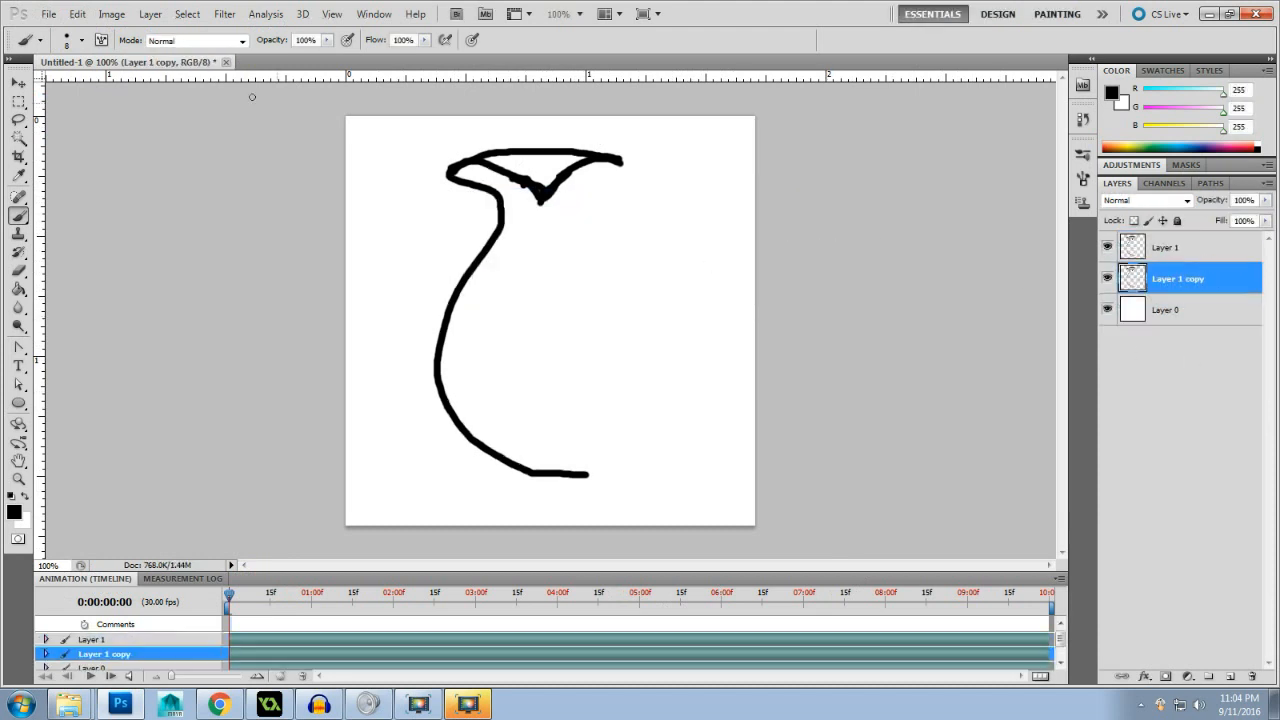
# - Flip the Layer 1 copy horizontally and shift it right so both halves form a symmetrical vase
pyautogui.click(77, 14)
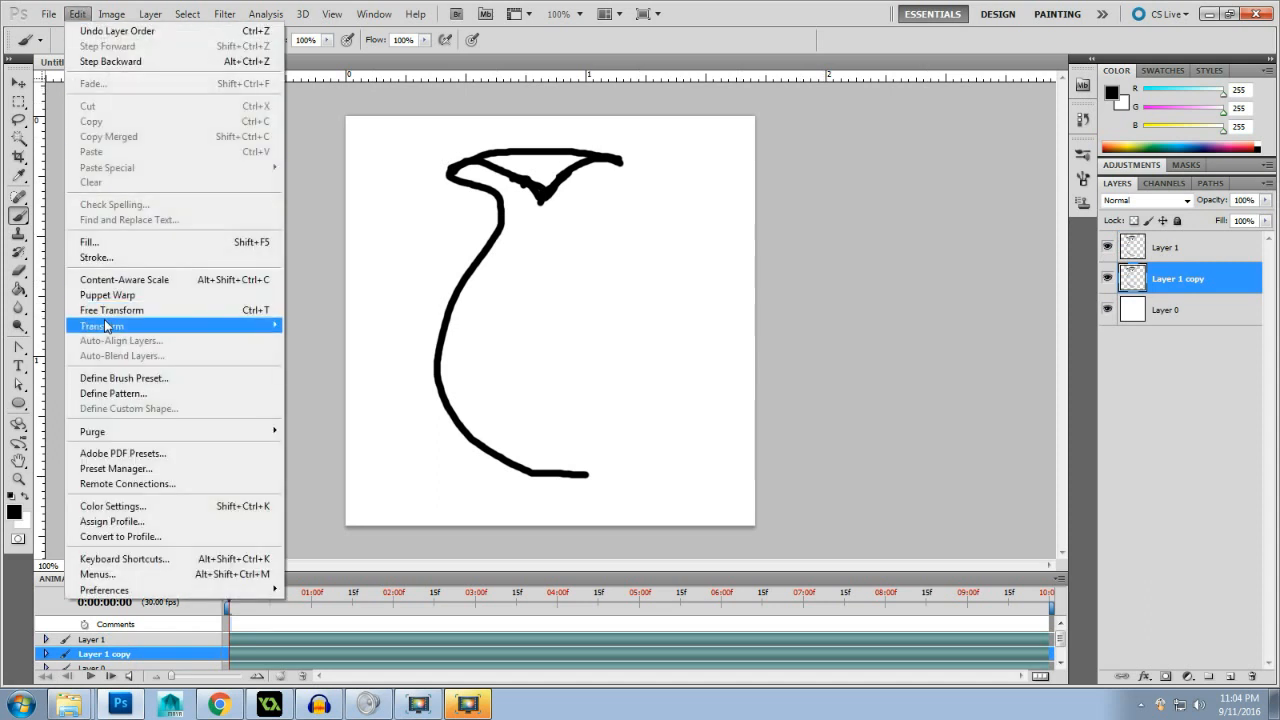
pyautogui.moveTo(105, 326)
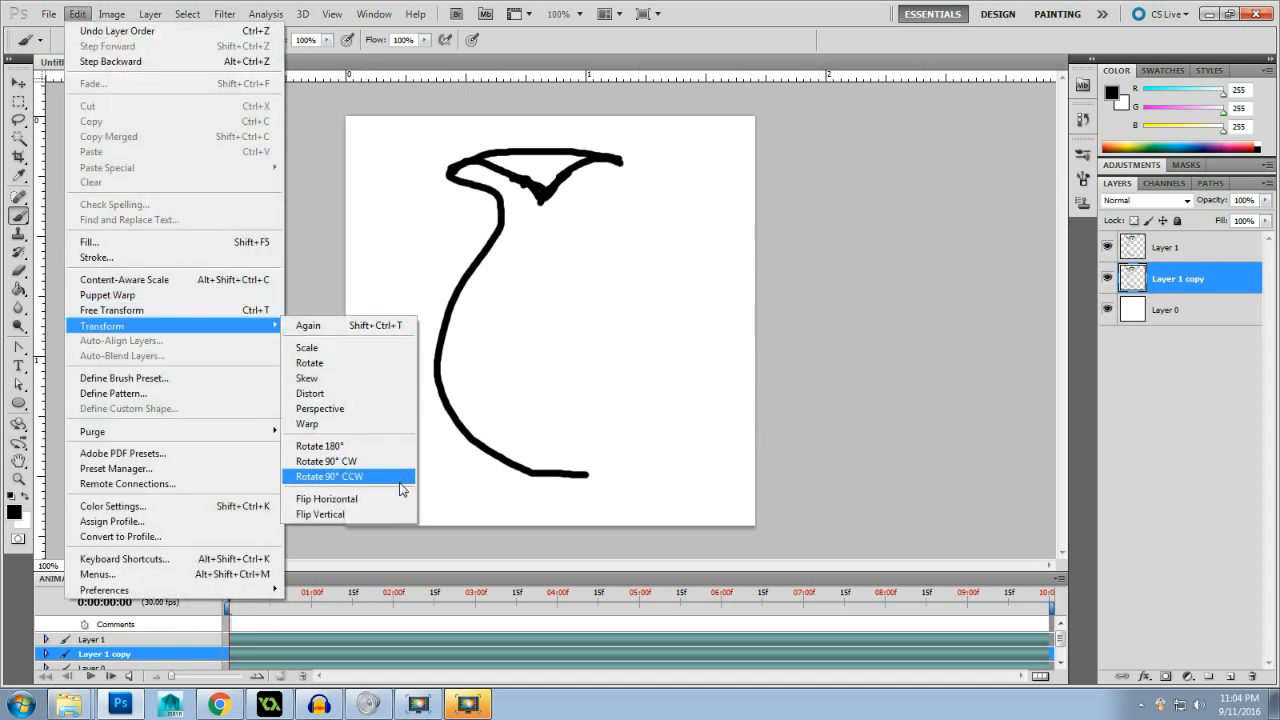
pyautogui.click(375, 499)
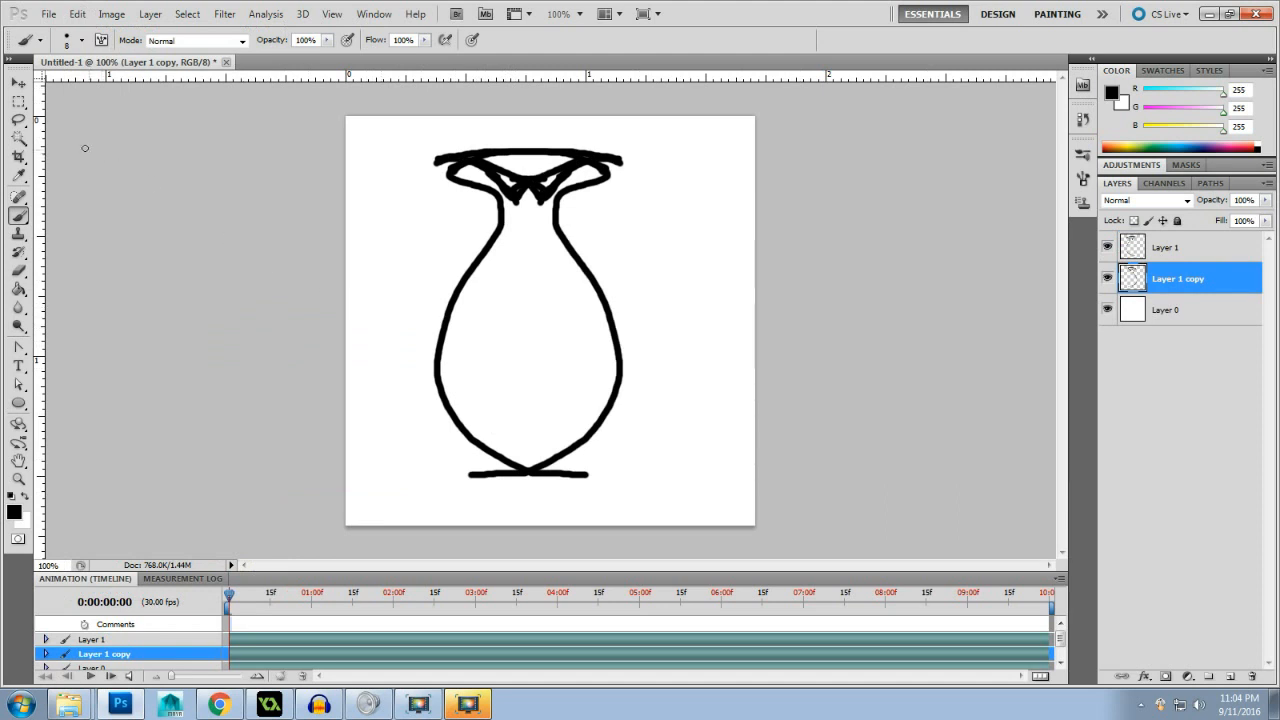
pyautogui.click(19, 82)
pyautogui.moveTo(529, 313); pyautogui.dragTo(550, 313)
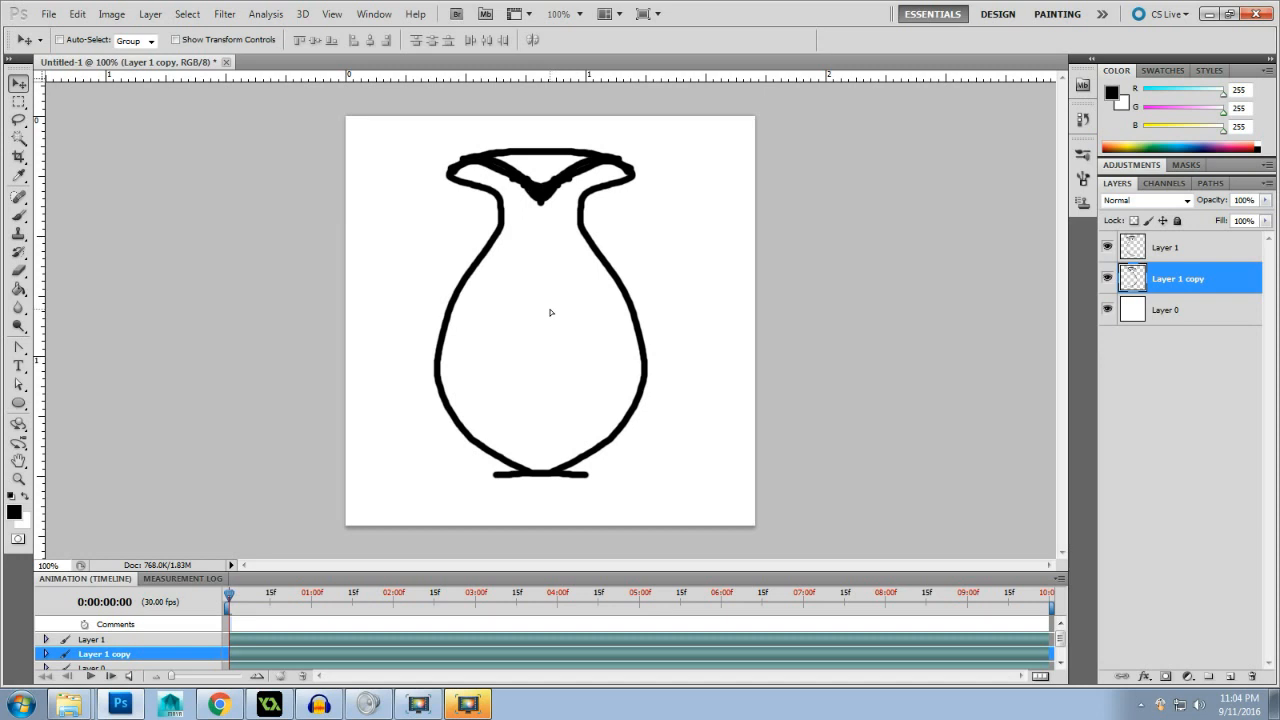
pyautogui.moveTo(549, 309)
pyautogui.mouseDown()
pyautogui.moveTo(586, 311)
pyautogui.moveTo(546, 311)
pyautogui.mouseUp()
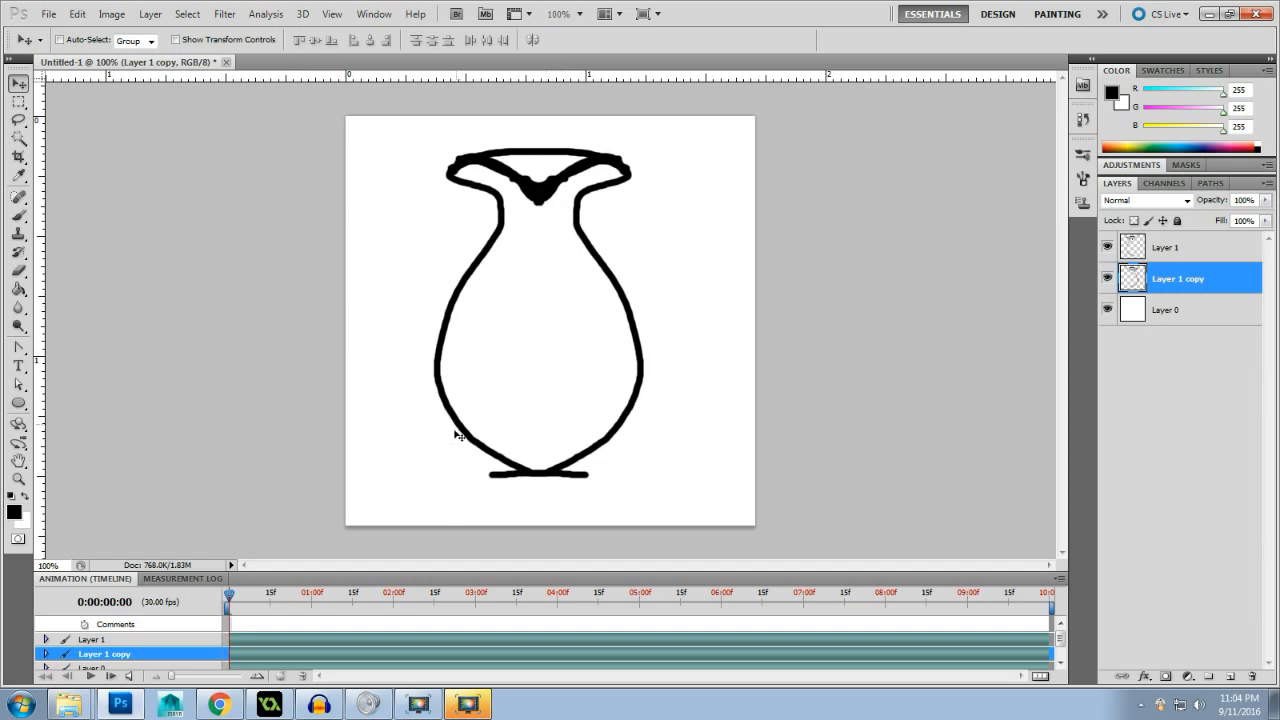
# - Merge Layer 1 and Layer 1 copy into a single layer
pyautogui.click(19, 102)
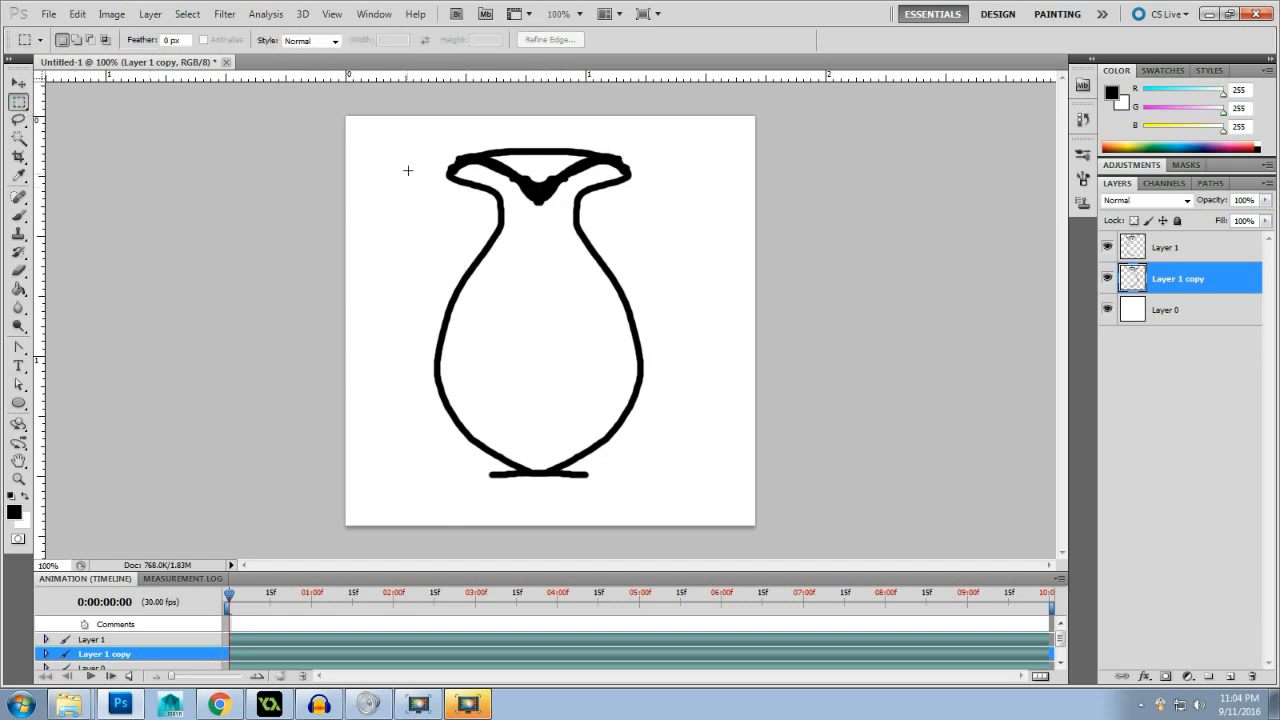
pyautogui.keyDown('shift'); pyautogui.click(1214, 258); pyautogui.keyUp('shift')
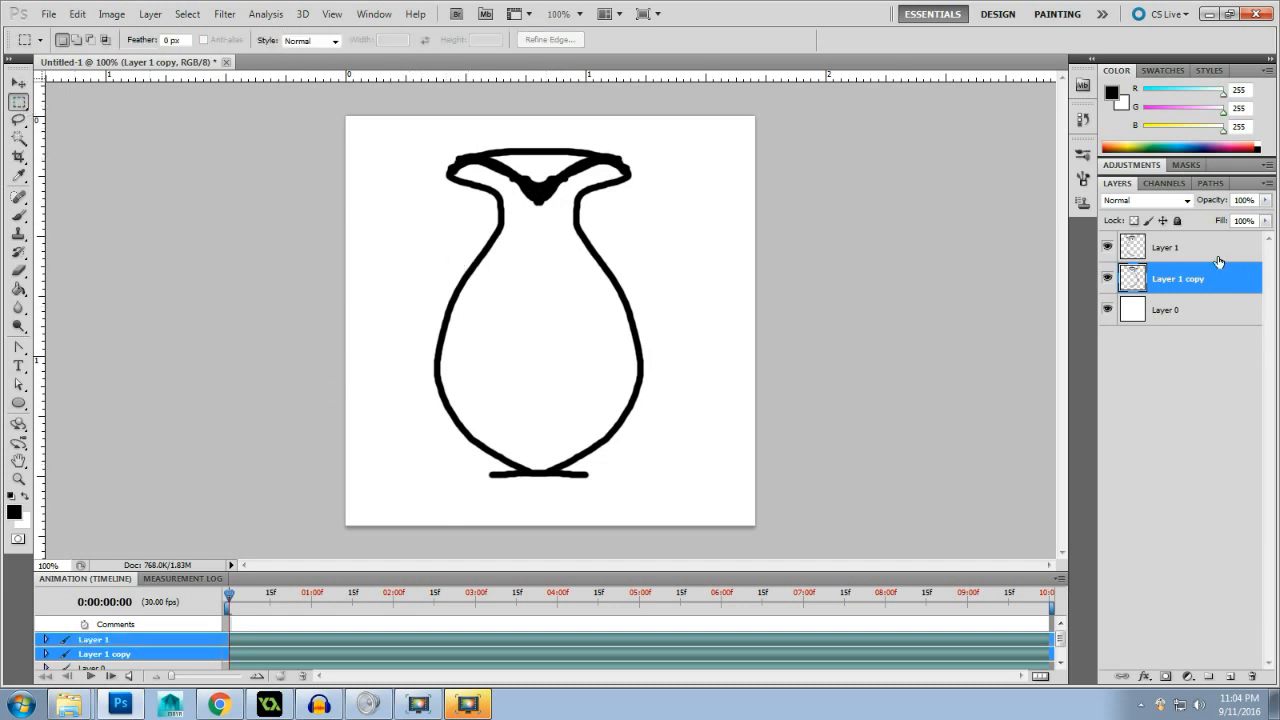
pyautogui.rightClick(1214, 258)
pyautogui.click(1201, 598)
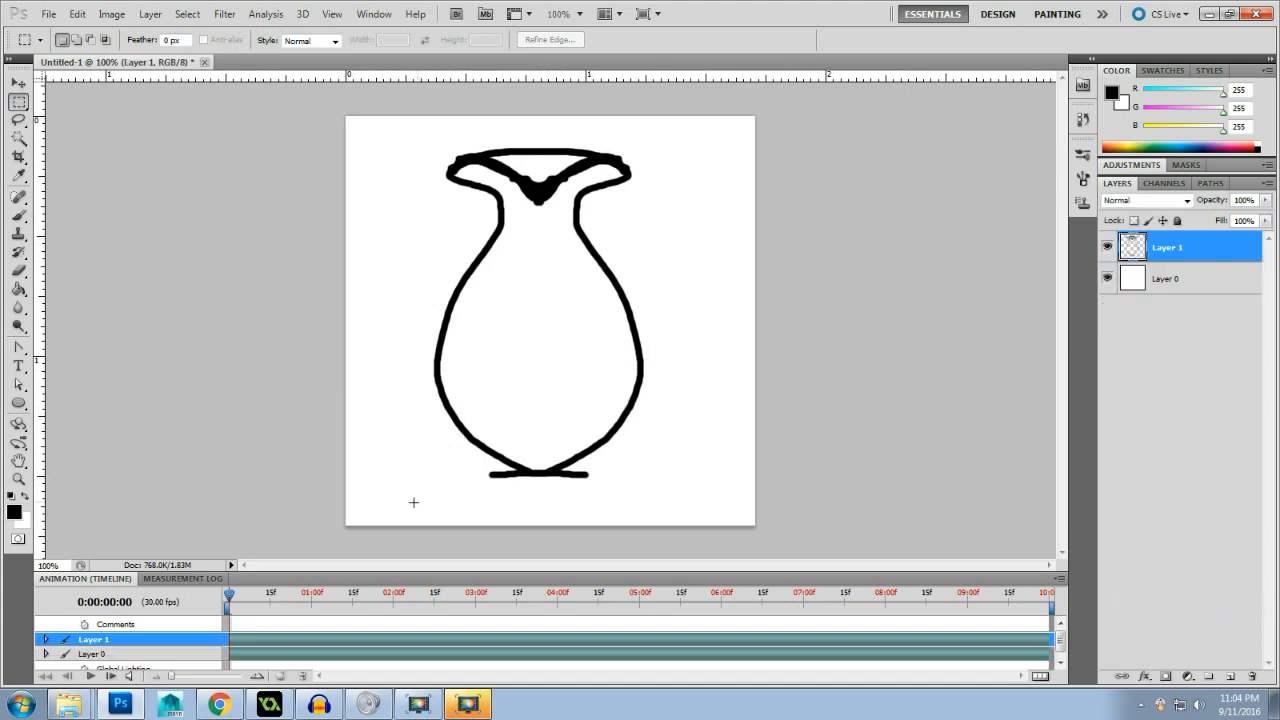
# - Delete the overlapping lines at the vase's base with a rectangular selection, and deselect
pyautogui.moveTo(414, 503); pyautogui.dragTo(674, 457)
pyautogui.press('Delete')
pyautogui.hotkey('ctrl', 'd')
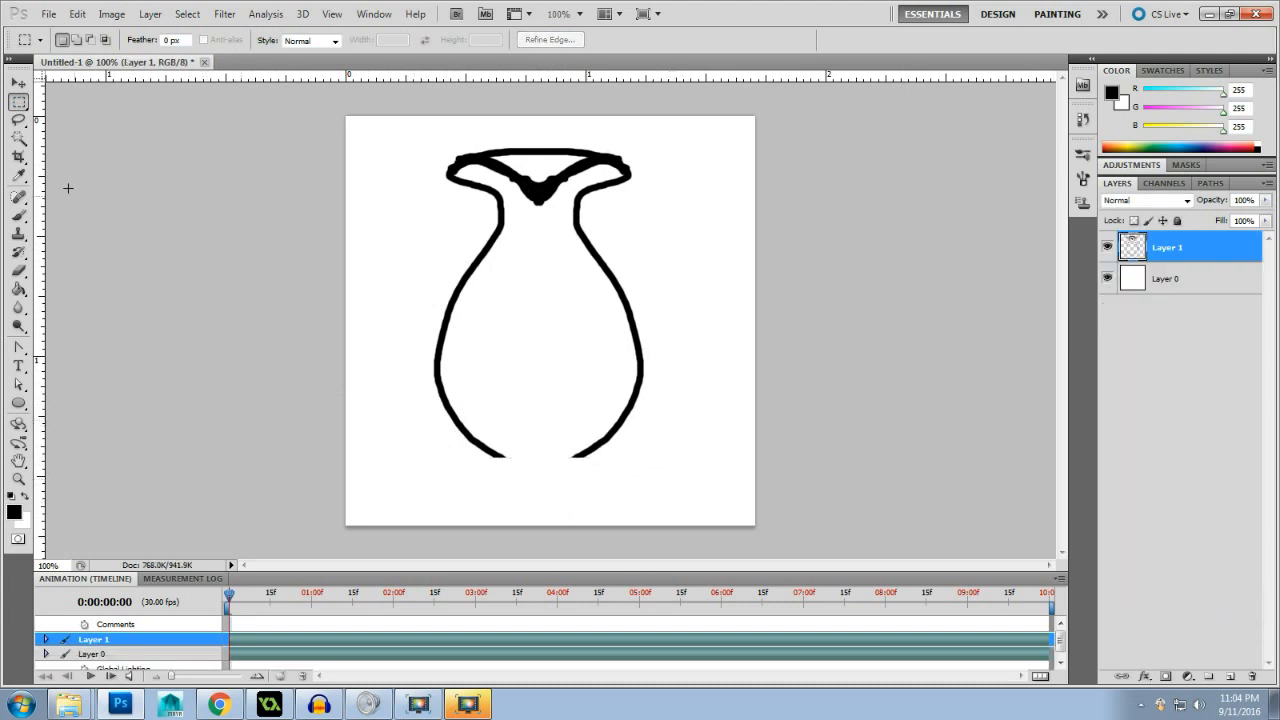
# - Paint a straight line closing the vase's base and move the finished outline to the centre of the canvas
pyautogui.click(20, 217)
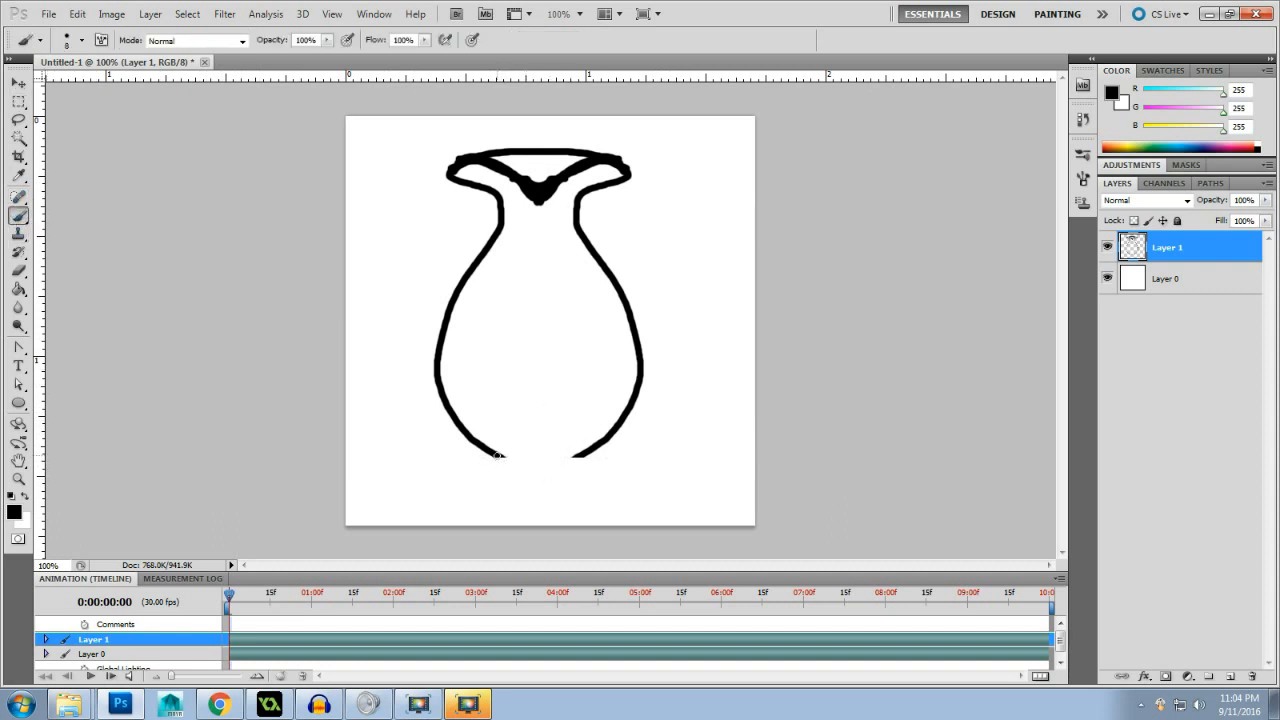
pyautogui.moveTo(497, 455); pyautogui.dragTo(583, 456)
pyautogui.click(20, 84)
pyautogui.moveTo(535, 330); pyautogui.dragTo(546, 348)
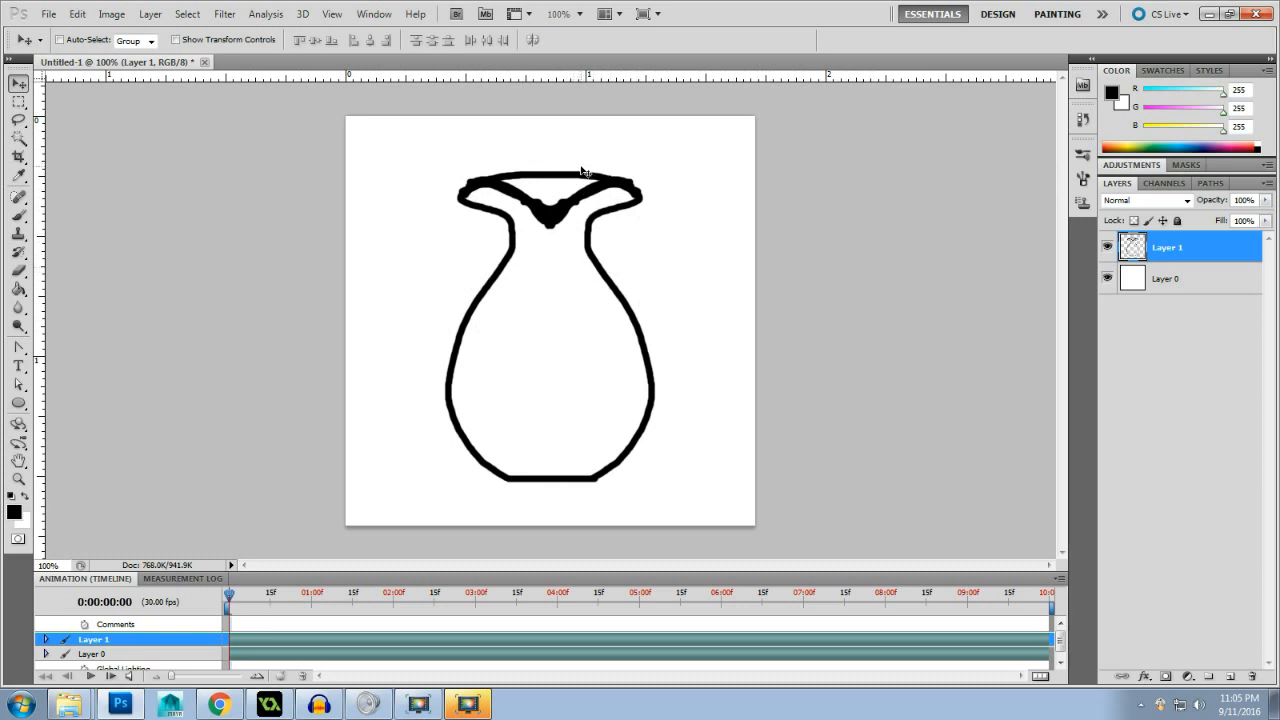
pyautogui.click(333, 14)
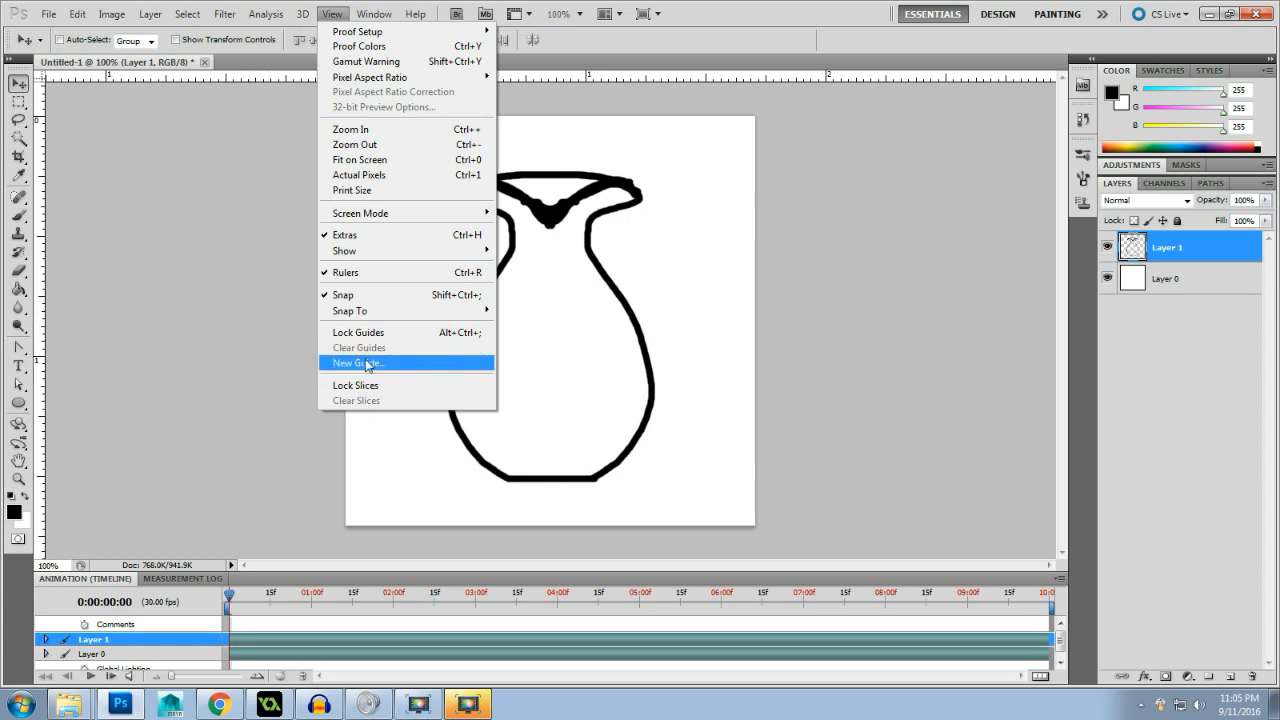
pyautogui.click(289, 356)
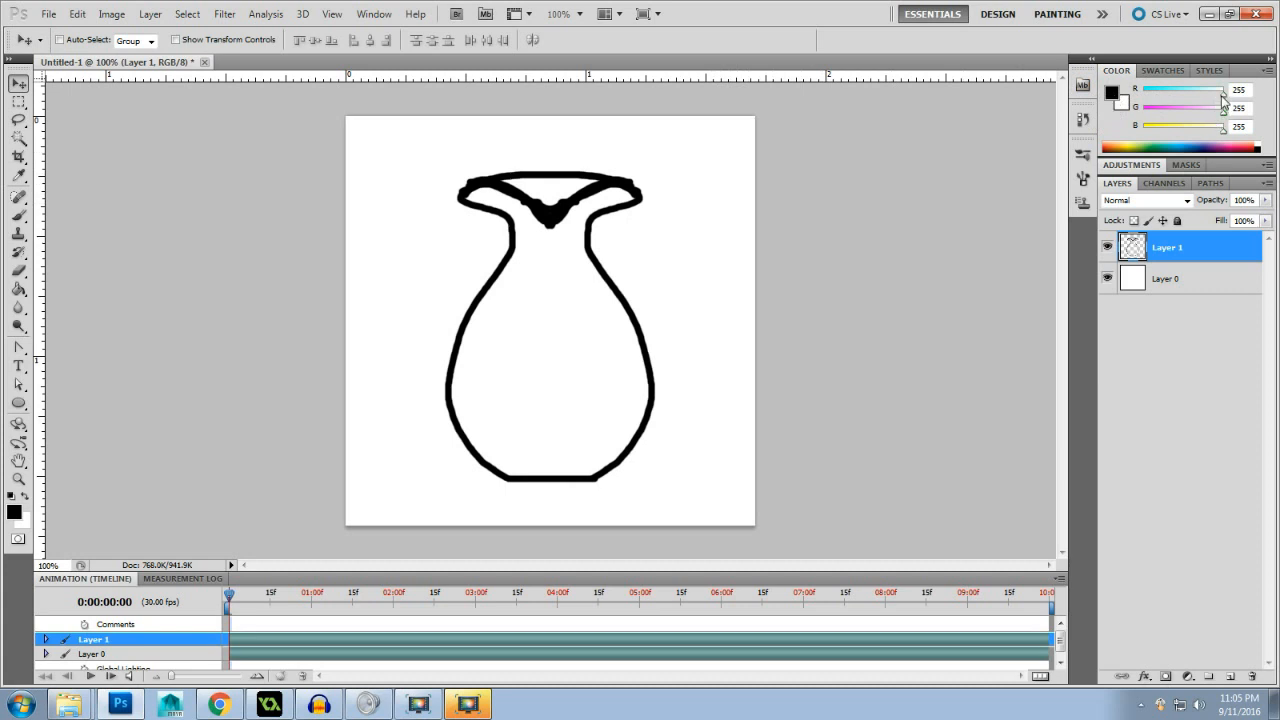
# - Mix a dark green background colour of RGB 0, 145, 0 and swap it to the foreground
pyautogui.moveTo(1224, 99); pyautogui.dragTo(1138, 92)
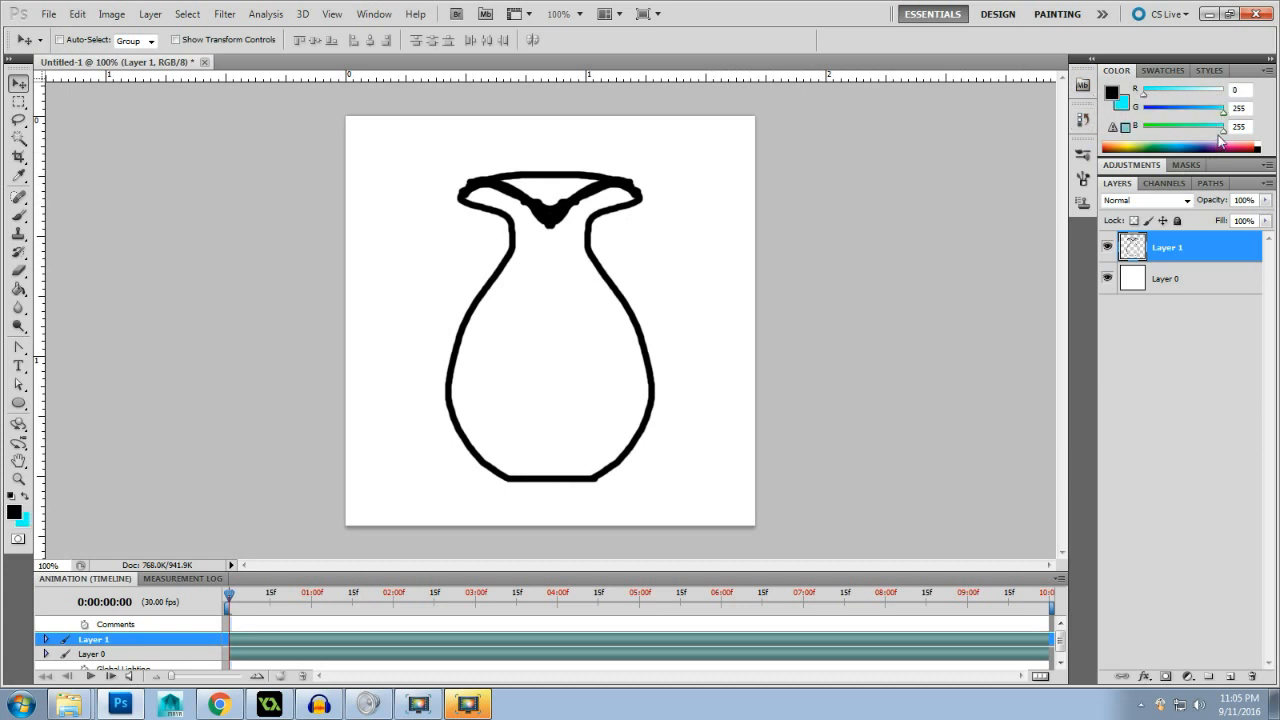
pyautogui.moveTo(1226, 136); pyautogui.dragTo(1140, 132)
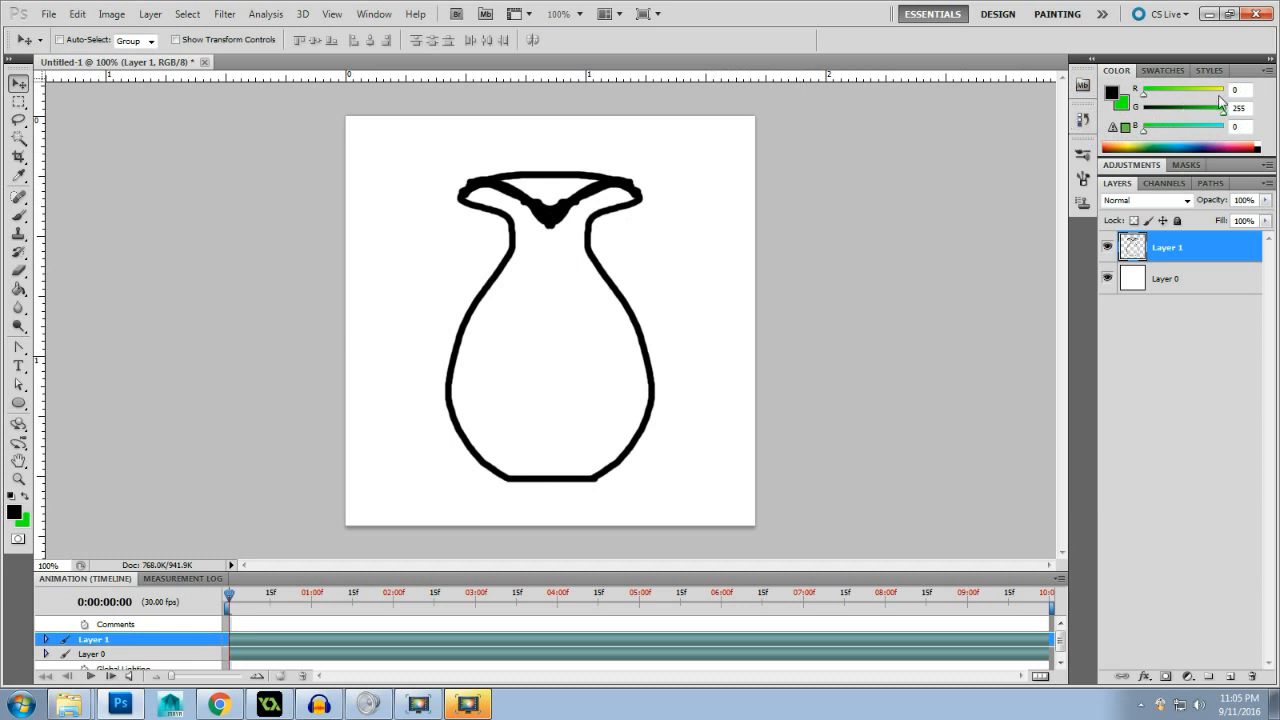
pyautogui.moveTo(1223, 113); pyautogui.dragTo(1190, 116)
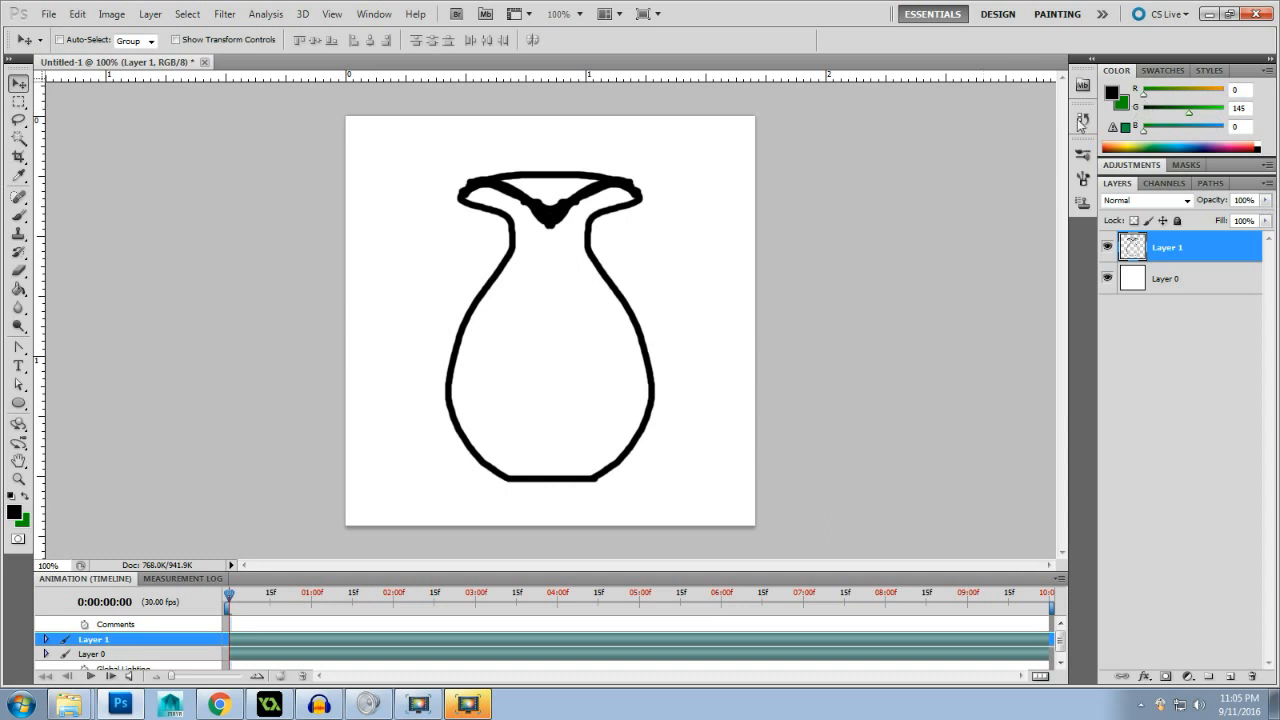
pyautogui.click(26, 495)
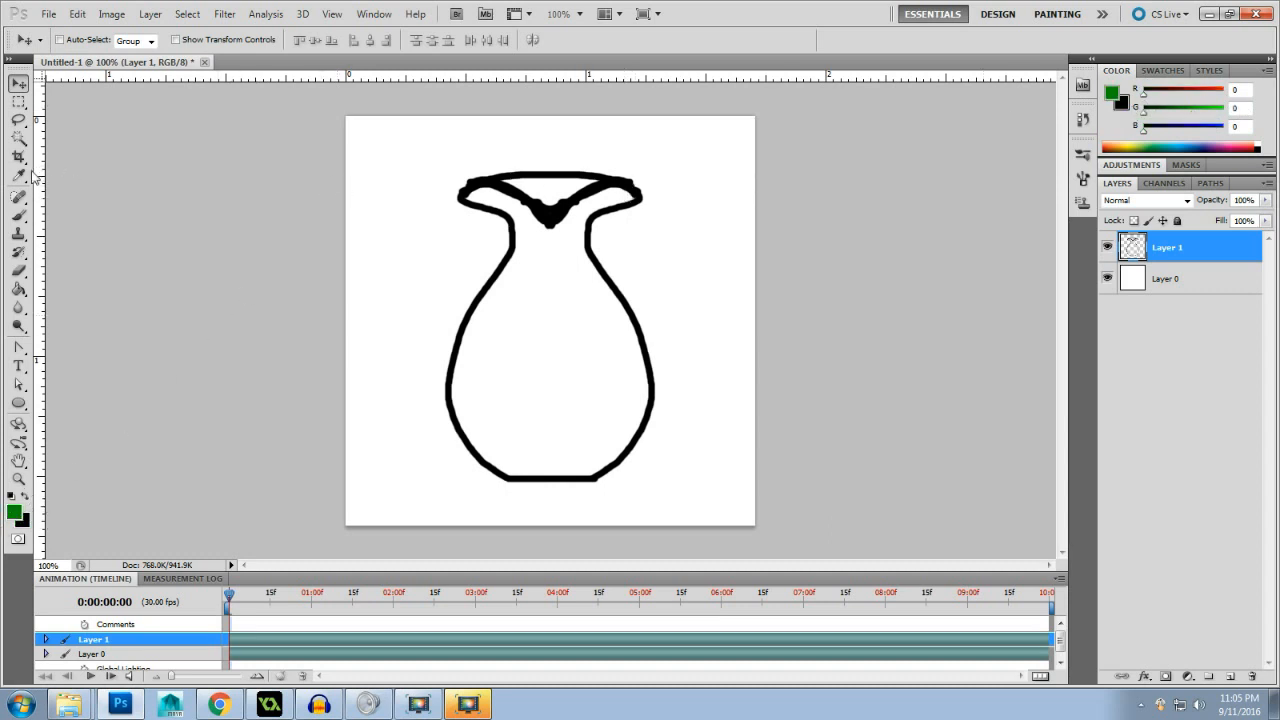
# - Choose the Brush tool and set its size to 5 px
pyautogui.click(18, 215)
pyautogui.rightClick(380, 212)
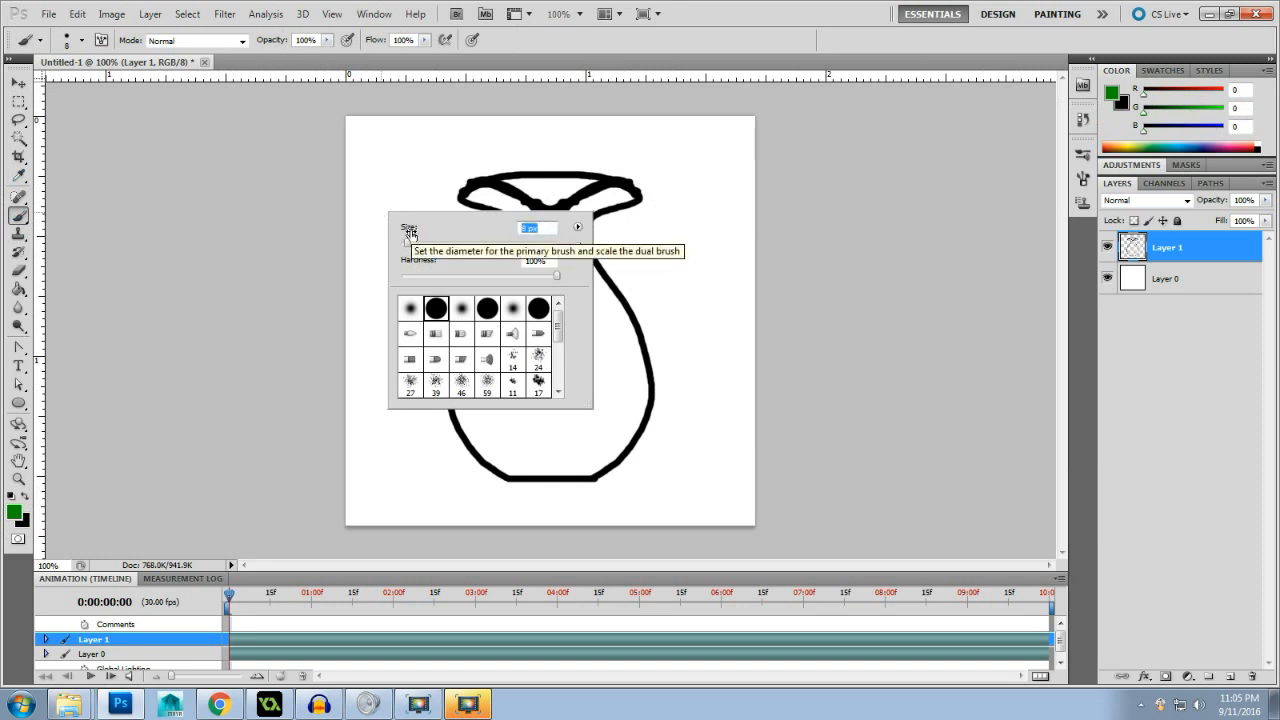
pyautogui.write('2')
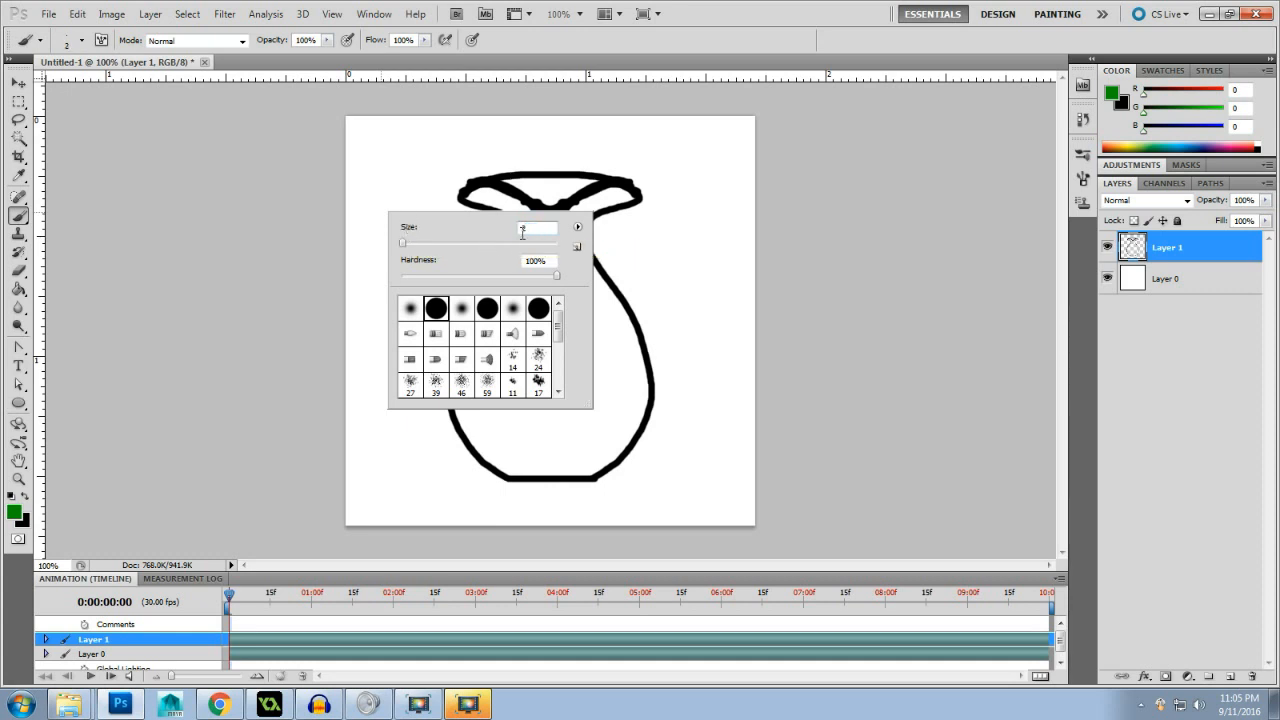
pyautogui.press('BackSpace')
pyautogui.write('5')
pyautogui.press('Return')
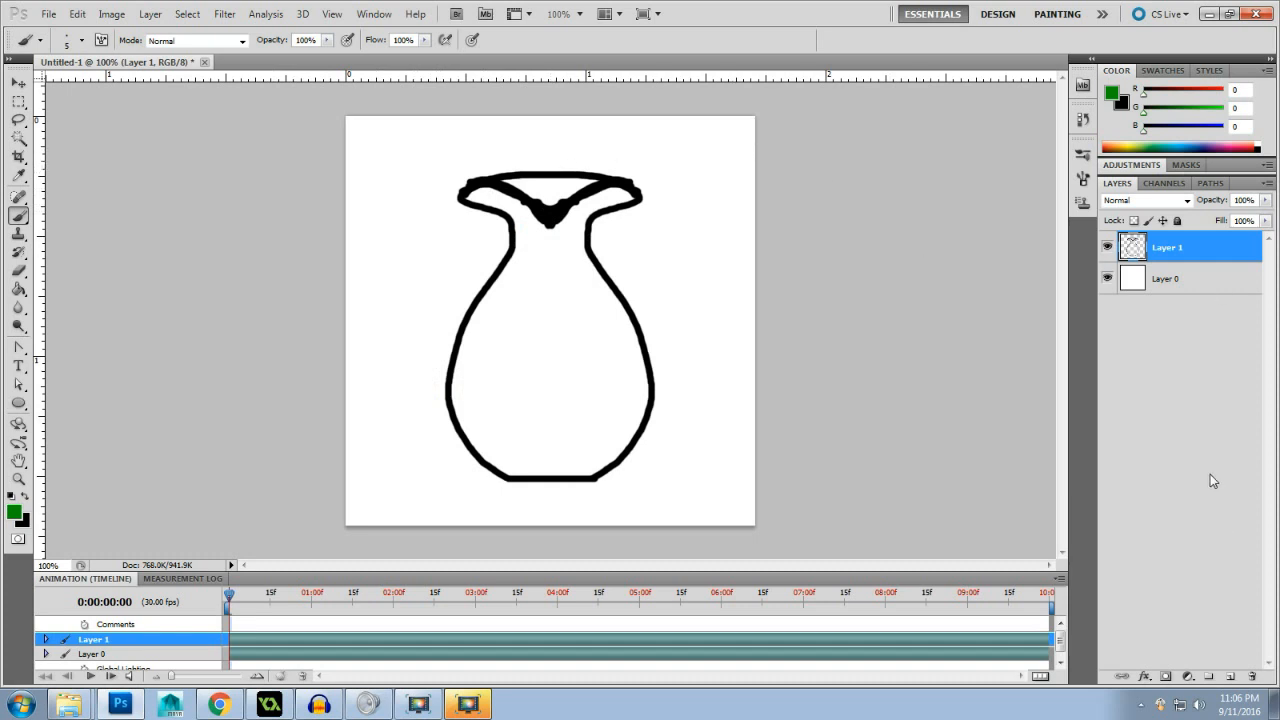
# - Rename the vase outline layer as front and Layer 0 as background
pyautogui.doubleClick(1168, 248)
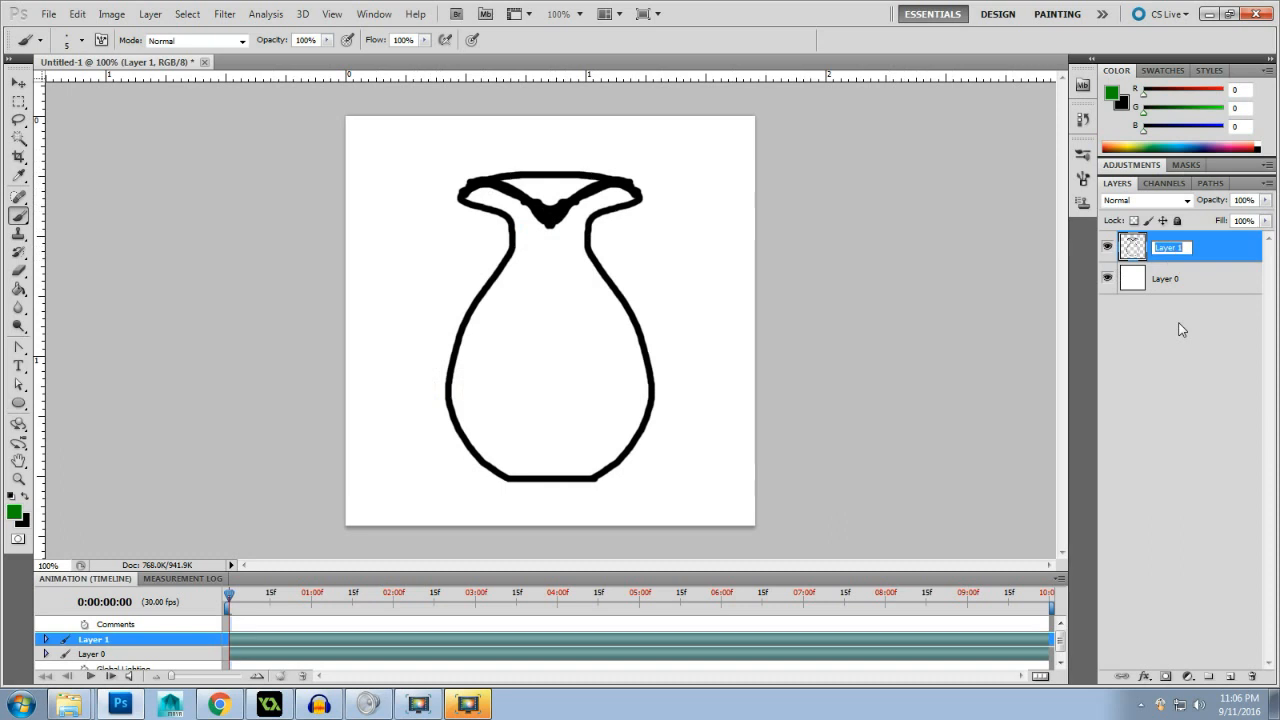
pyautogui.write('front')
pyautogui.press('Return')
pyautogui.doubleClick(1162, 275)
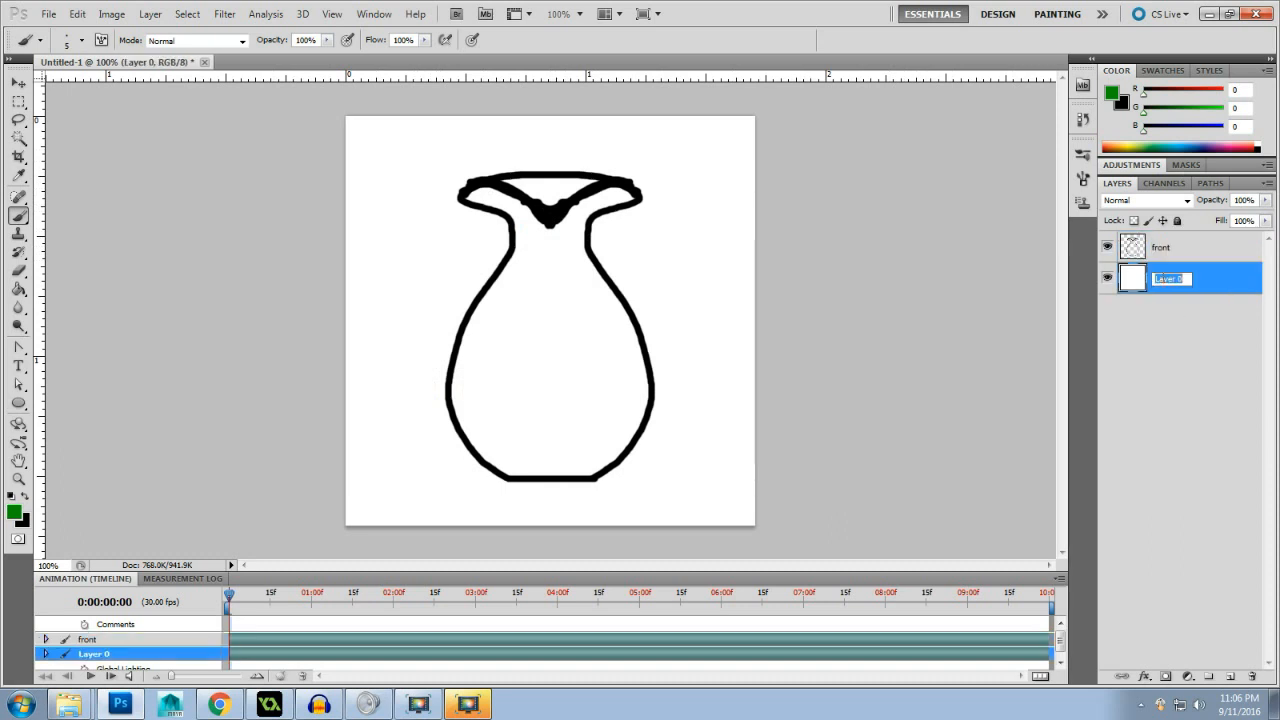
pyautogui.write('background')
pyautogui.press('Return')
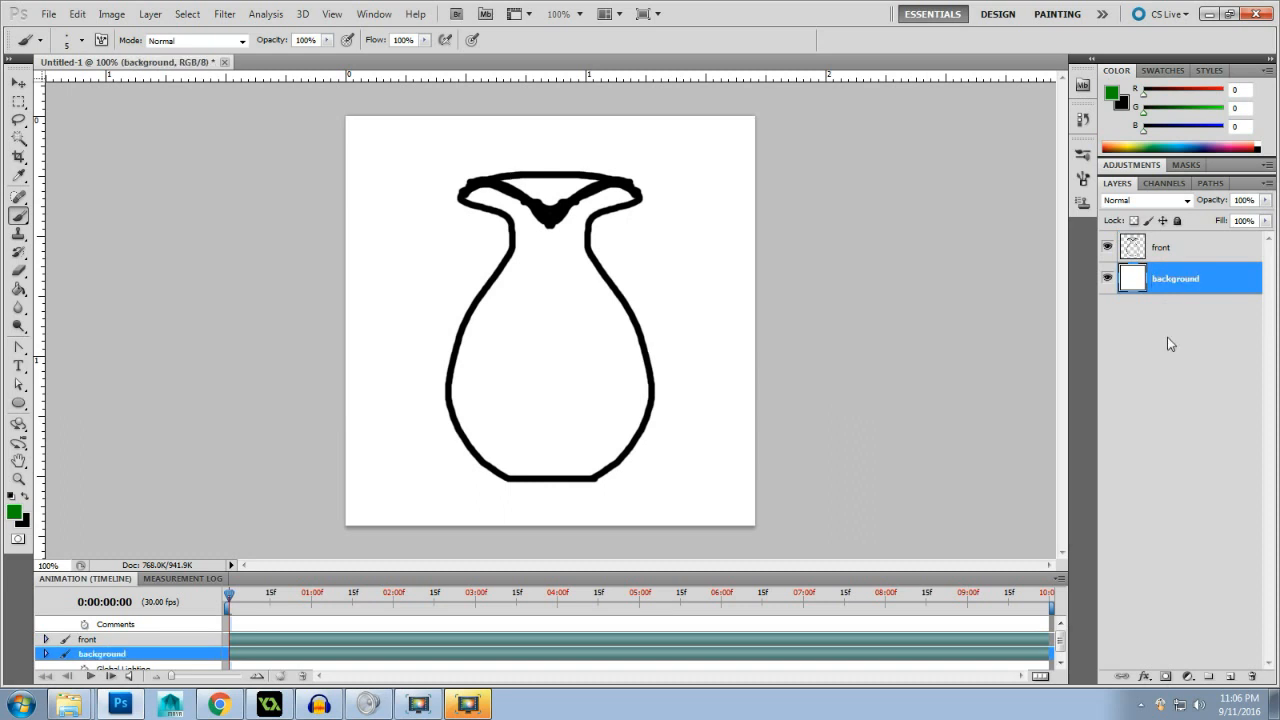
# - Add a new layer at the top of the layer stack and name it guides
pyautogui.click(1231, 676)
pyautogui.moveTo(1184, 282); pyautogui.dragTo(1180, 246)
pyautogui.doubleClick(1168, 247)
pyautogui.write('guides')
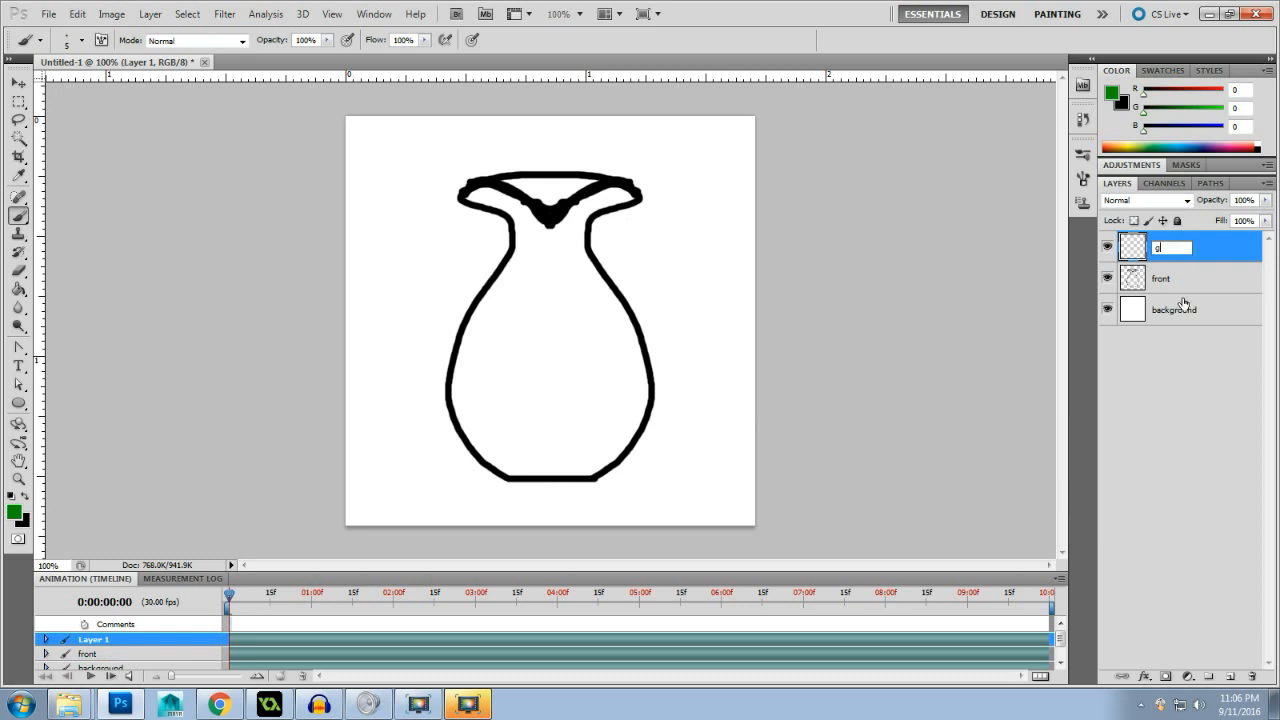
pyautogui.press('Return')
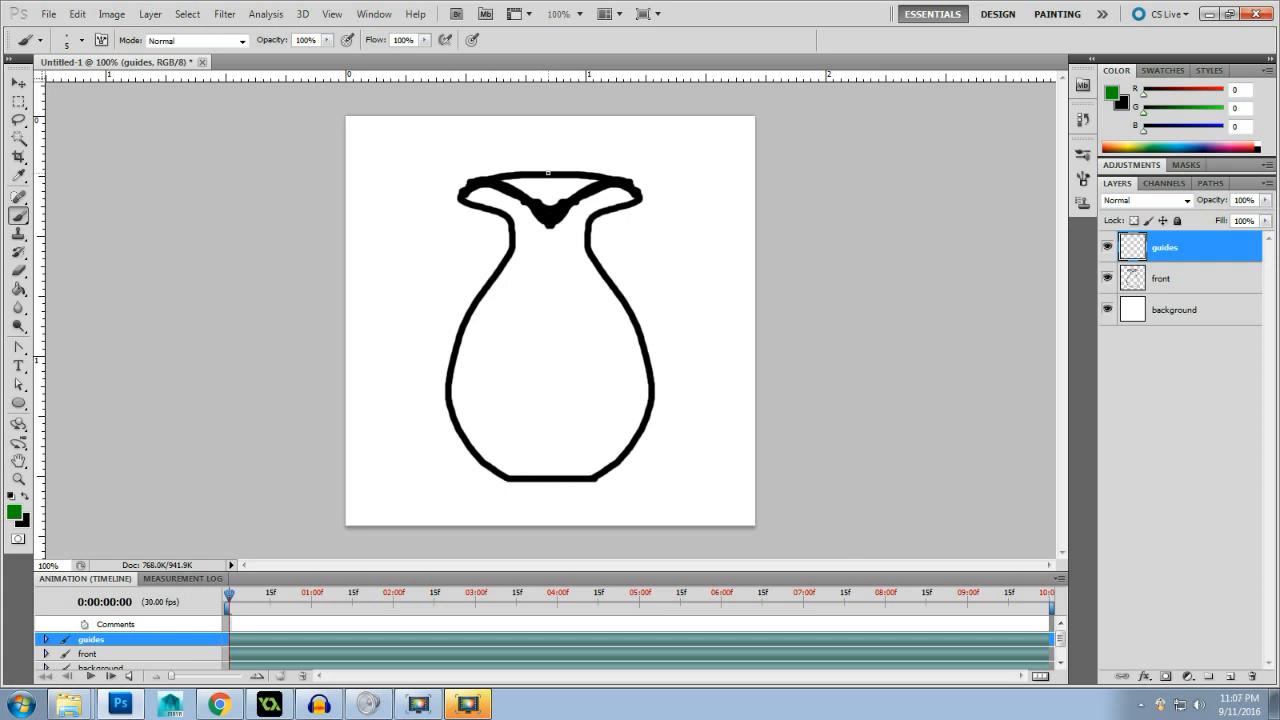
# - Paint straight horizontal green guide lines across the canvas at the vase's top edge, base, V-notch tip and outer lip corners
pyautogui.moveTo(548, 173)
pyautogui.mouseDown()
pyautogui.moveTo(292, 183)
pyautogui.moveTo(834, 170)
pyautogui.mouseUp()
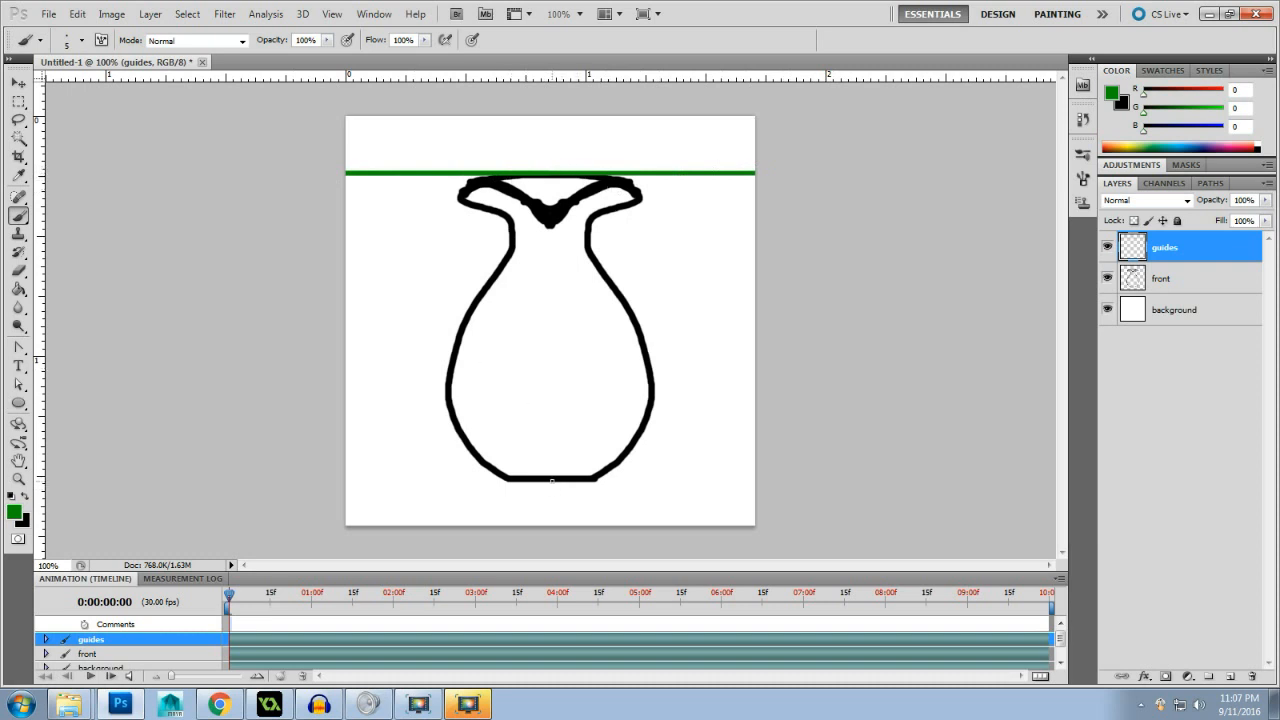
pyautogui.moveTo(551, 481)
pyautogui.mouseDown()
pyautogui.moveTo(276, 477)
pyautogui.moveTo(886, 487)
pyautogui.mouseUp()
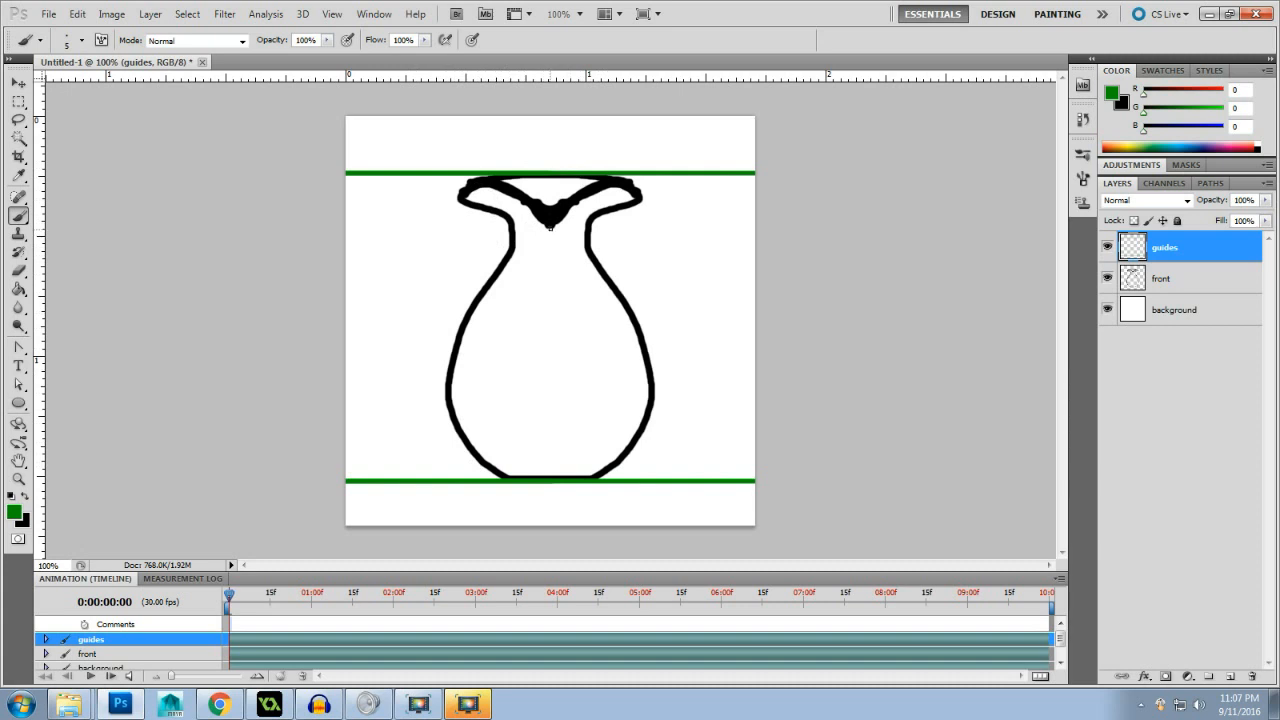
pyautogui.moveTo(550, 227)
pyautogui.mouseDown()
pyautogui.moveTo(280, 225)
pyautogui.moveTo(803, 246)
pyautogui.mouseUp()
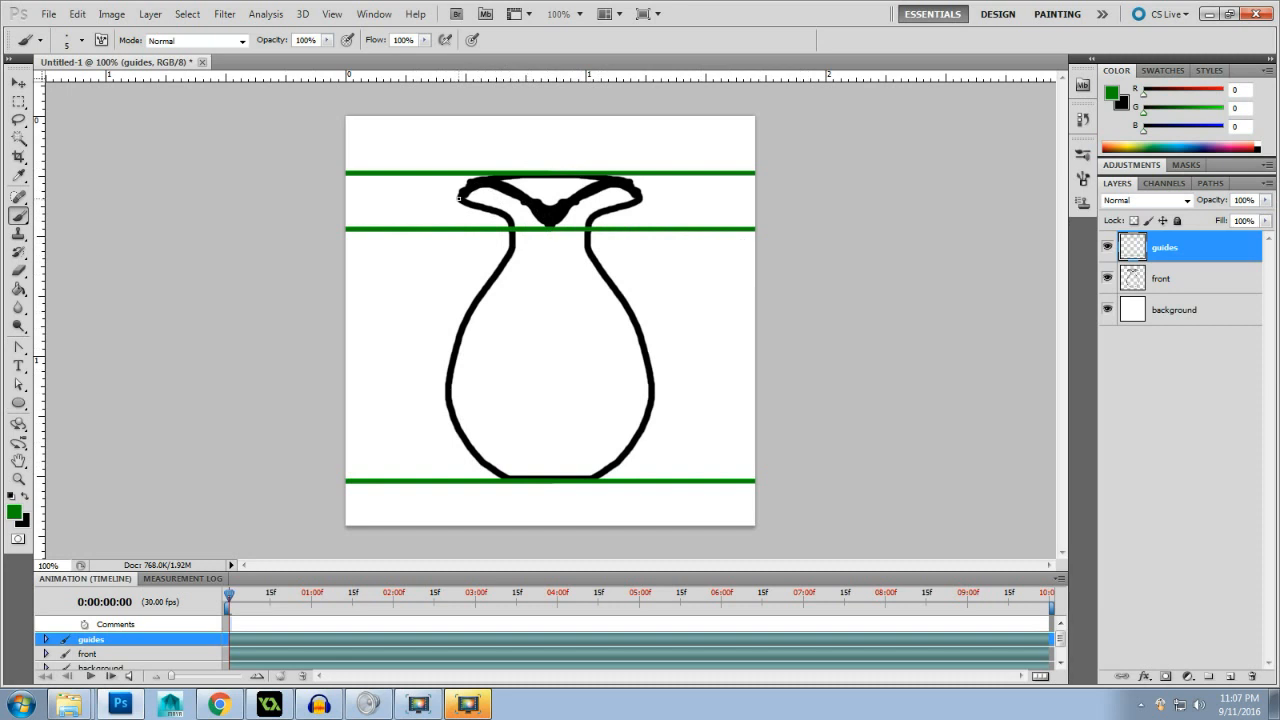
pyautogui.moveTo(458, 198)
pyautogui.mouseDown()
pyautogui.moveTo(263, 198)
pyautogui.moveTo(831, 206)
pyautogui.mouseUp()
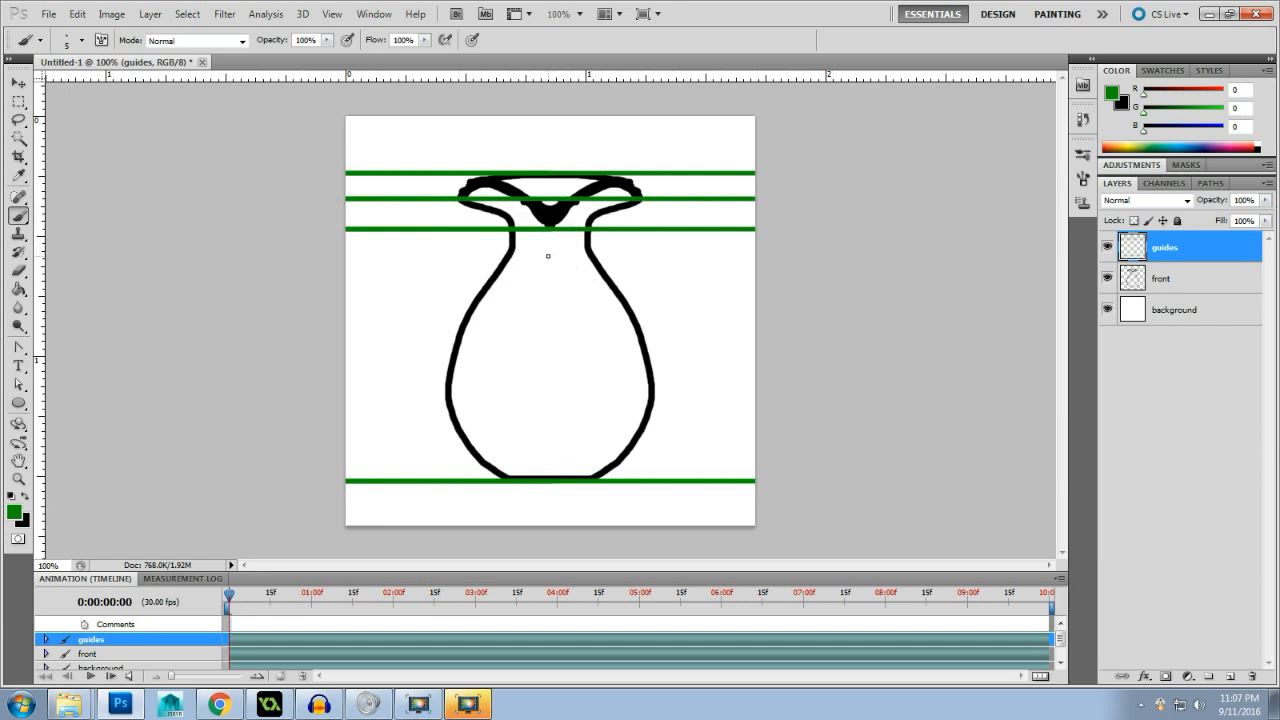
# - Paint two more full-width horizontal guide lines, at the bottom of the neck and at the widest part of the body
pyautogui.keyDown('shift'); pyautogui.click(549, 256); pyautogui.keyUp('shift')
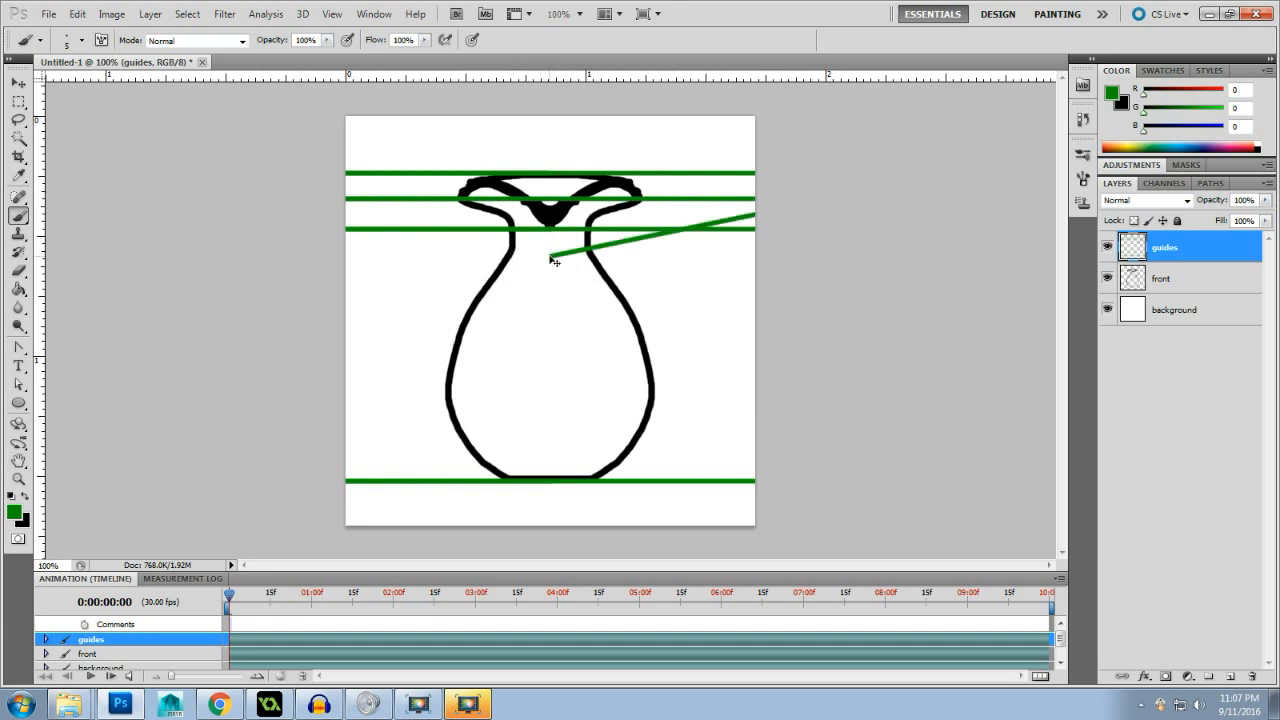
pyautogui.hotkey('ctrl', 'z')
pyautogui.moveTo(549, 256)
pyautogui.mouseDown()
pyautogui.moveTo(263, 255)
pyautogui.moveTo(758, 257)
pyautogui.mouseUp()
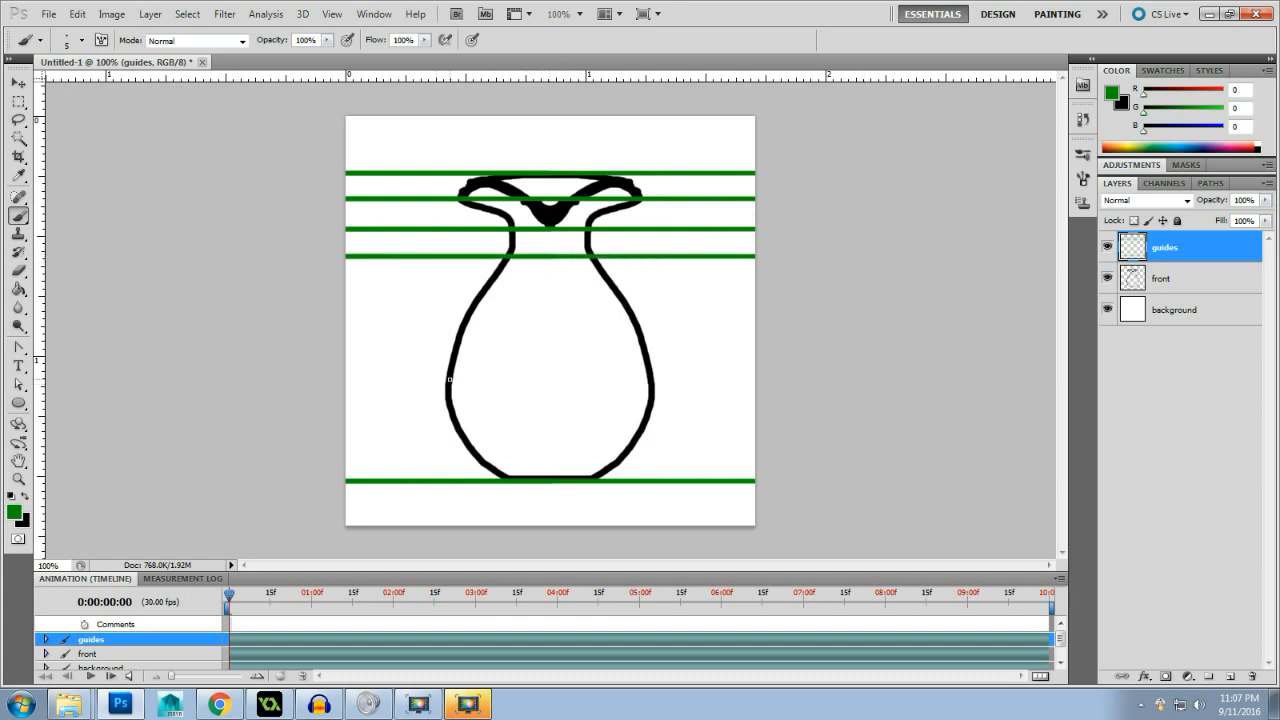
pyautogui.moveTo(449, 379)
pyautogui.mouseDown()
pyautogui.moveTo(344, 379)
pyautogui.moveTo(760, 379)
pyautogui.mouseUp()
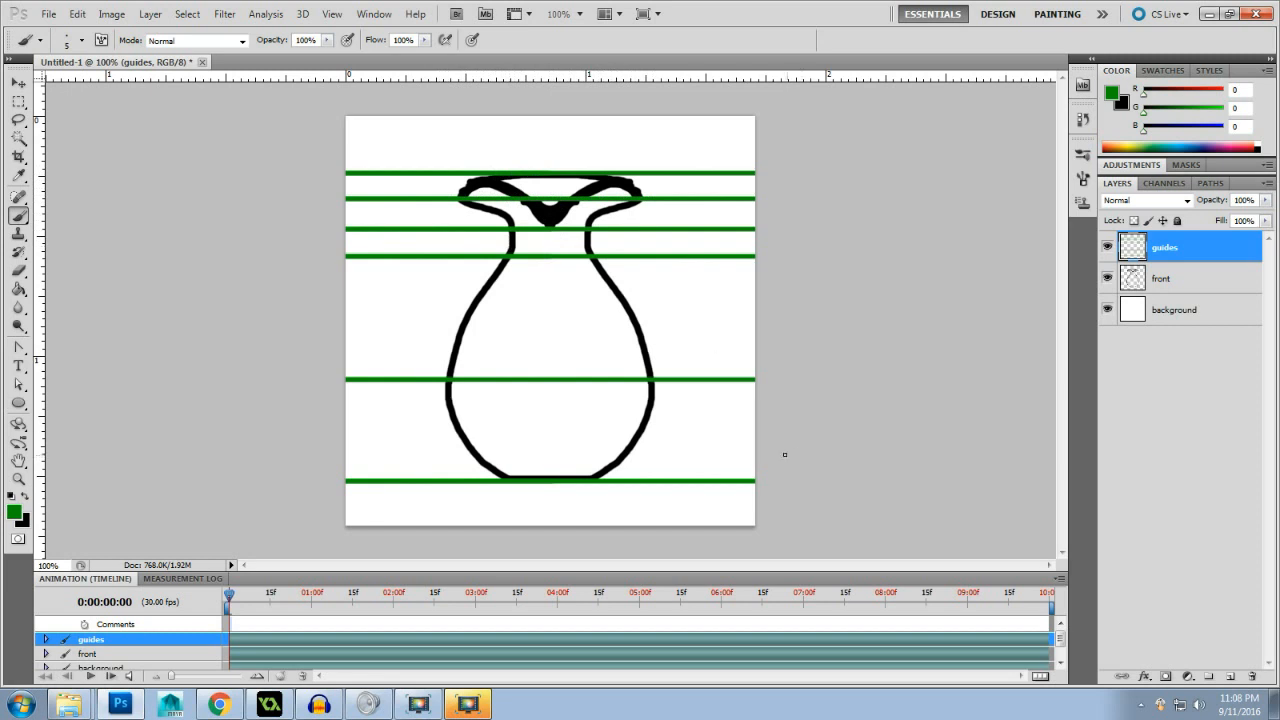
# - Add a new layer directly above the front layer and name it side
pyautogui.click(1193, 292)
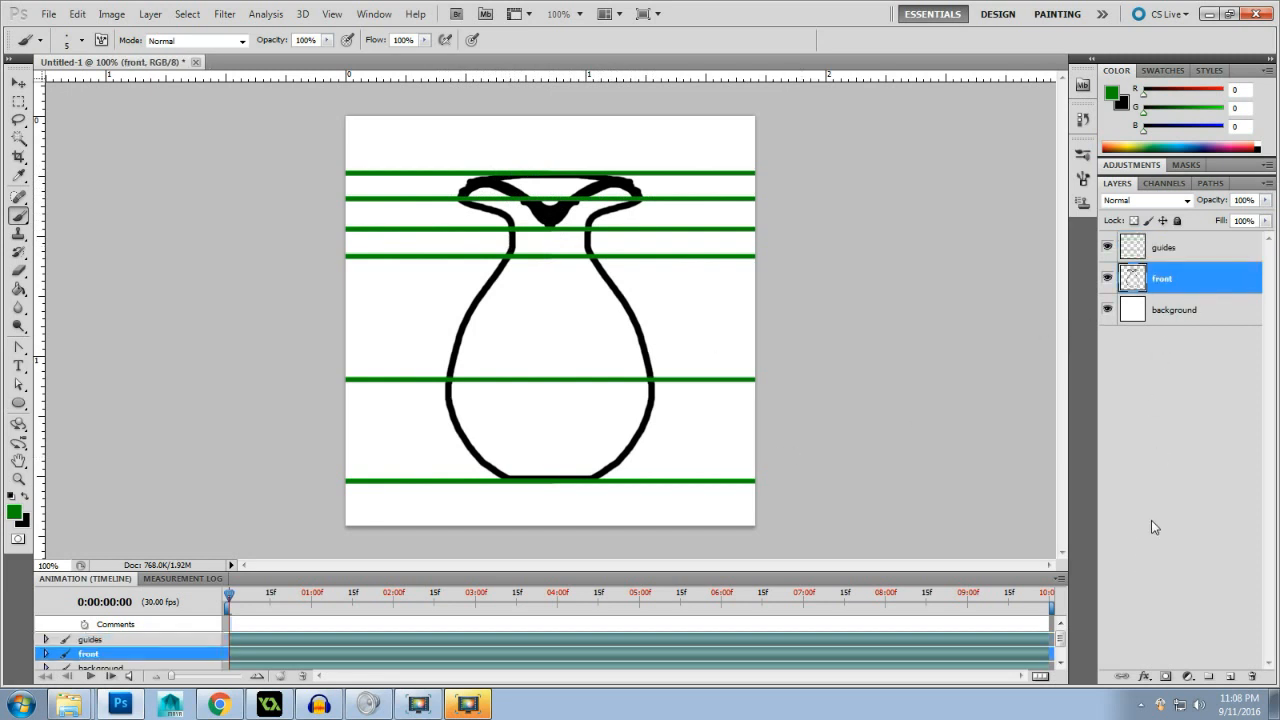
pyautogui.click(1230, 677)
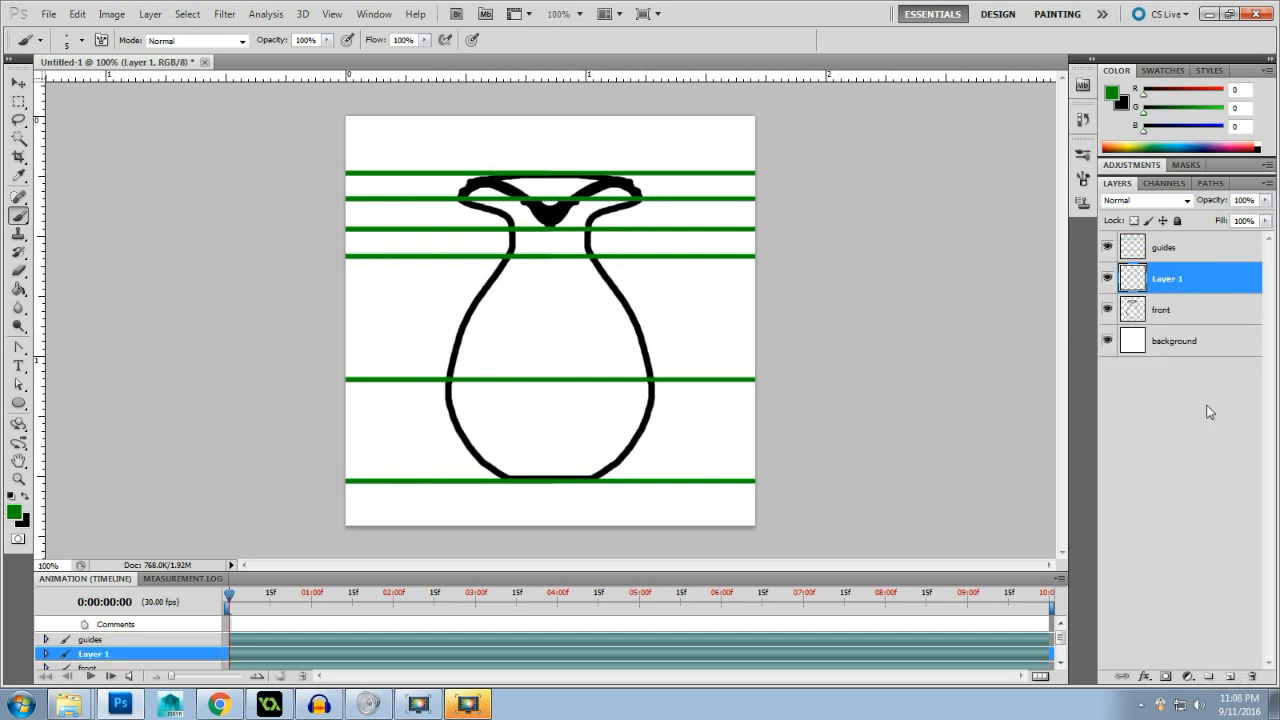
pyautogui.doubleClick(1167, 280)
pyautogui.write('side')
pyautogui.press('Return')
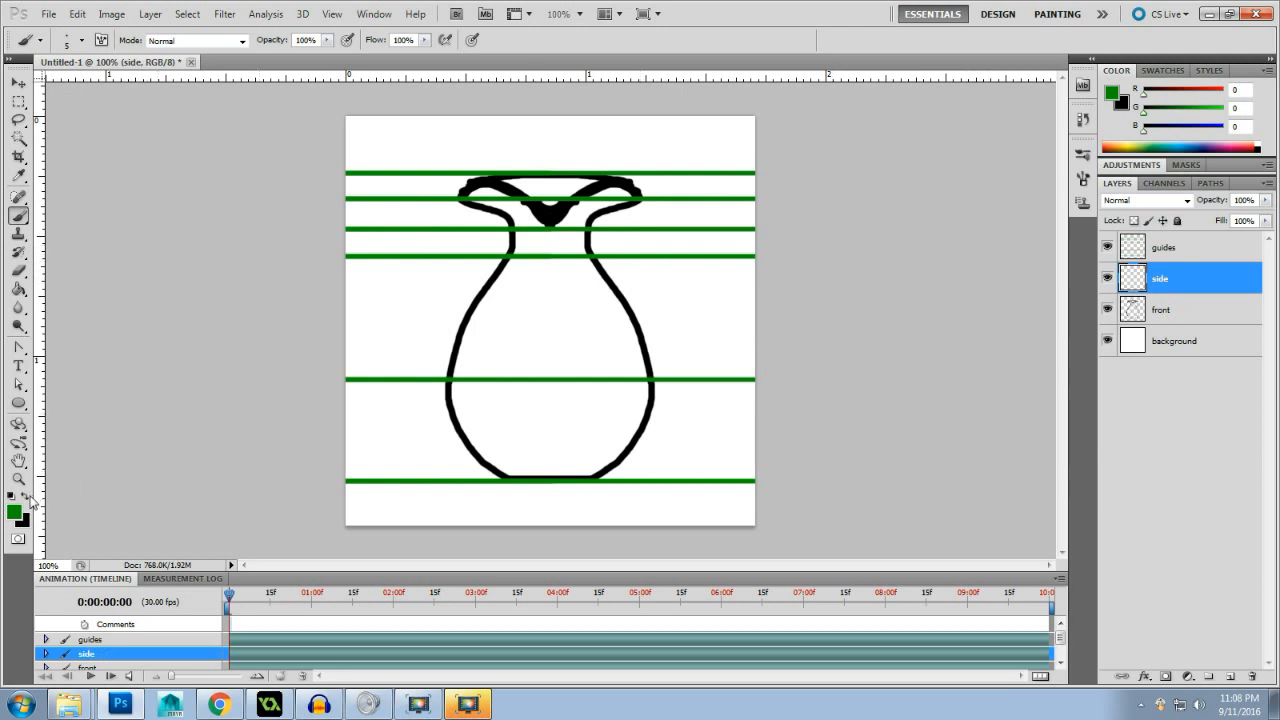
# - Make black the foreground colour and set the brush size to 8 px
pyautogui.press('x')
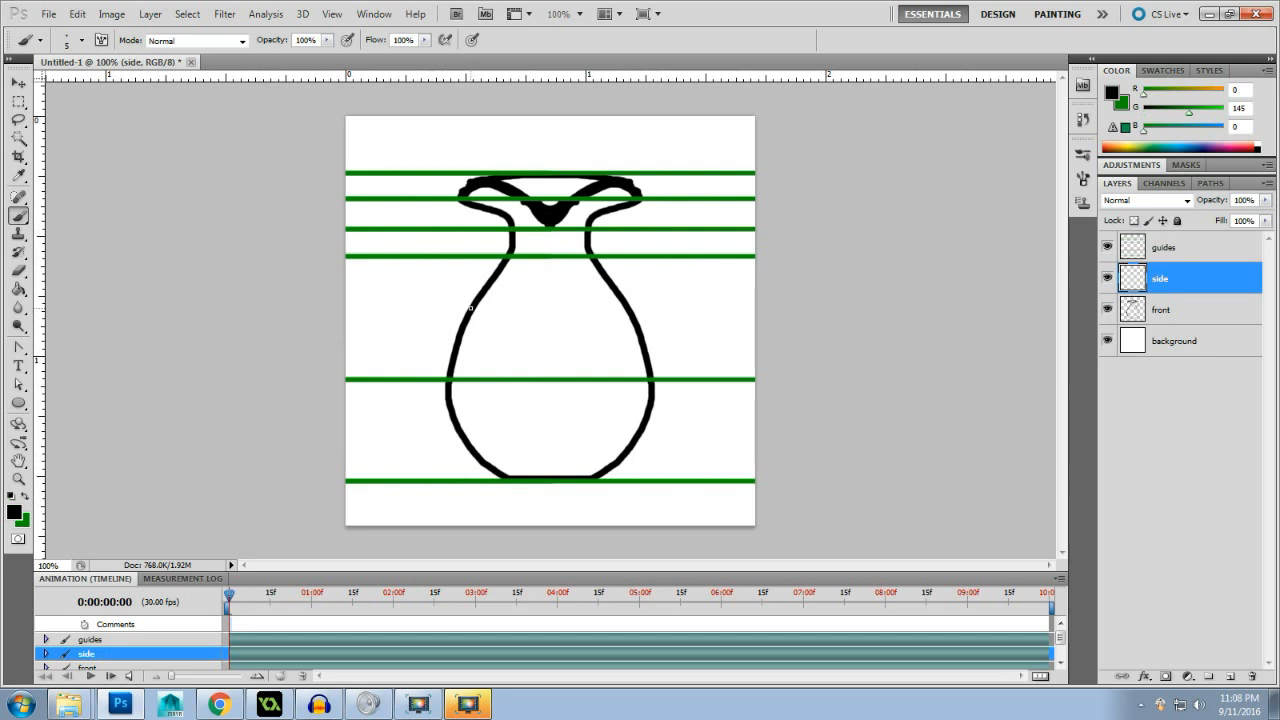
pyautogui.rightClick(469, 308)
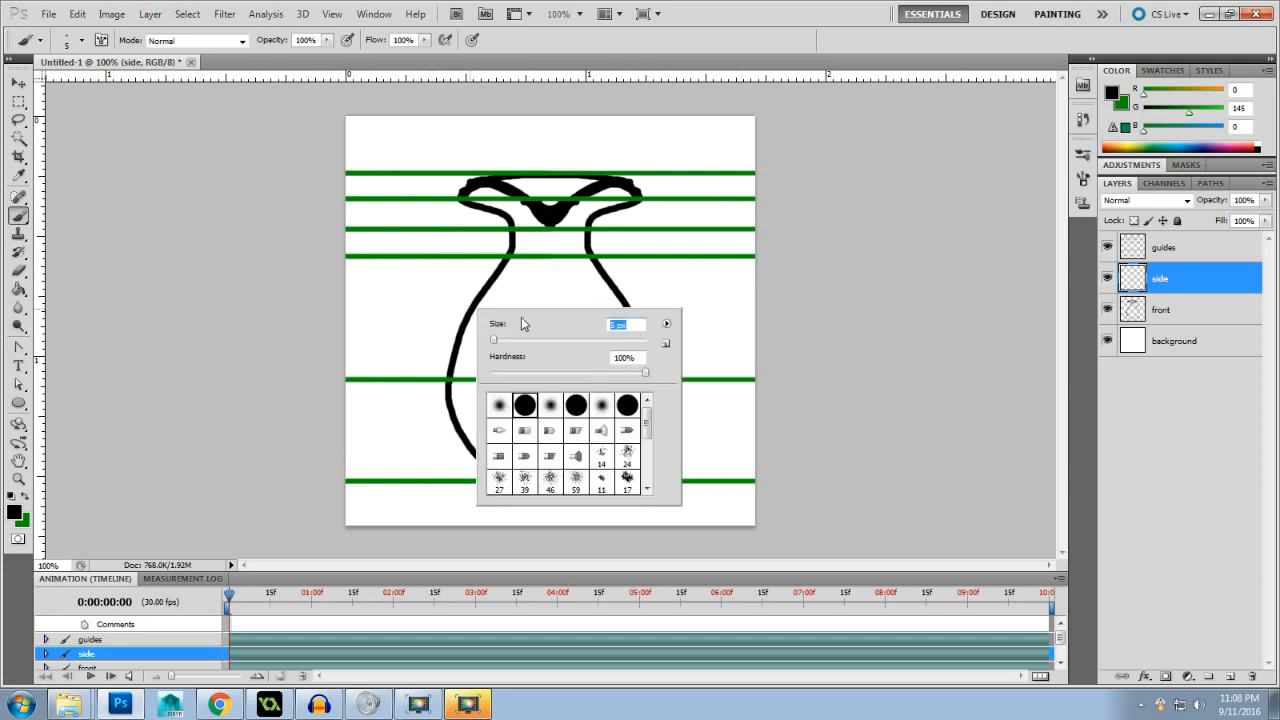
pyautogui.write('12')
pyautogui.moveTo(621, 326); pyautogui.dragTo(570, 330)
pyautogui.write('8')
pyautogui.click(237, 283)
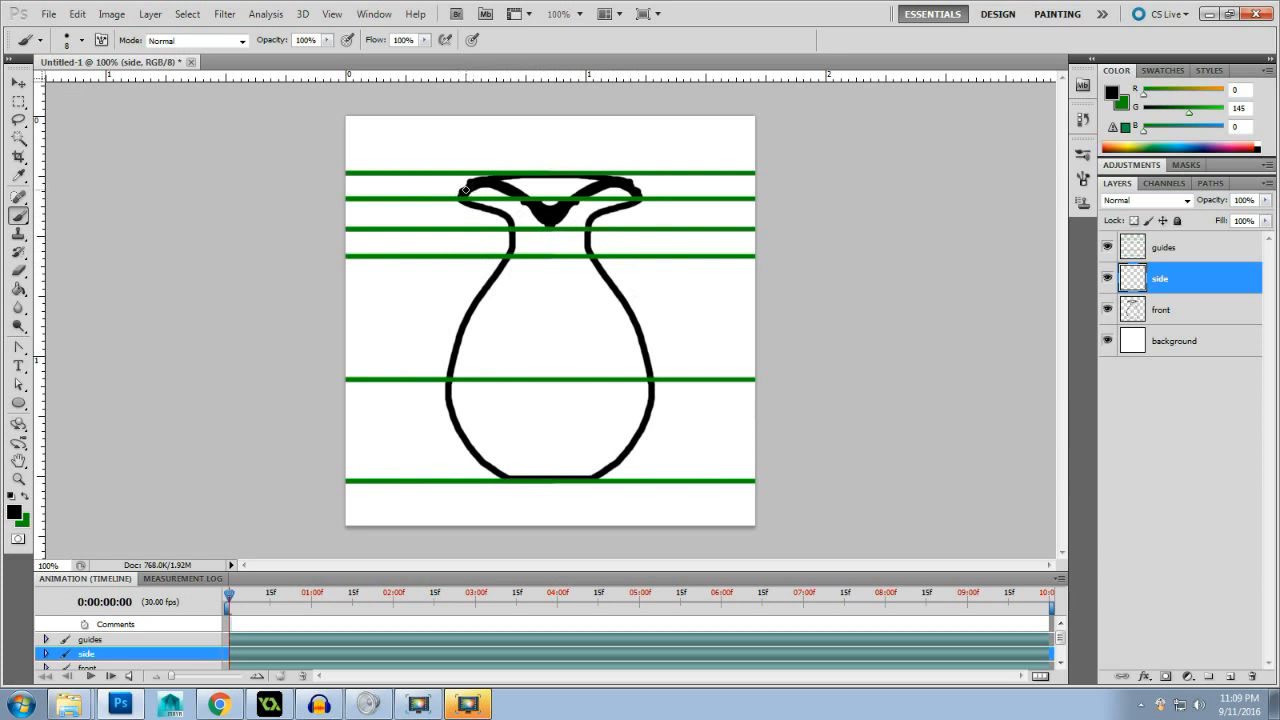
# - Paint a drooping spout at the left lip and a curved handle on the right side, erasing the surplus line inside the handle
pyautogui.moveTo(462, 192)
pyautogui.mouseDown()
pyautogui.moveTo(438, 214)
pyautogui.moveTo(503, 216)
pyautogui.moveTo(514, 238)
pyautogui.mouseUp()
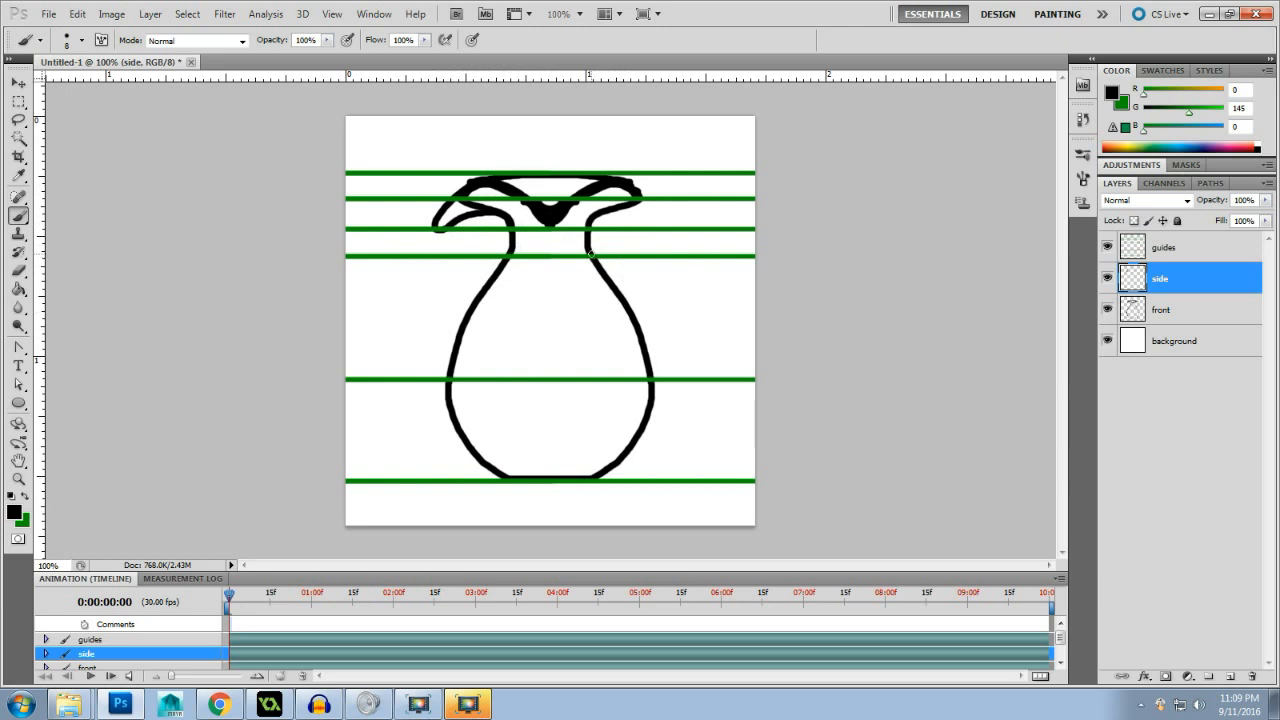
pyautogui.moveTo(591, 255)
pyautogui.mouseDown()
pyautogui.moveTo(653, 240)
pyautogui.moveTo(684, 256)
pyautogui.moveTo(689, 283)
pyautogui.moveTo(659, 362)
pyautogui.moveTo(674, 378)
pyautogui.moveTo(713, 379)
pyautogui.moveTo(704, 398)
pyautogui.moveTo(650, 383)
pyautogui.mouseUp()
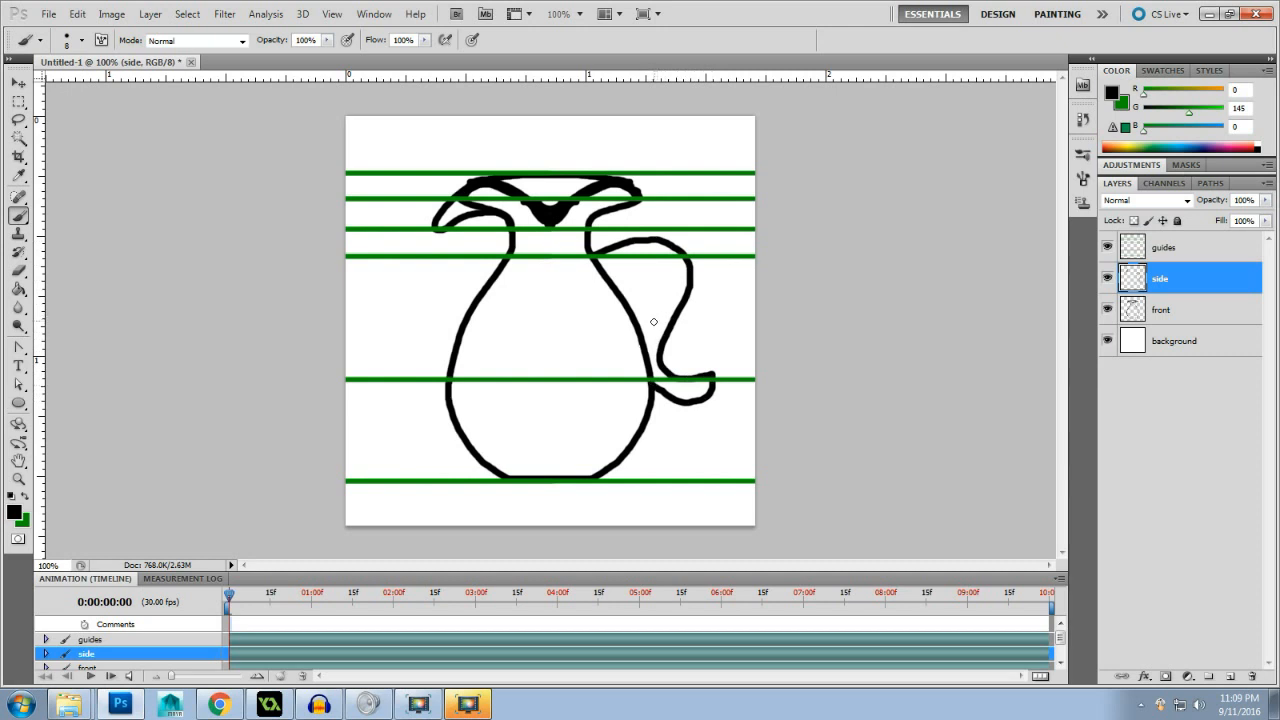
pyautogui.moveTo(653, 323)
pyautogui.mouseDown()
pyautogui.moveTo(617, 269)
pyautogui.moveTo(665, 261)
pyautogui.moveTo(648, 338)
pyautogui.mouseUp()
pyautogui.moveTo(617, 270); pyautogui.dragTo(606, 288)
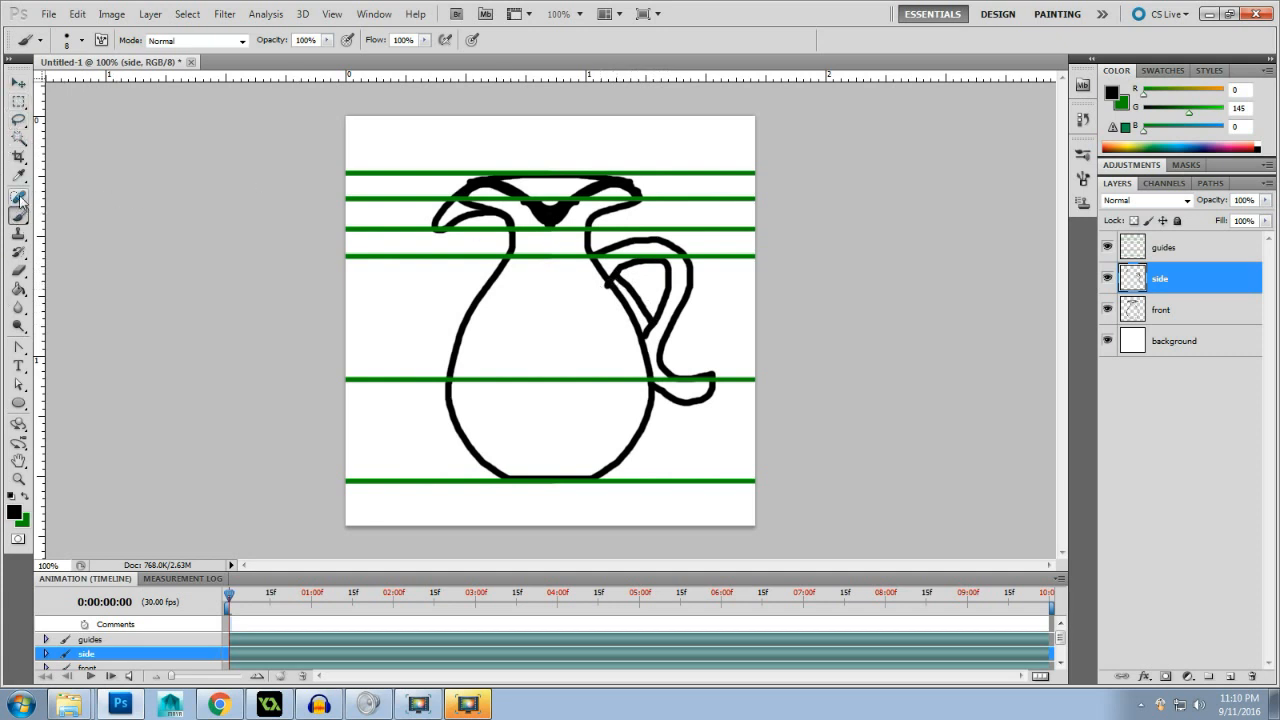
pyautogui.click(18, 270)
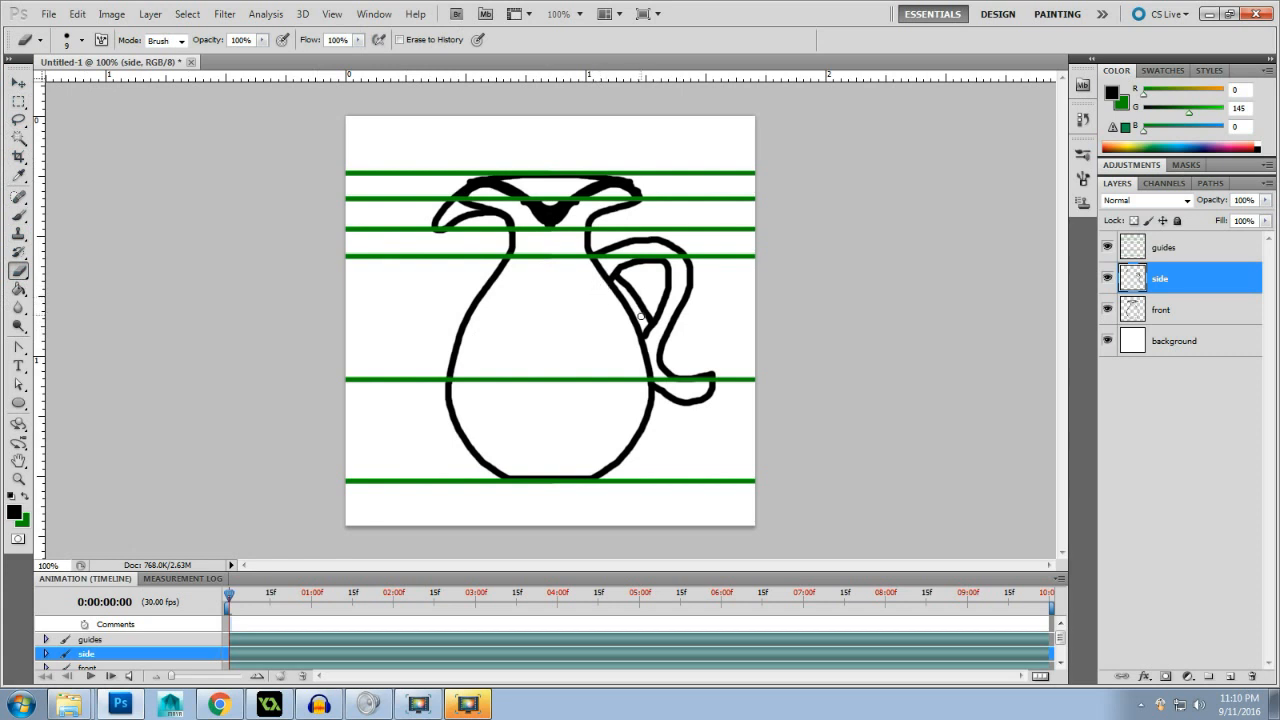
pyautogui.moveTo(648, 316)
pyautogui.mouseDown()
pyautogui.moveTo(627, 300)
pyautogui.moveTo(640, 289)
pyautogui.moveTo(618, 278)
pyautogui.moveTo(646, 310)
pyautogui.mouseUp()
# - Duplicate the front layer and merge the copy with the side layer
pyautogui.click(1199, 317)
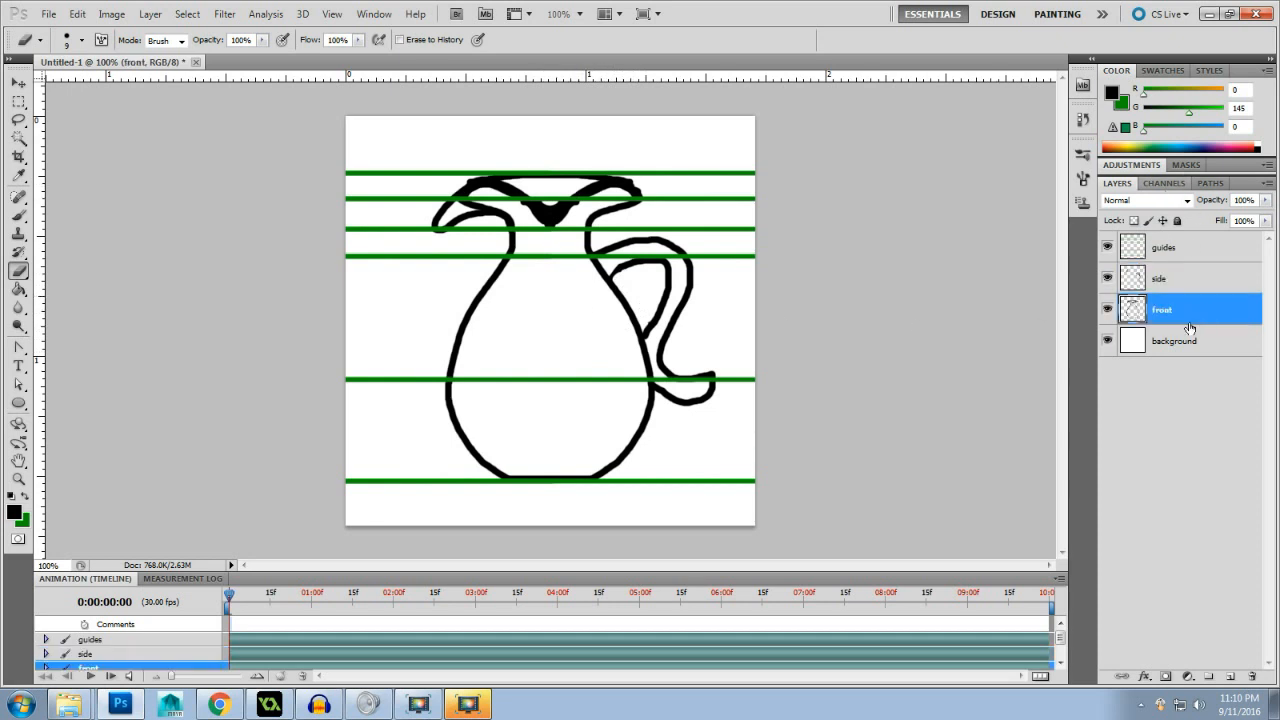
pyautogui.moveTo(1196, 321); pyautogui.dragTo(1191, 298)
pyautogui.keyDown('shift'); pyautogui.click(1195, 278); pyautogui.keyUp('shift')
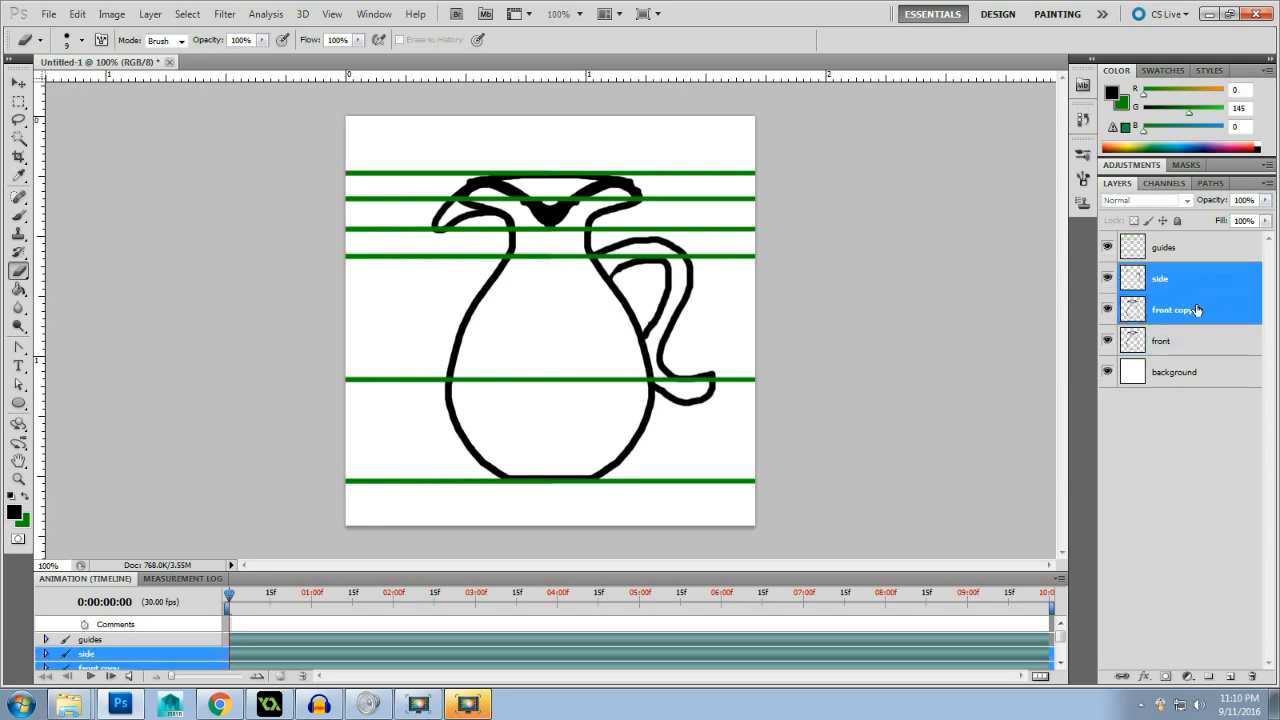
pyautogui.rightClick(1218, 302)
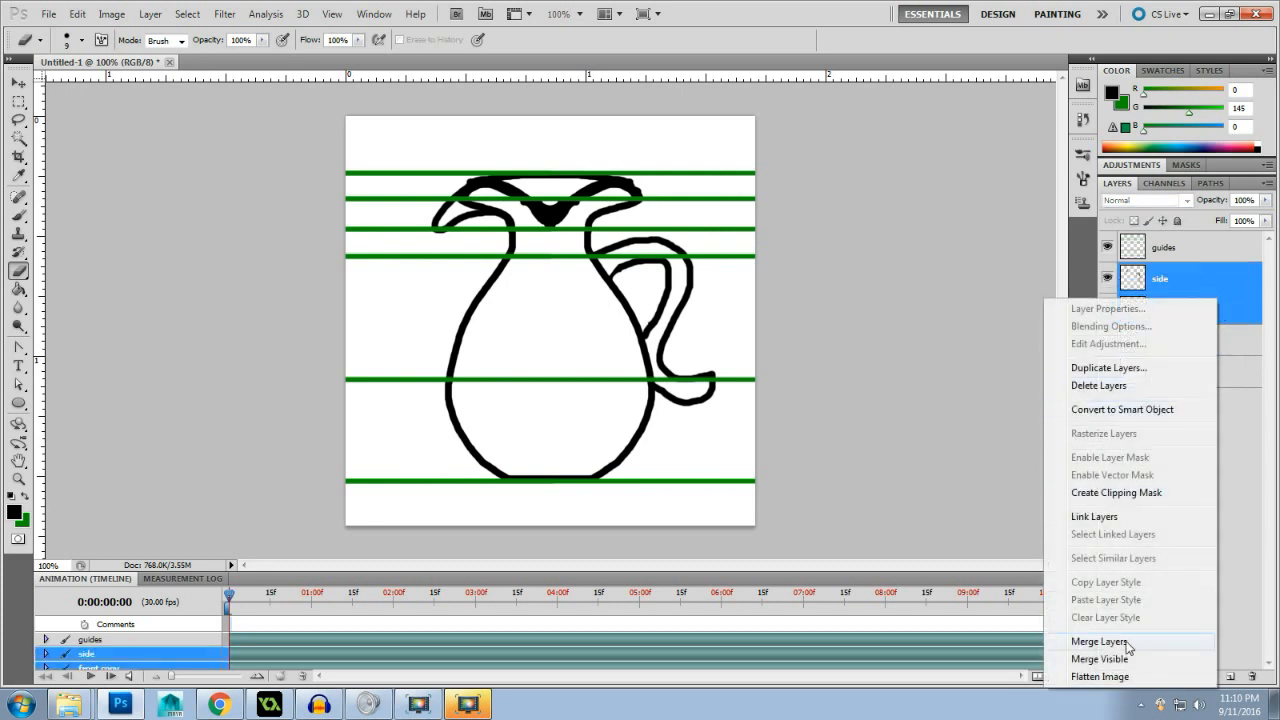
pyautogui.click(1120, 640)
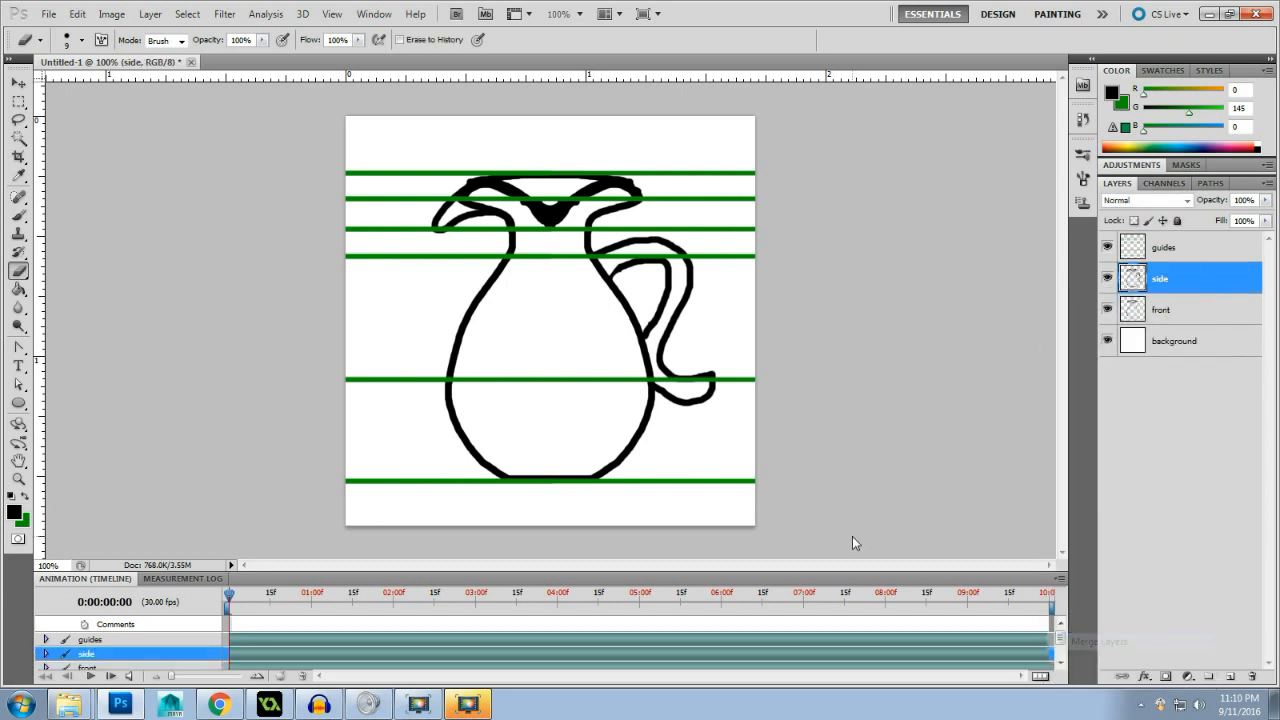
# - With the front layer hidden, erase the pointed notch from the side view's lip and paint a shallow curve in its place
pyautogui.click(1107, 309)
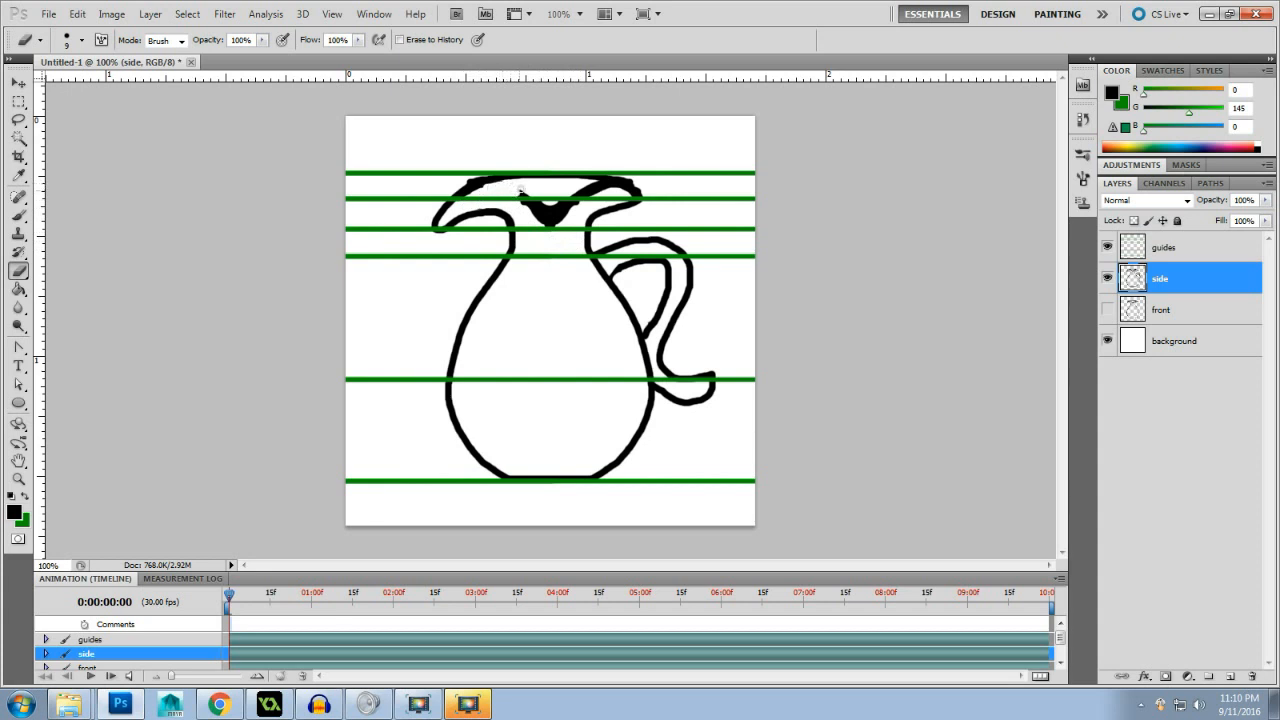
pyautogui.moveTo(519, 206); pyautogui.dragTo(564, 219)
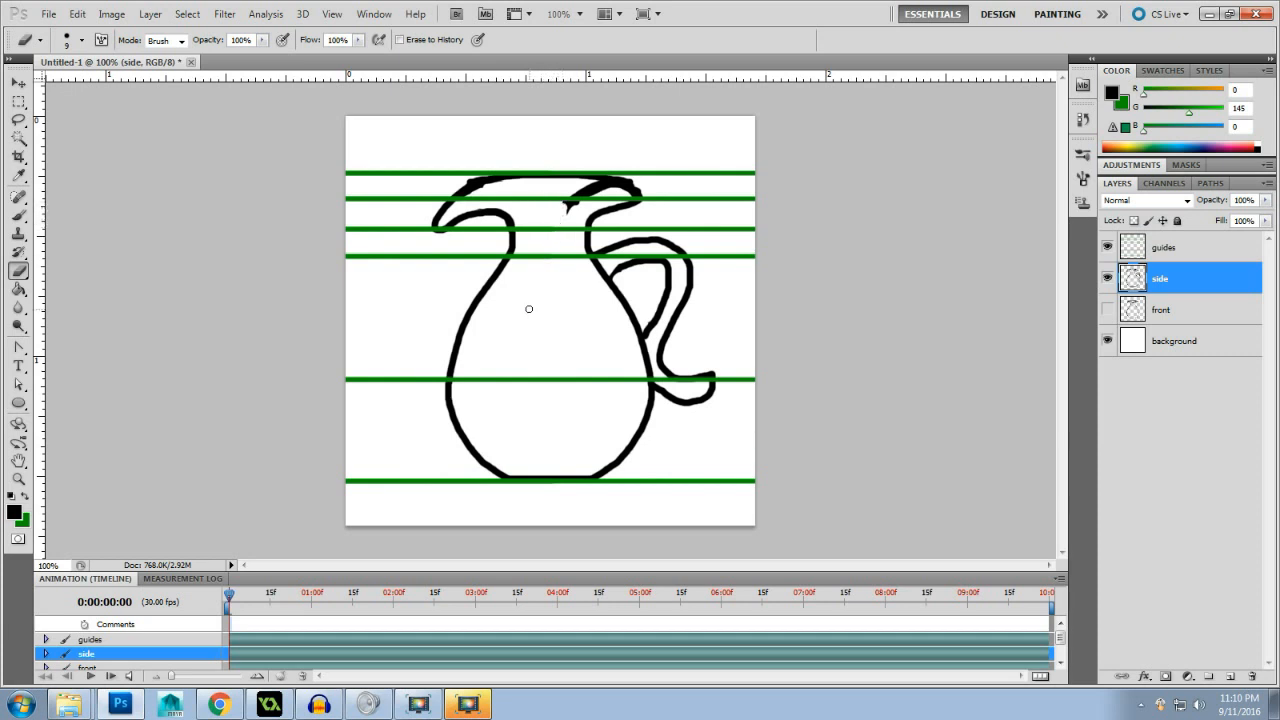
pyautogui.hotkey('ctrl', 'z')
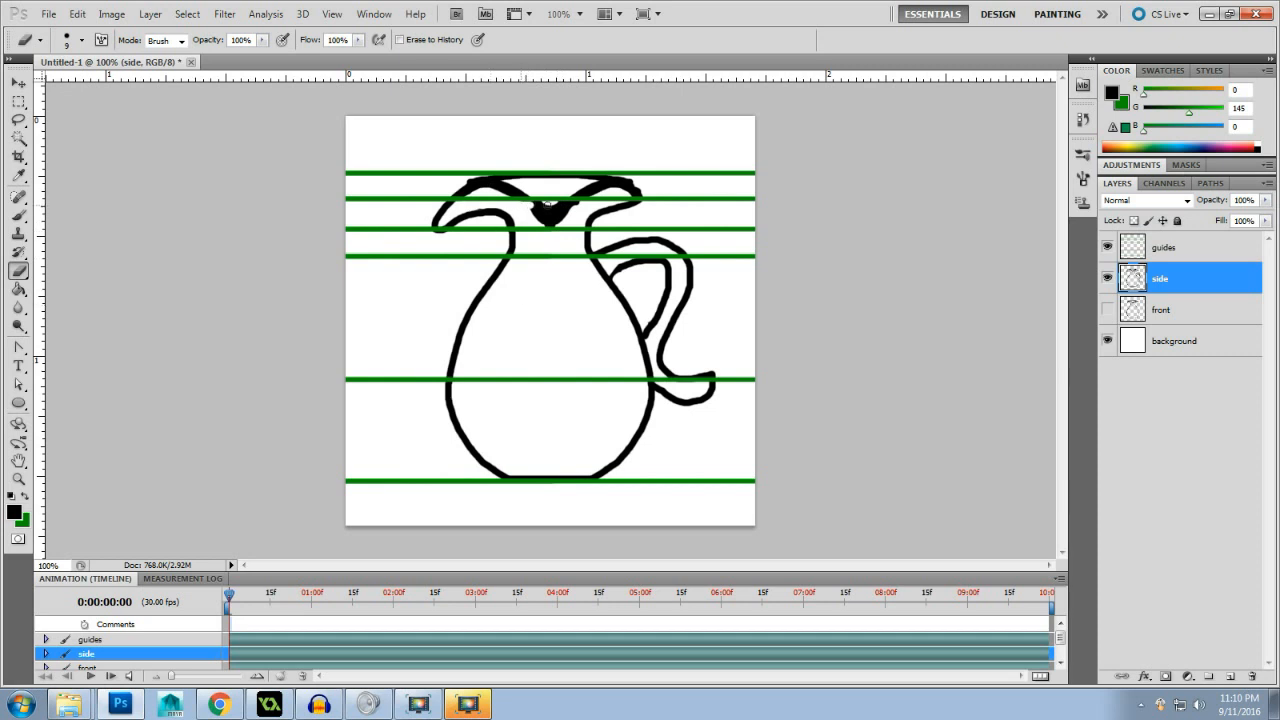
pyautogui.moveTo(547, 203)
pyautogui.mouseDown()
pyautogui.moveTo(572, 205)
pyautogui.moveTo(530, 214)
pyautogui.moveTo(548, 224)
pyautogui.moveTo(568, 211)
pyautogui.mouseUp()
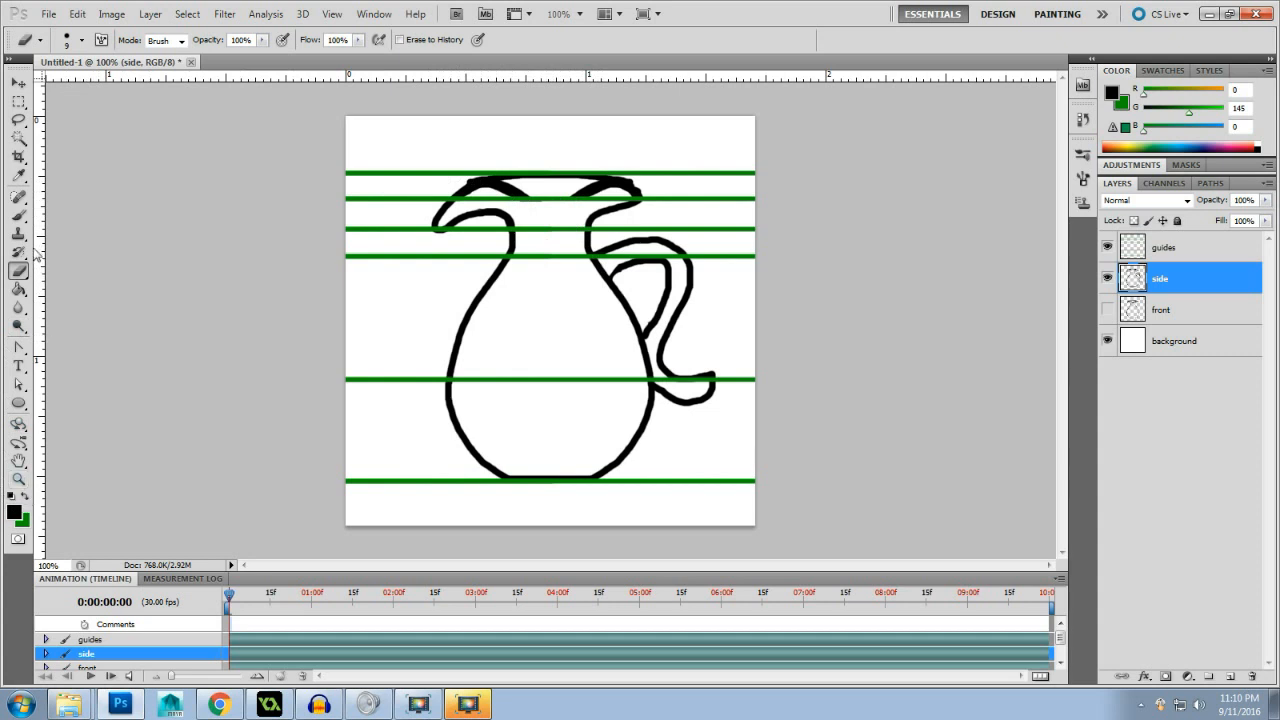
pyautogui.click(18, 214)
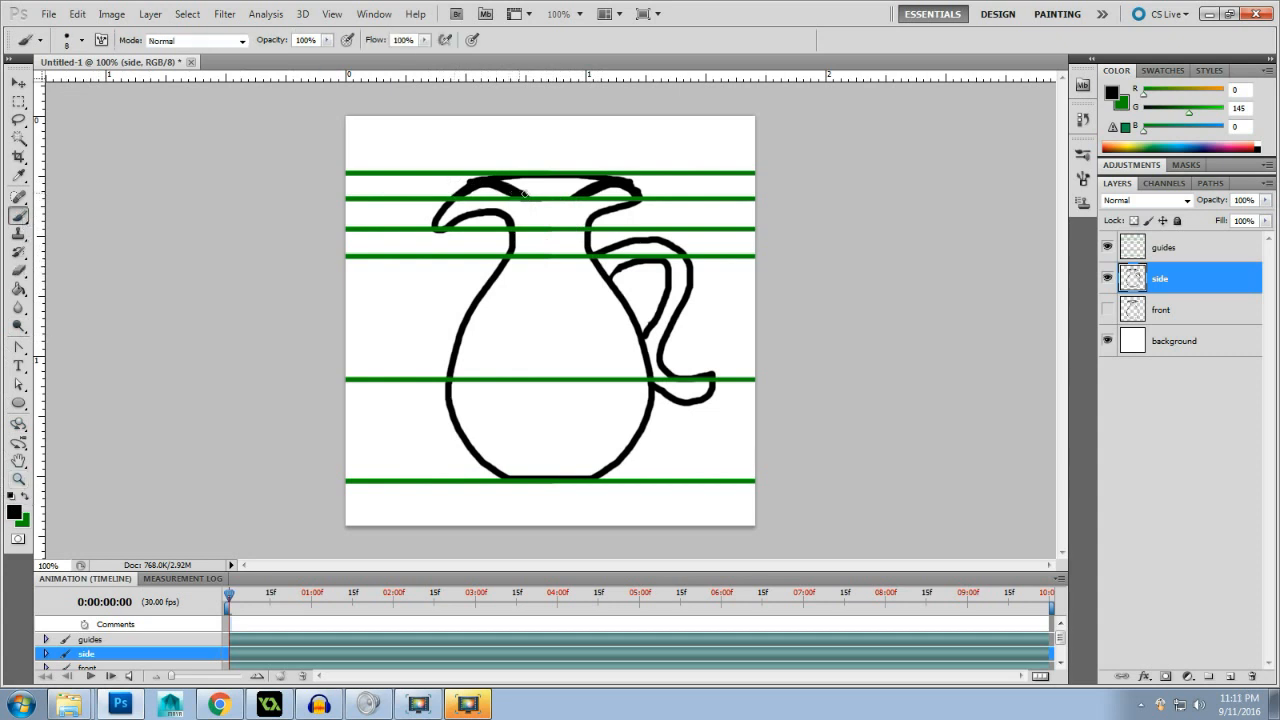
pyautogui.moveTo(524, 193)
pyautogui.mouseDown()
pyautogui.moveTo(592, 189)
pyautogui.moveTo(530, 198)
pyautogui.mouseUp()
# - Compare the front and side drawings by showing and hiding their layers in turn, leaving both visible
pyautogui.click(1106, 310)
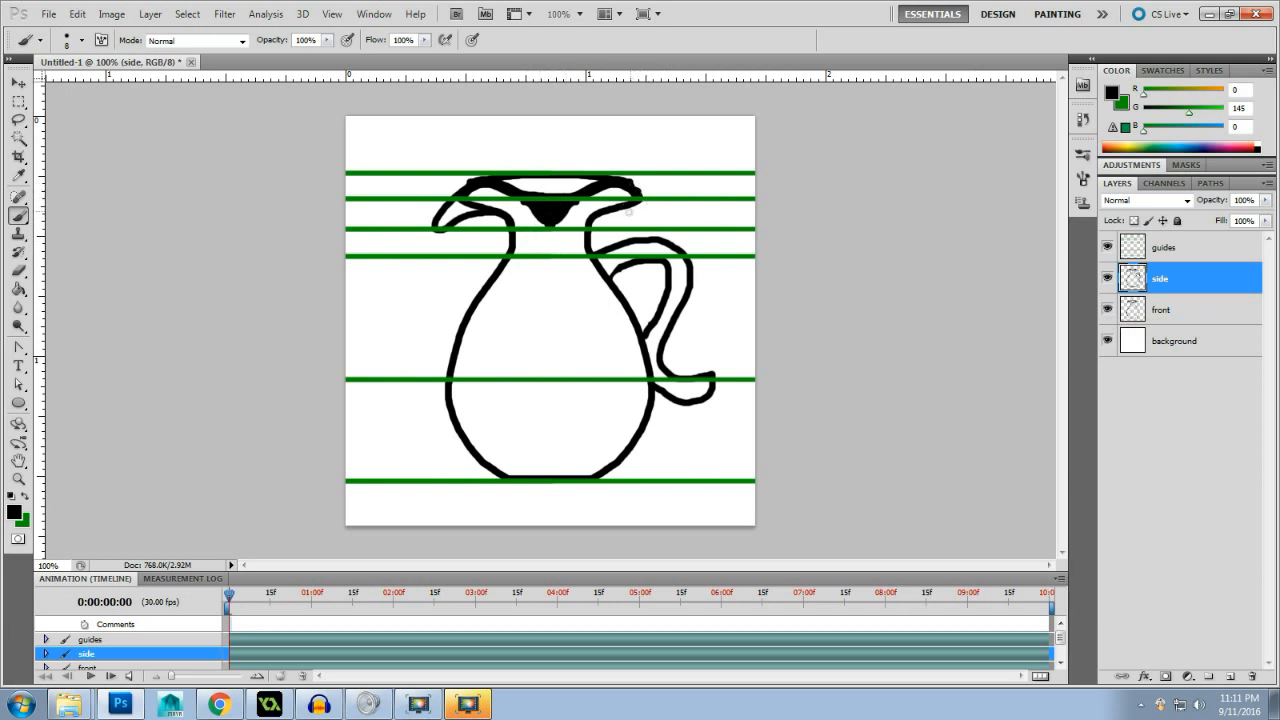
pyautogui.click(1107, 278)
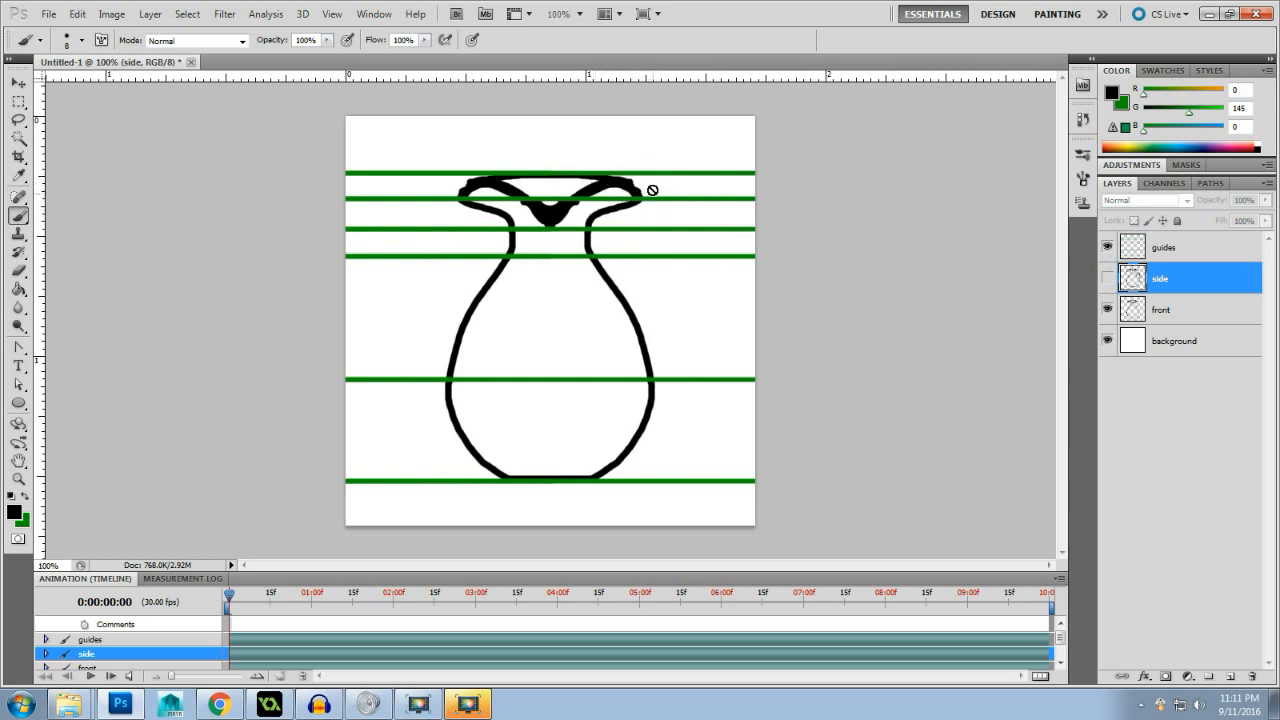
pyautogui.click(1107, 280)
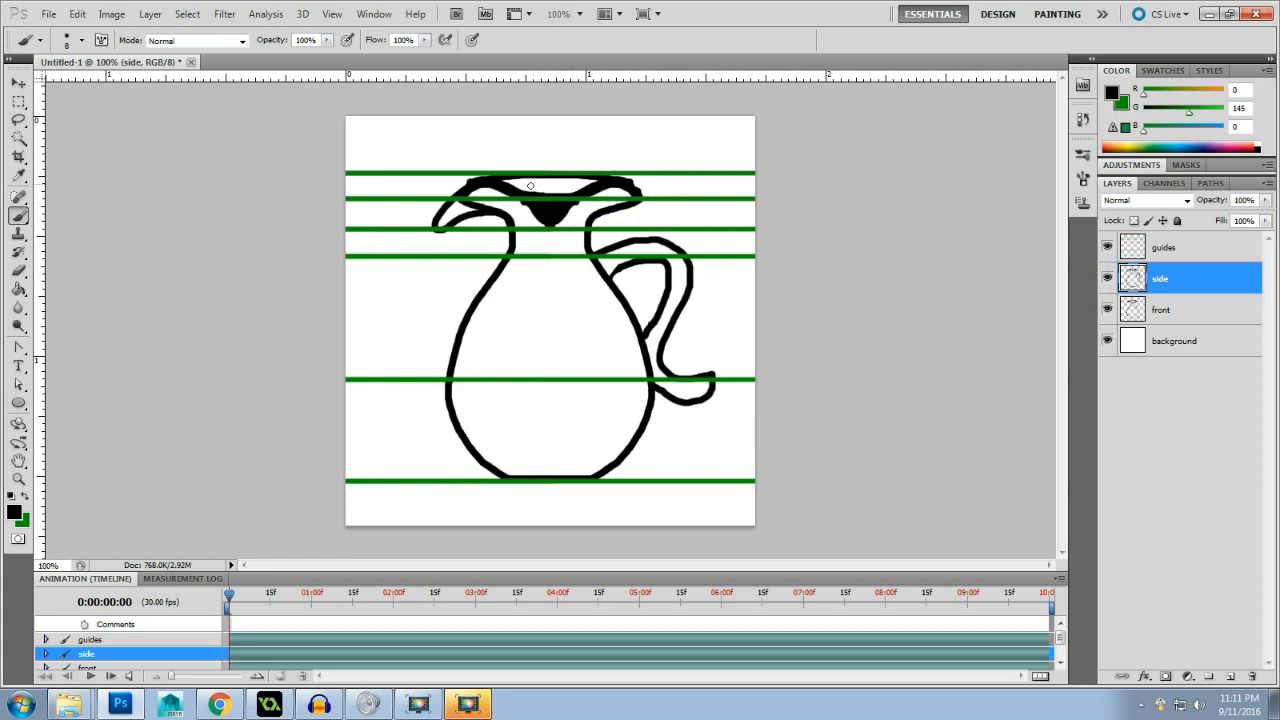
pyautogui.click(1107, 309)
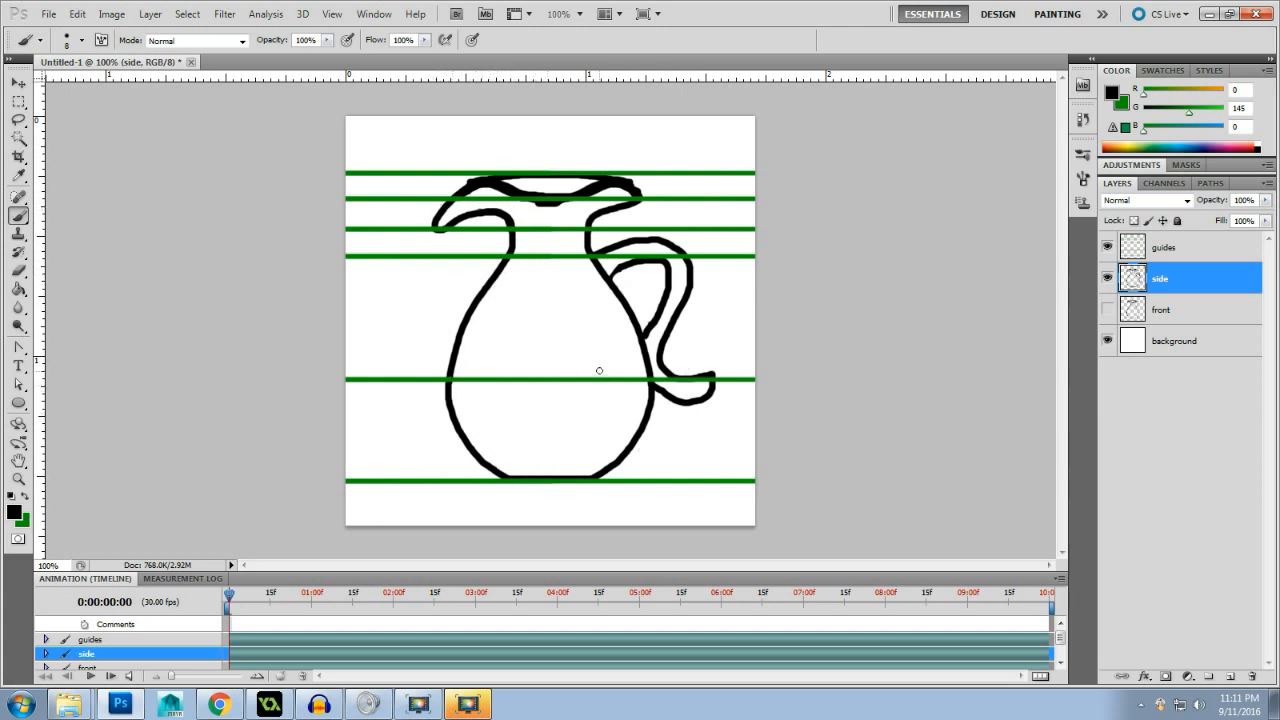
pyautogui.click(1106, 309)
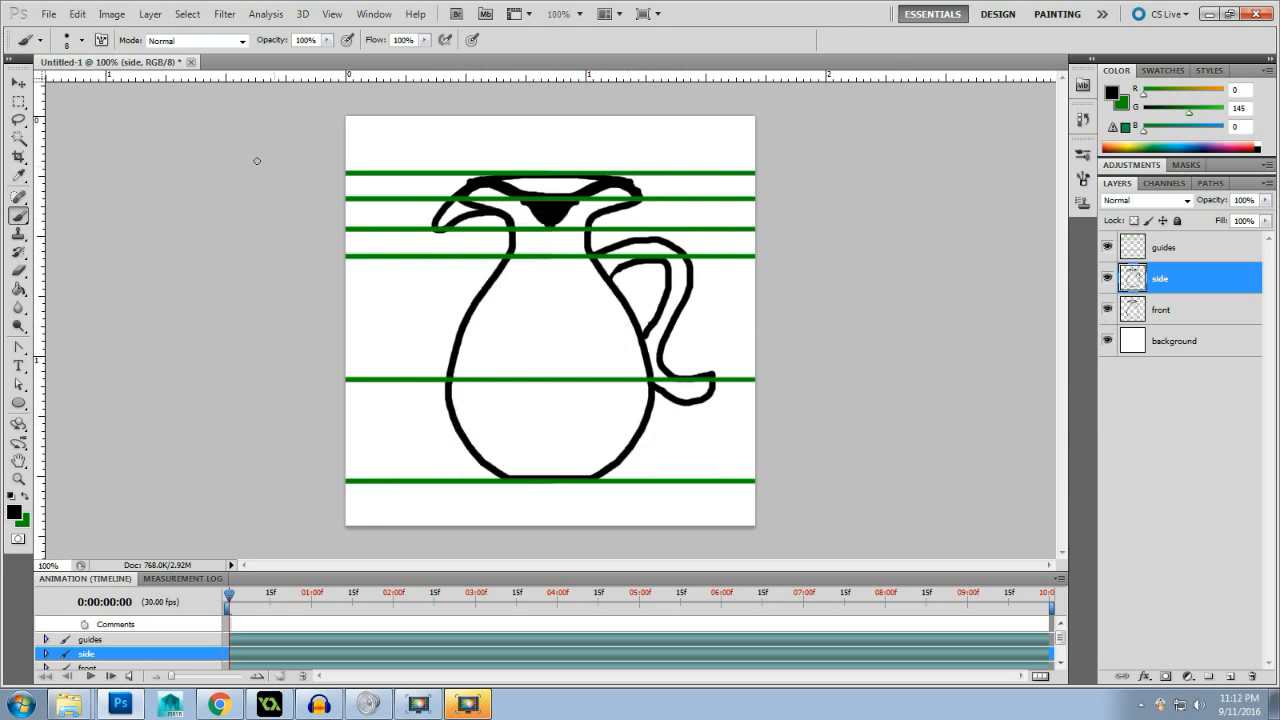
# - Widen the canvas to 200 percent with the height kept at 100 percent, anchoring the existing drawing at the middle left
pyautogui.click(111, 14)
pyautogui.moveTo(127, 55)
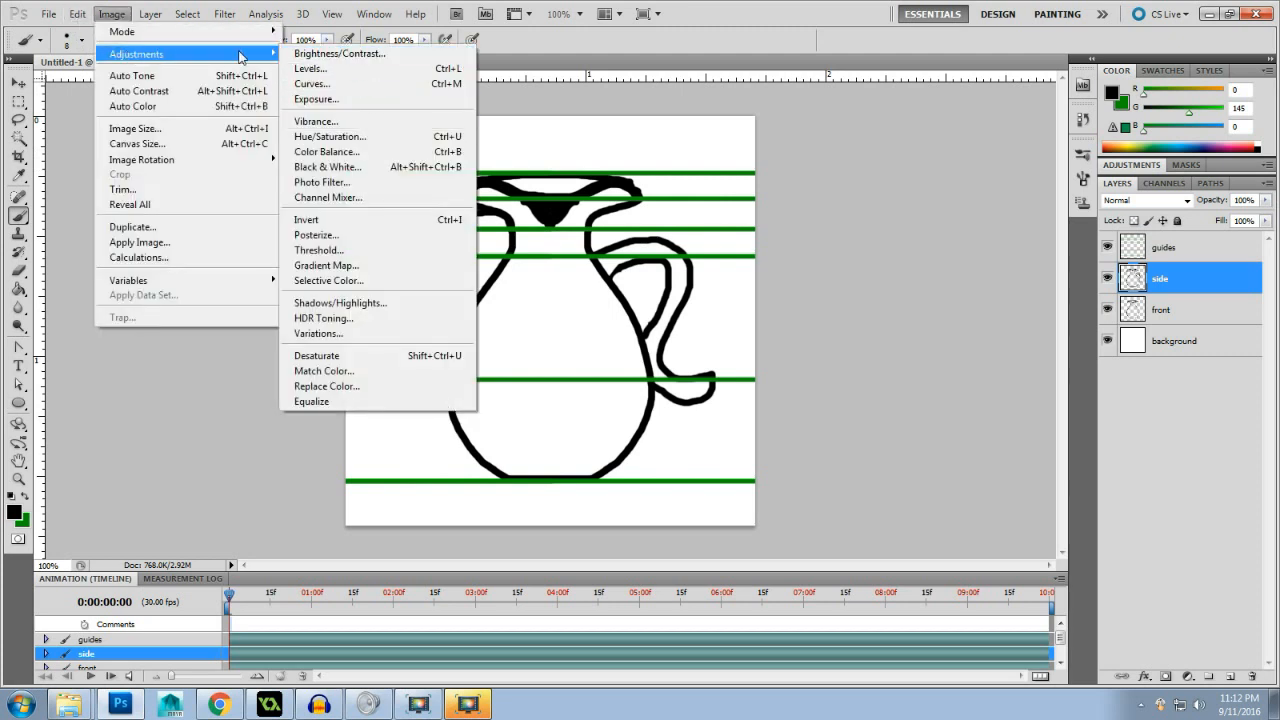
pyautogui.click(163, 143)
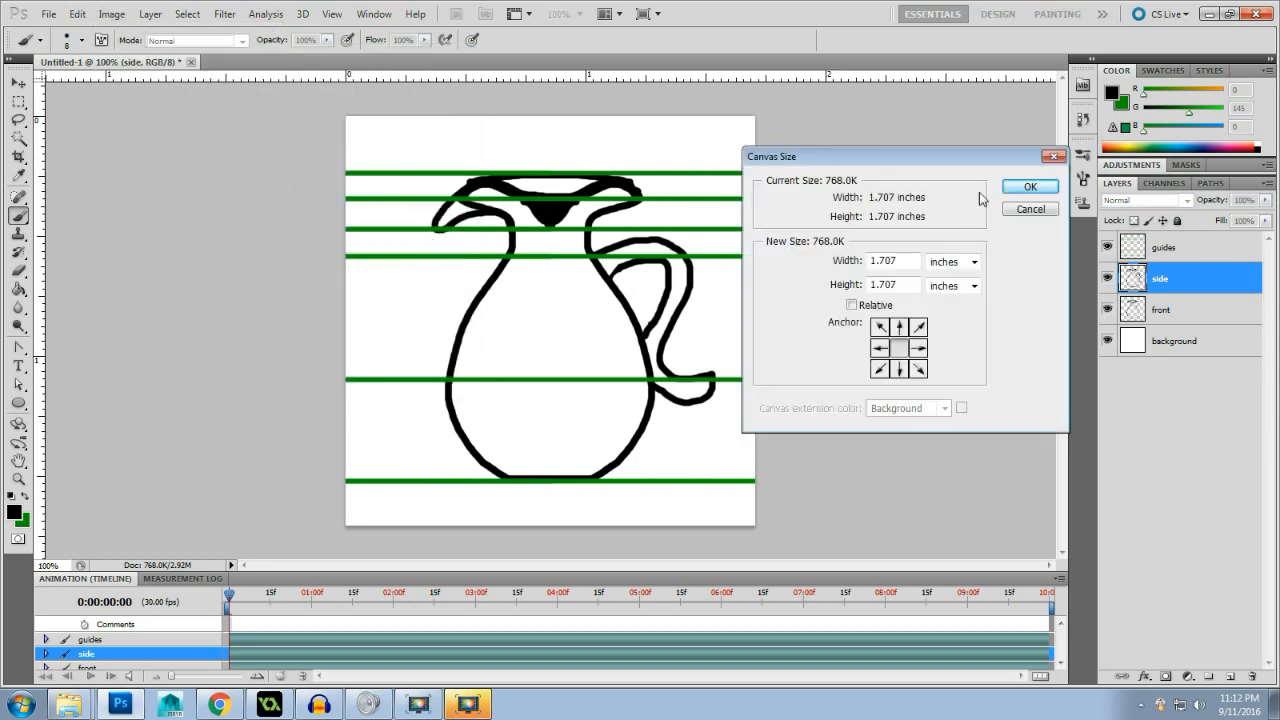
pyautogui.click(973, 262)
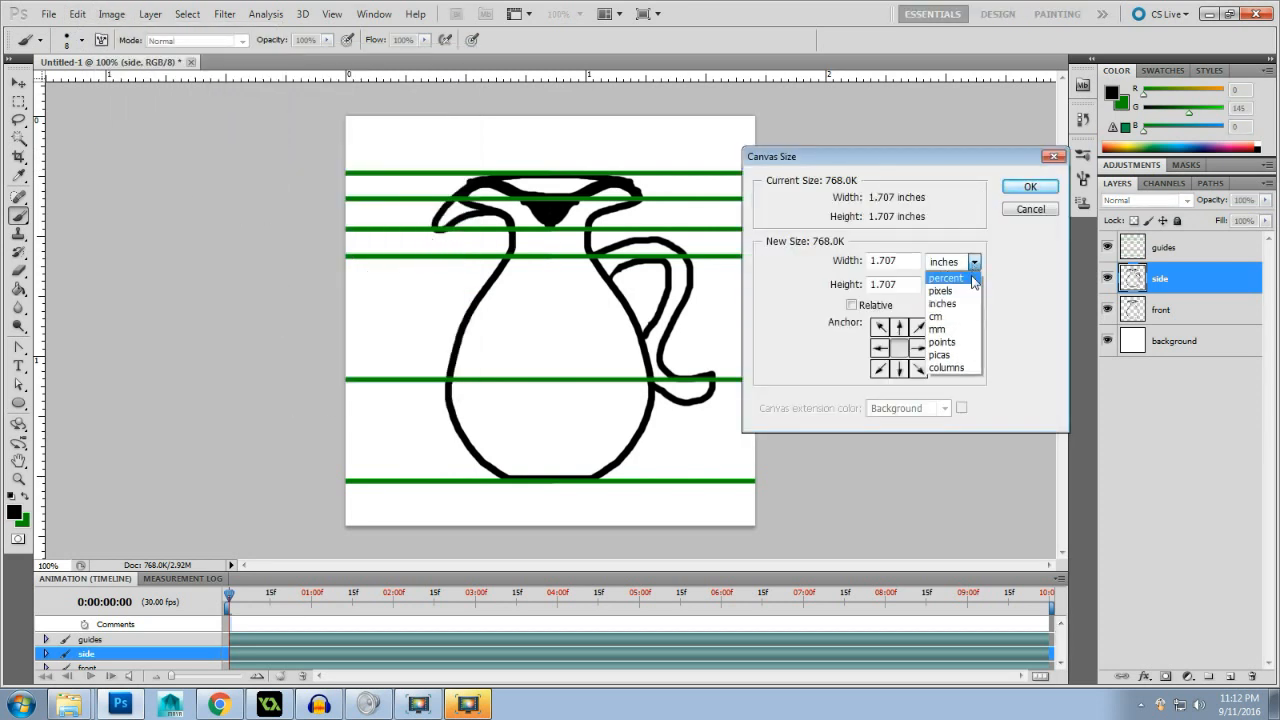
pyautogui.click(972, 279)
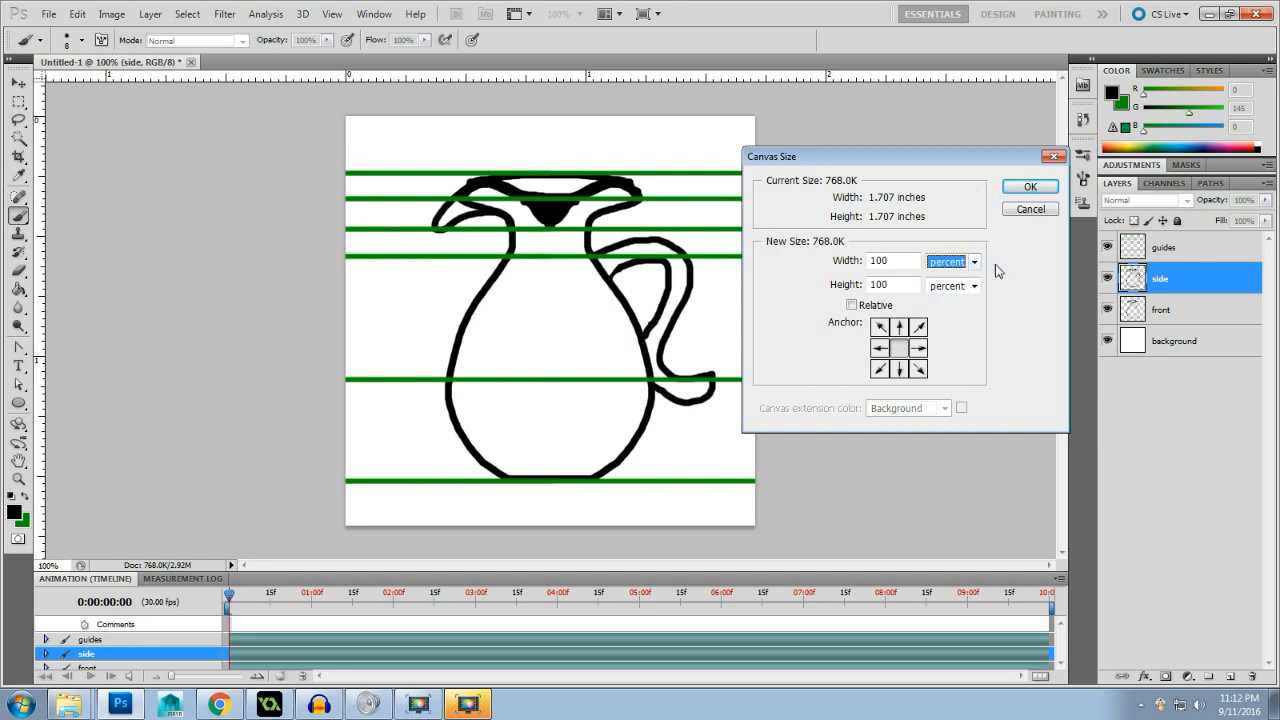
pyautogui.click(897, 261)
pyautogui.doubleClick(897, 261)
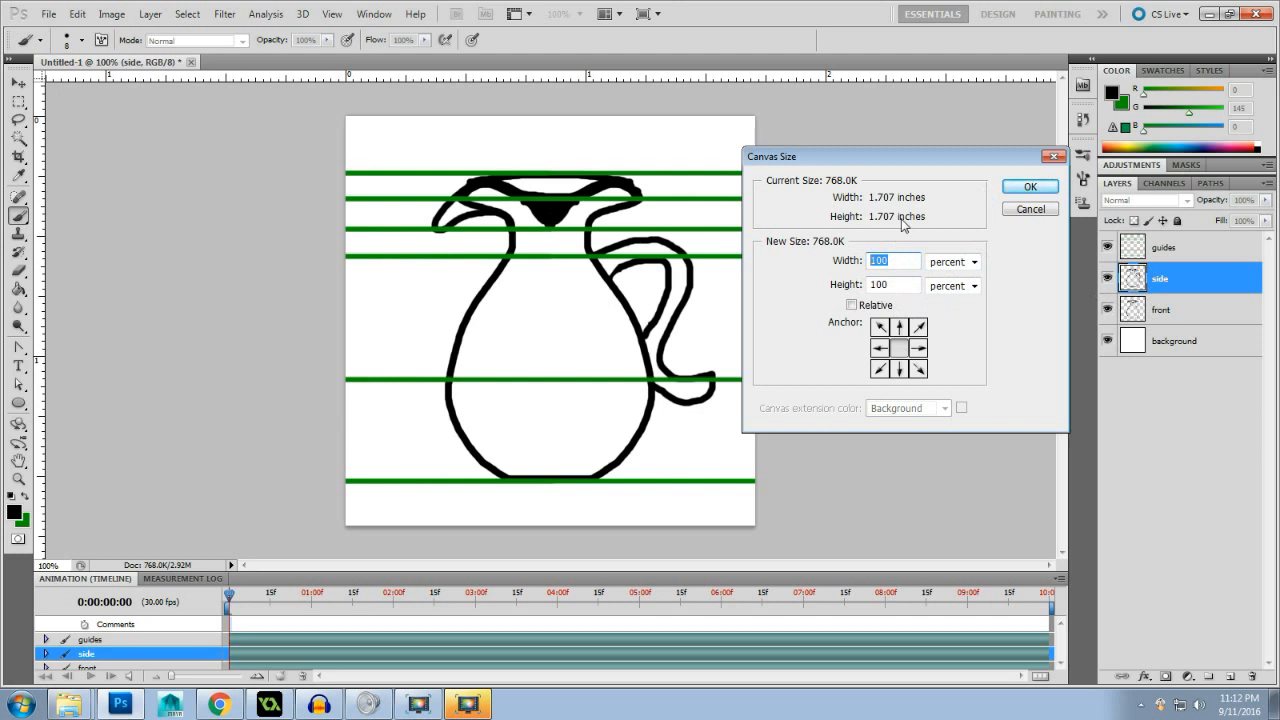
pyautogui.write('200')
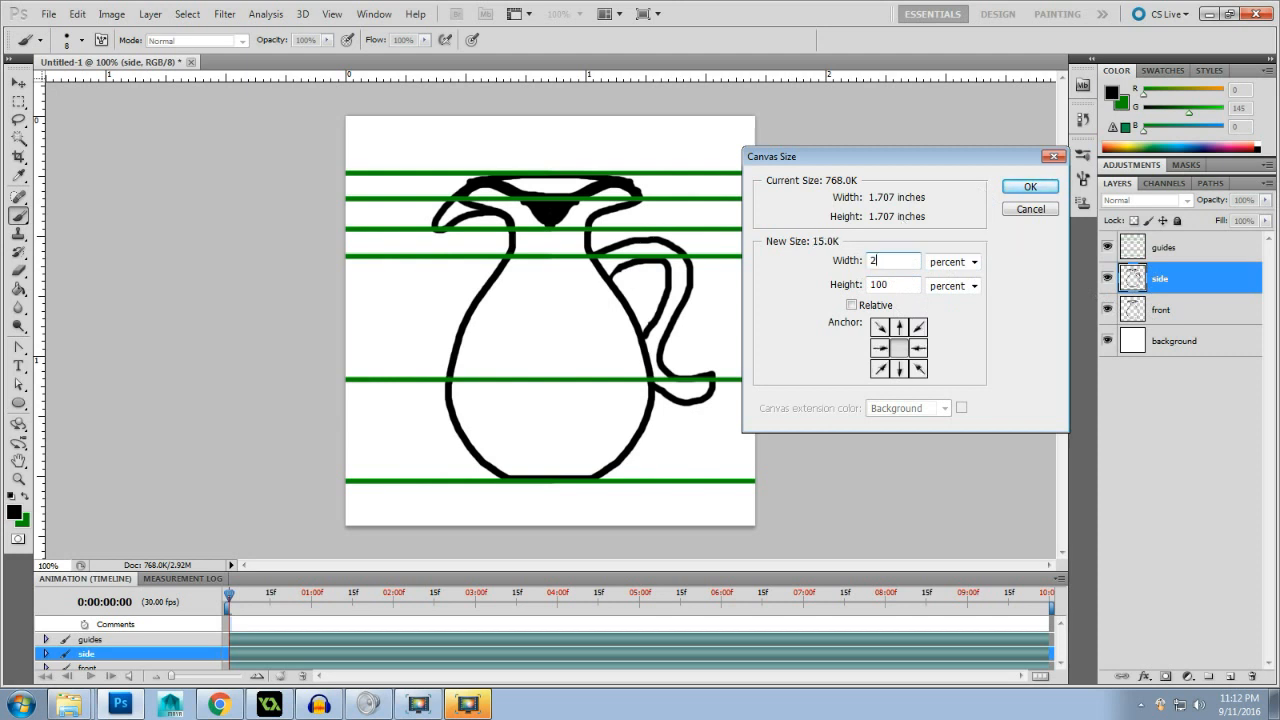
pyautogui.click(879, 347)
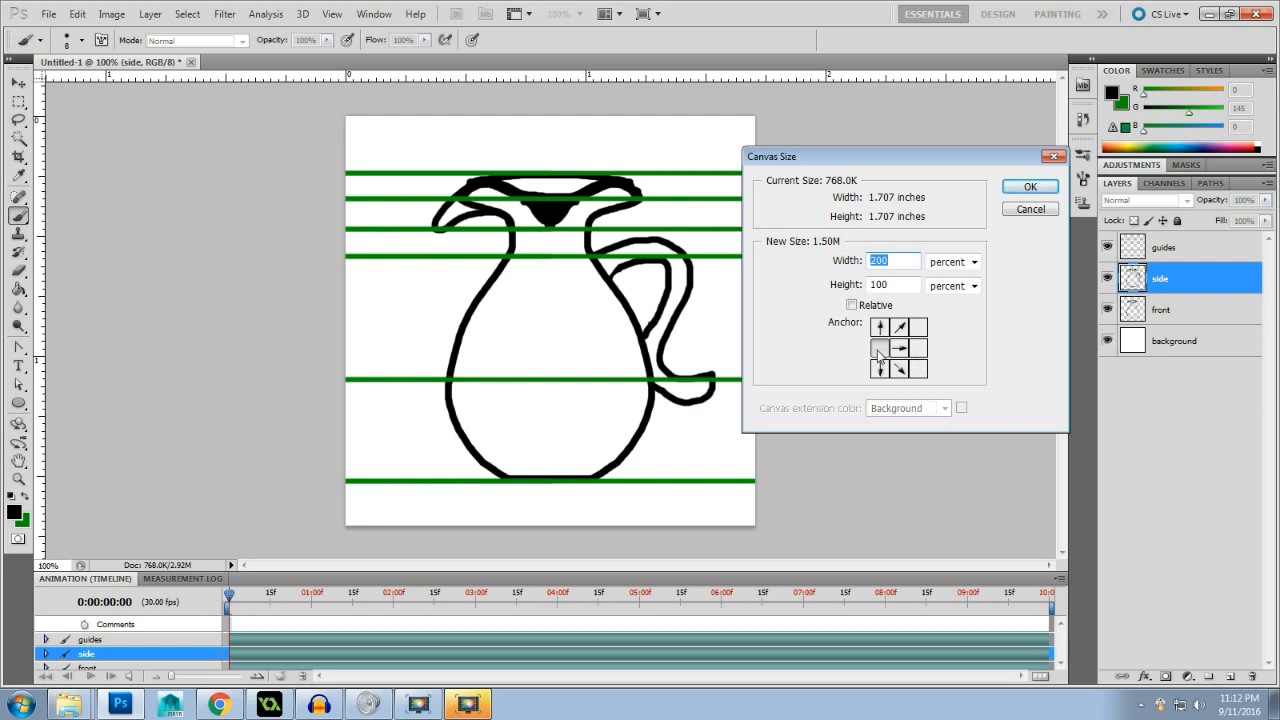
pyautogui.click(1029, 188)
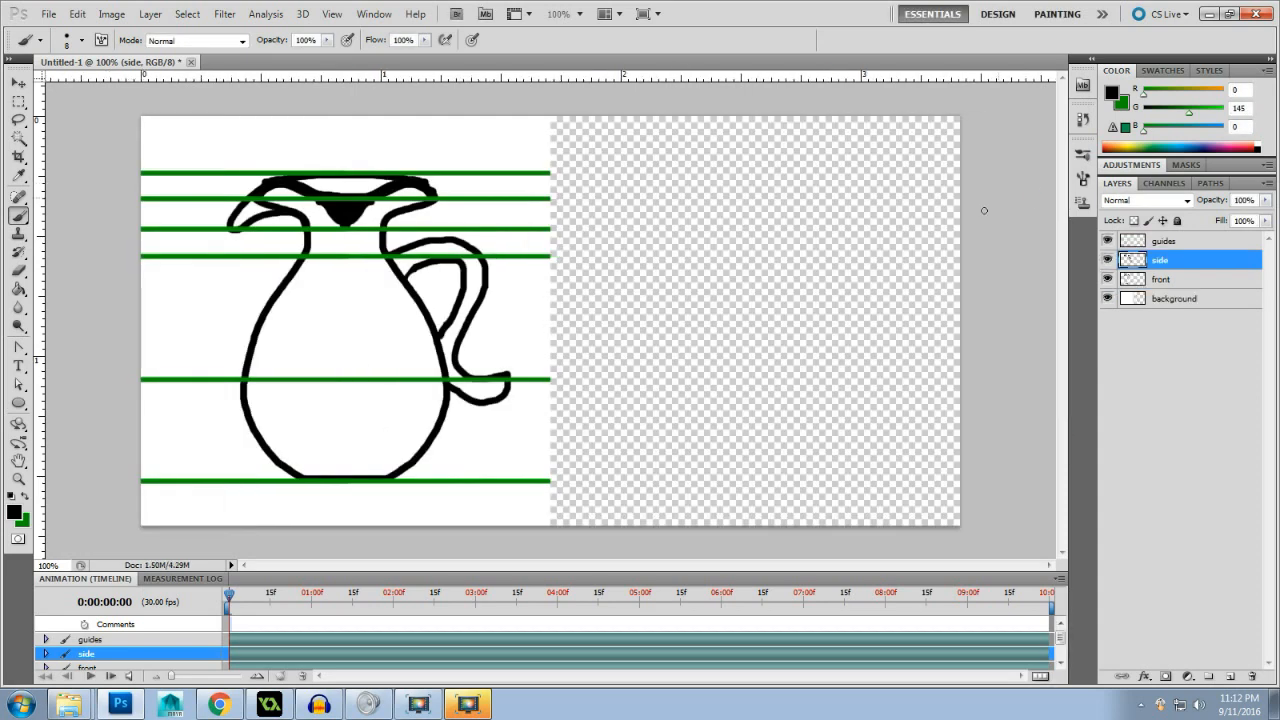
# - Duplicate the guides, side and background layers together and place the copies over the empty half of the canvas, aligned horizontally
pyautogui.click(1190, 299)
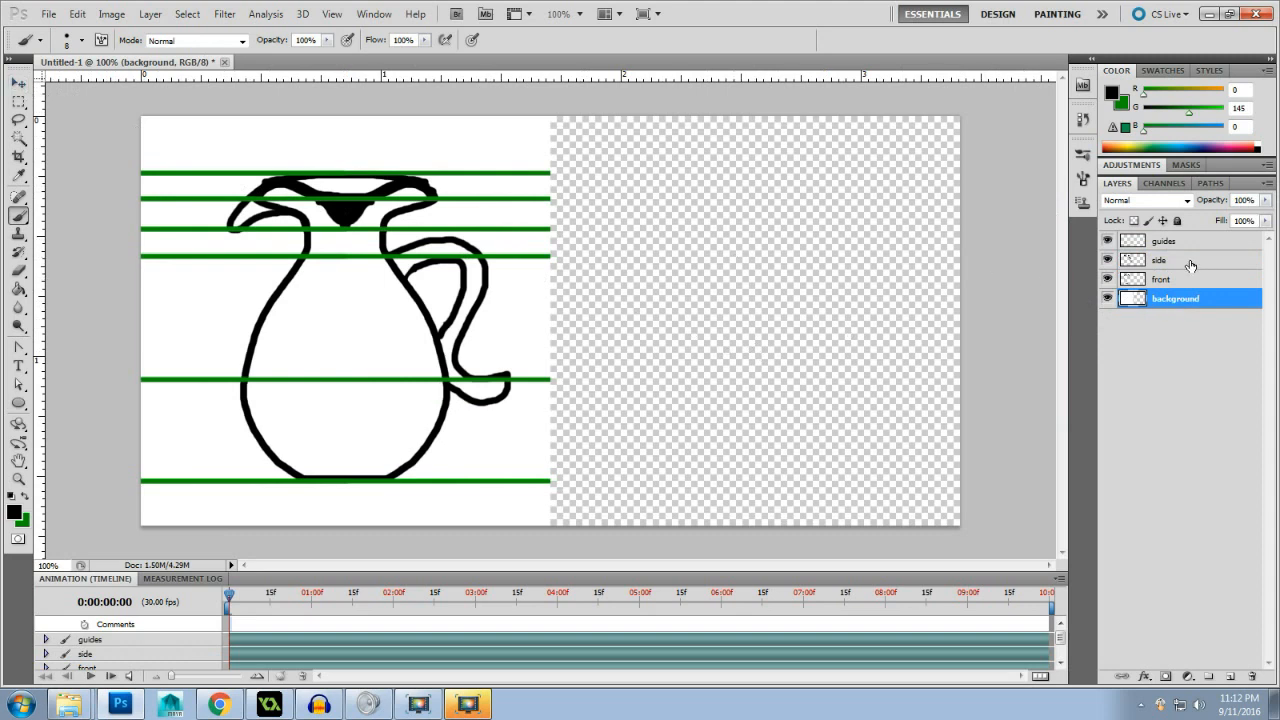
pyautogui.keyDown('ctrl'); pyautogui.click(1190, 262); pyautogui.keyUp('ctrl')
pyautogui.keyDown('ctrl'); pyautogui.click(1205, 244); pyautogui.keyUp('ctrl')
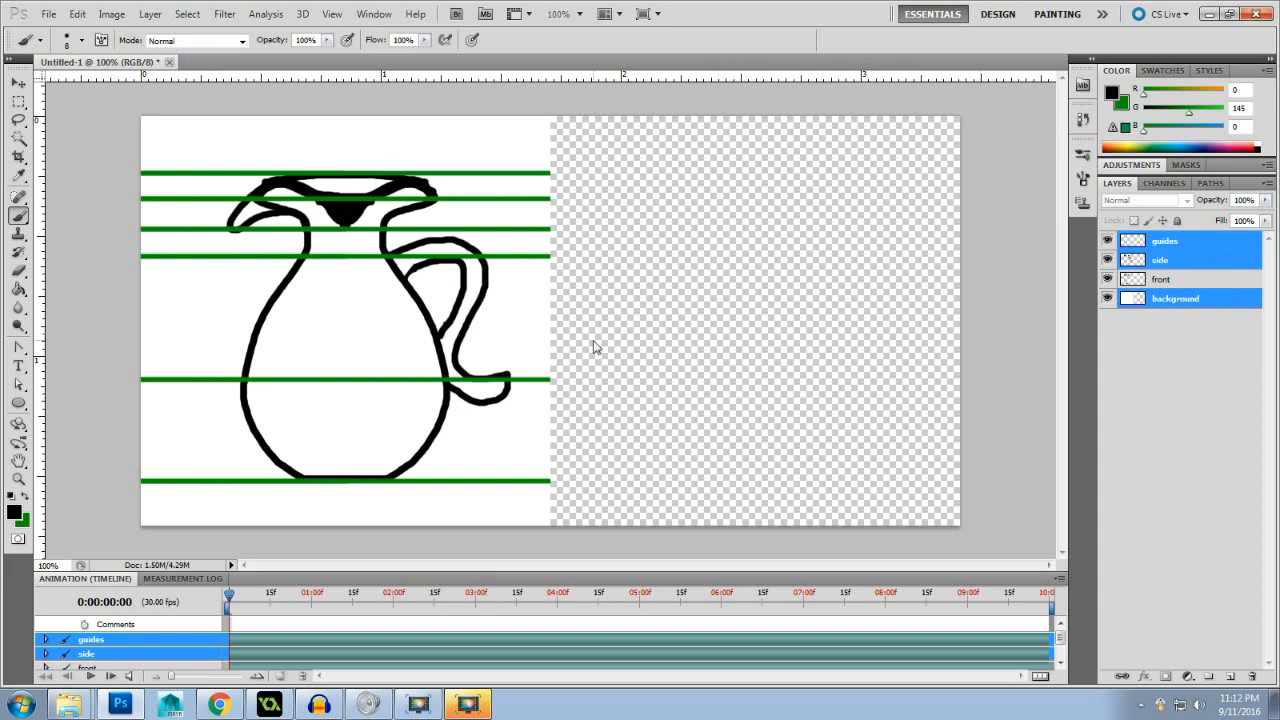
pyautogui.click(14, 84)
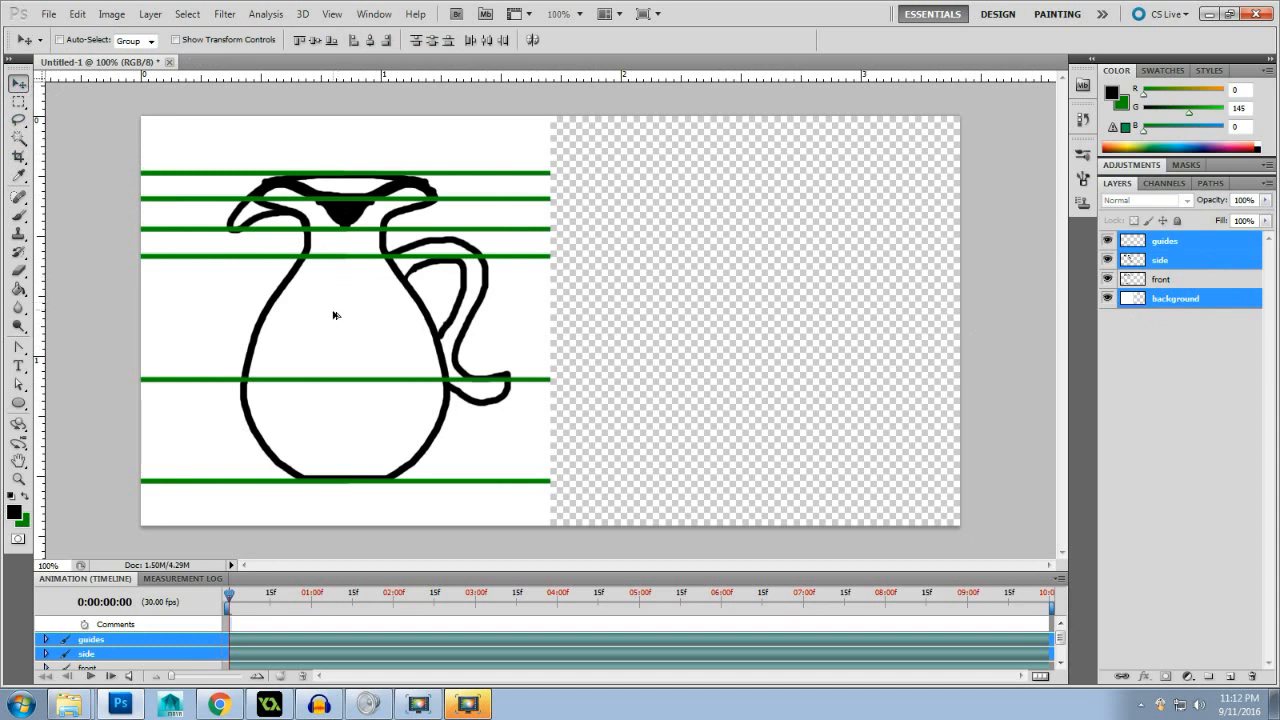
pyautogui.moveTo(333, 317); pyautogui.dragTo(740, 317)
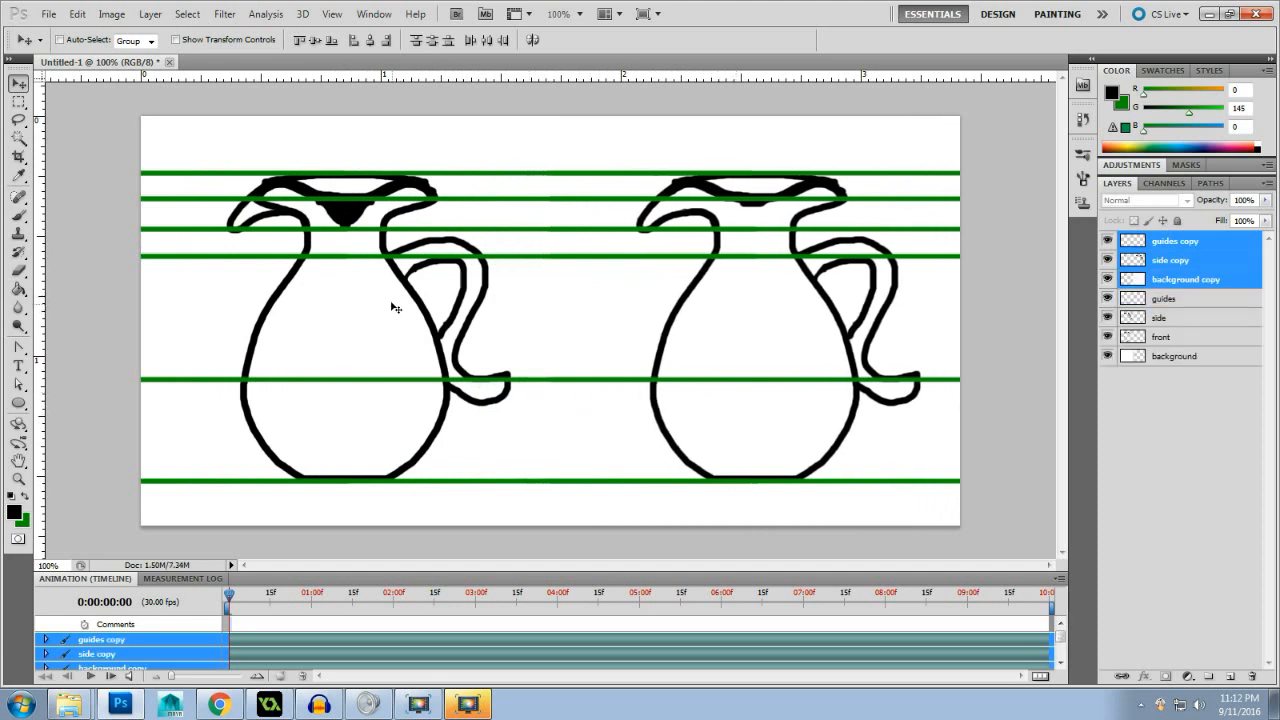
# - Delete the original side layer and merge the guides layer with its copy at the top of the layer stack
pyautogui.click(1200, 318)
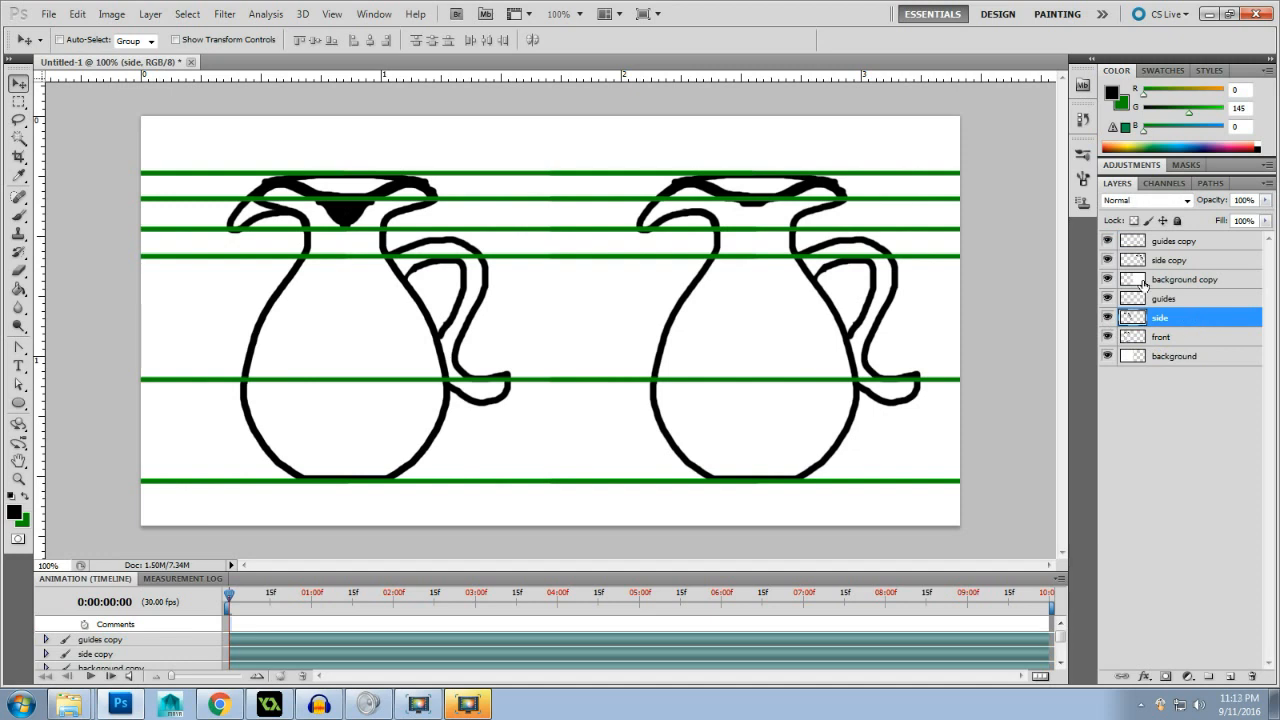
pyautogui.press('Delete')
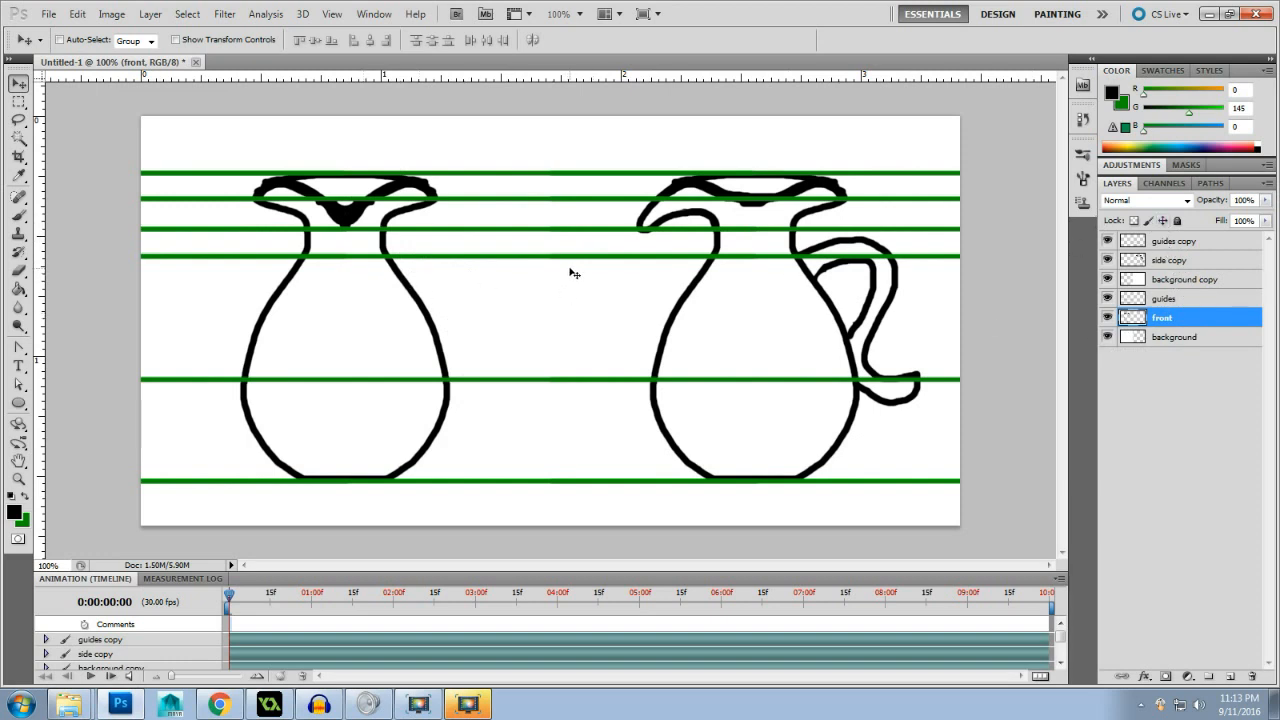
pyautogui.moveTo(1189, 304); pyautogui.dragTo(1190, 254)
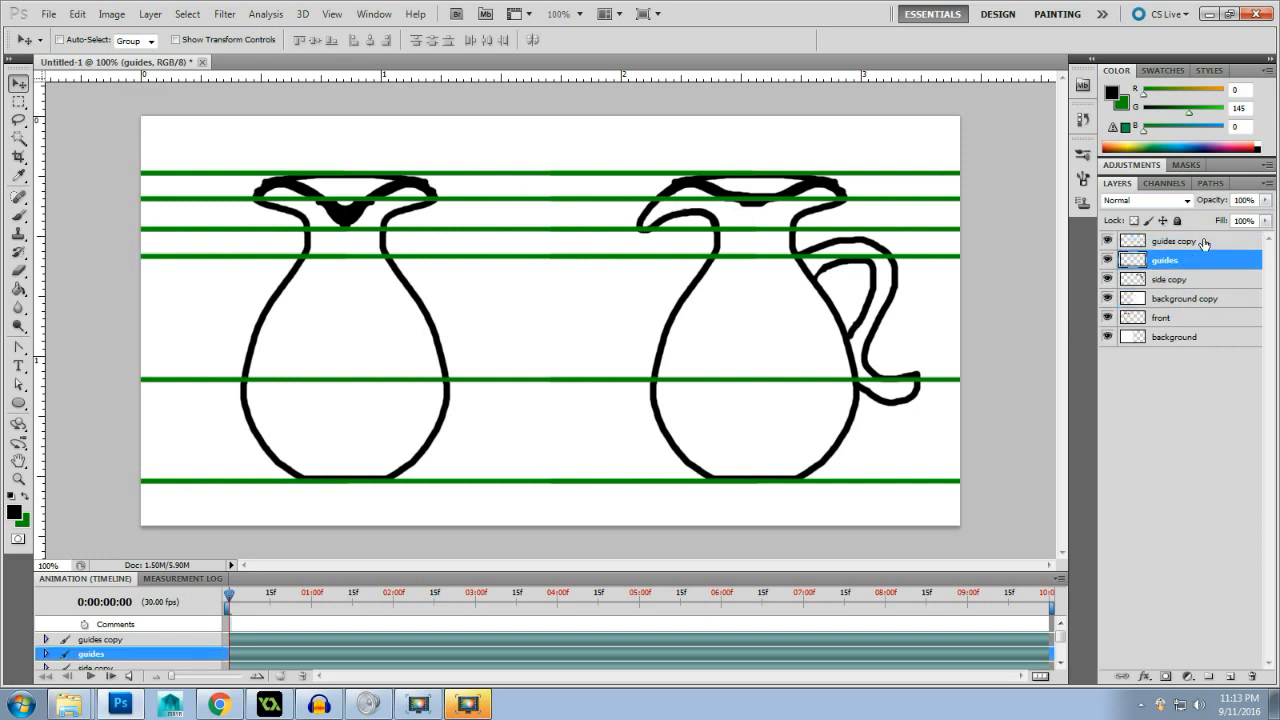
pyautogui.keyDown('shift'); pyautogui.click(1204, 243); pyautogui.keyUp('shift')
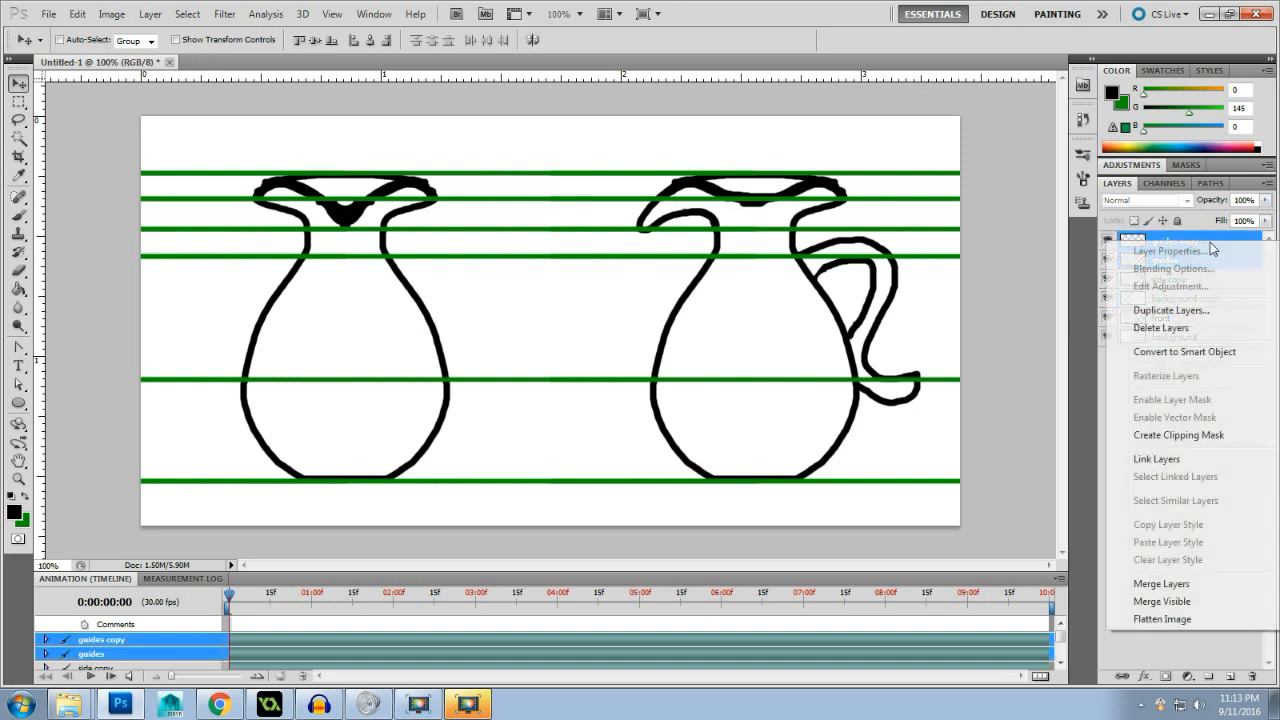
pyautogui.rightClick(1209, 242)
pyautogui.click(1192, 584)
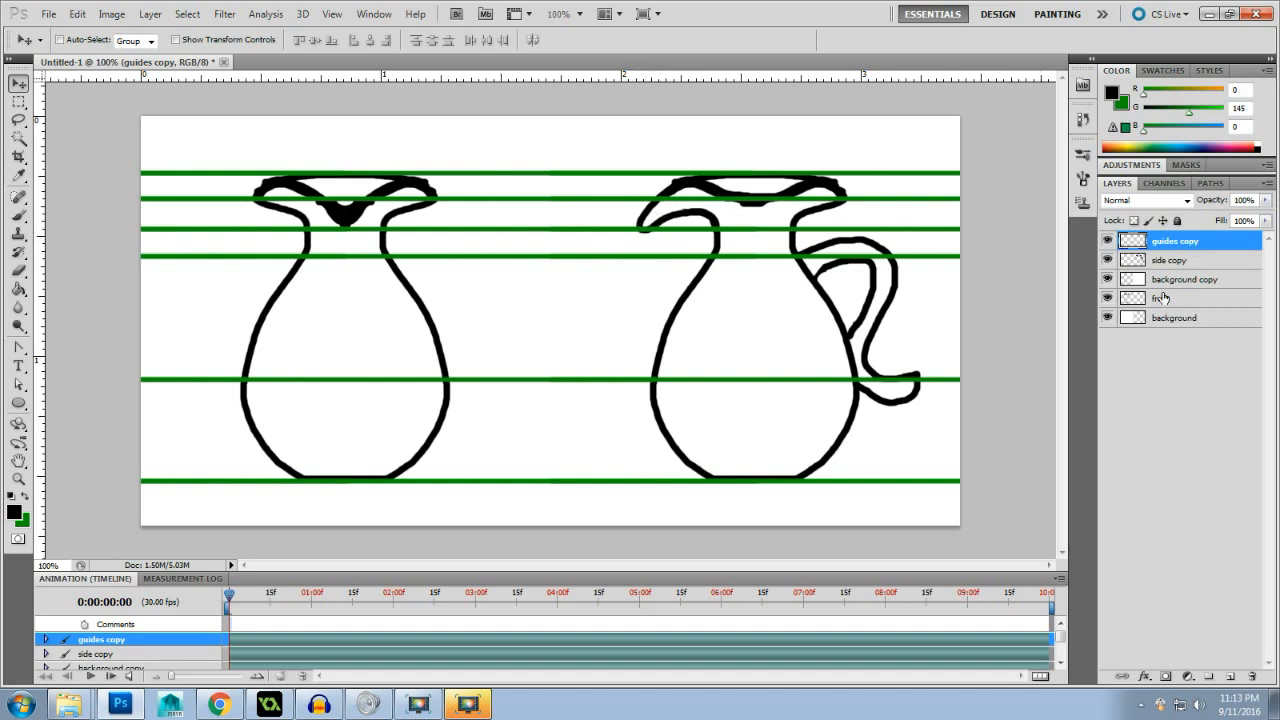
pyautogui.click(1203, 259)
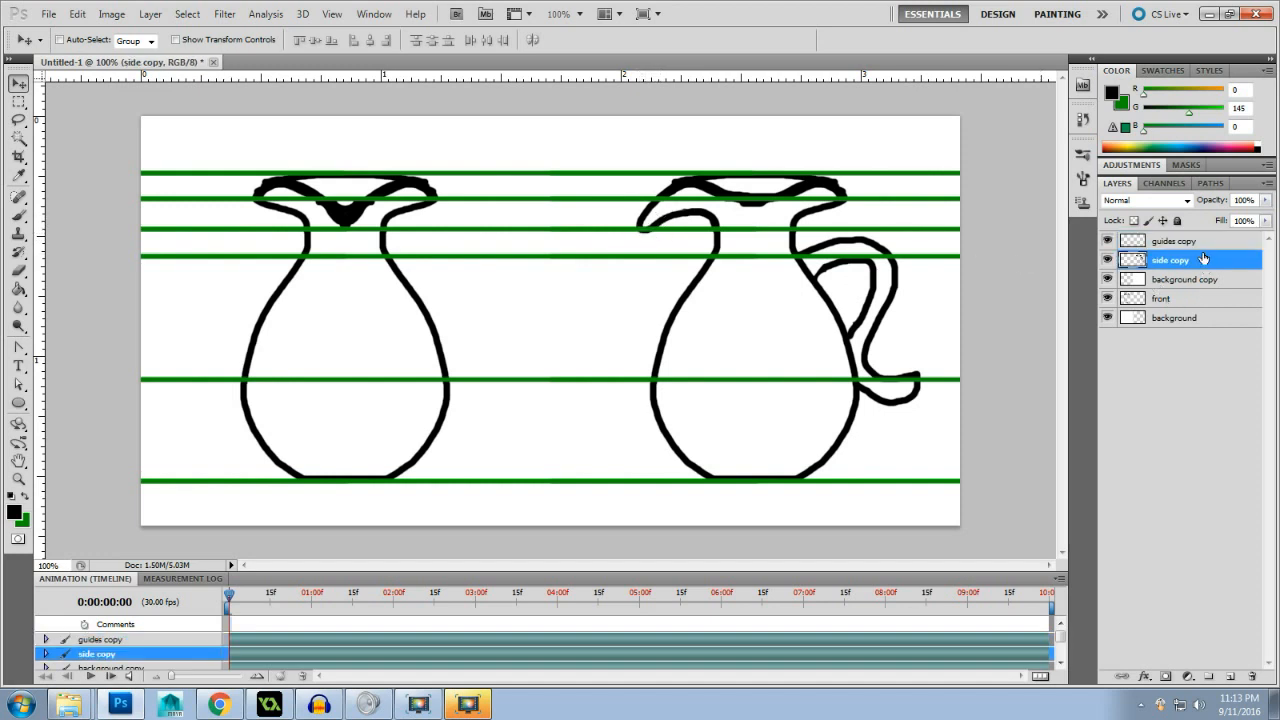
pyautogui.click(18, 270)
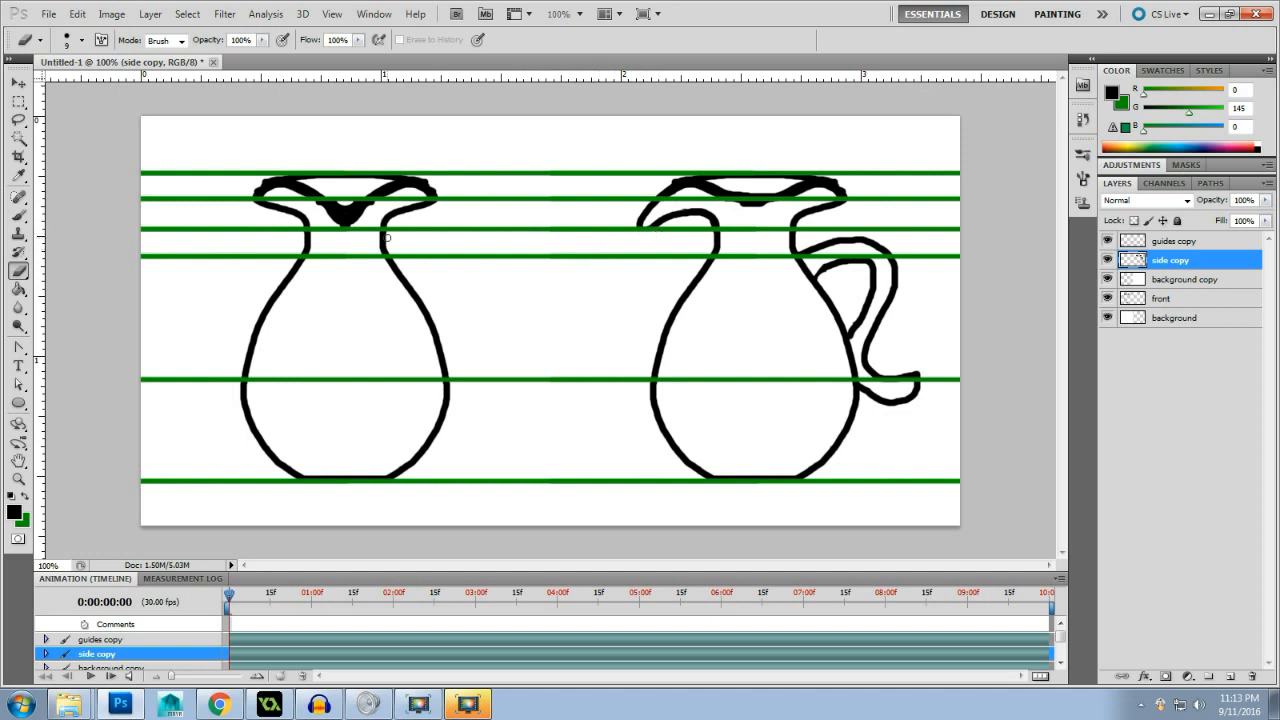
pyautogui.click(20, 216)
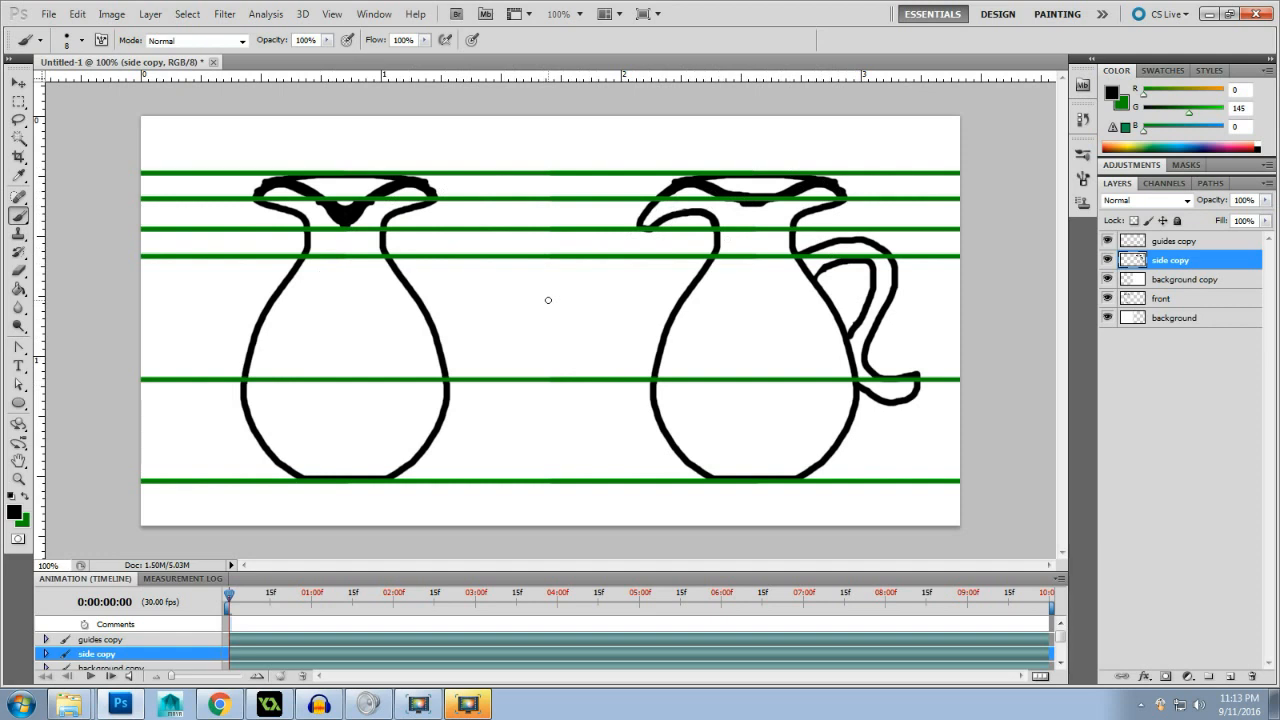
# - Try different blend modes on the merged guides layer, including Multiply, Screen and Soft Light, and return it to Normal
pyautogui.click(1228, 246)
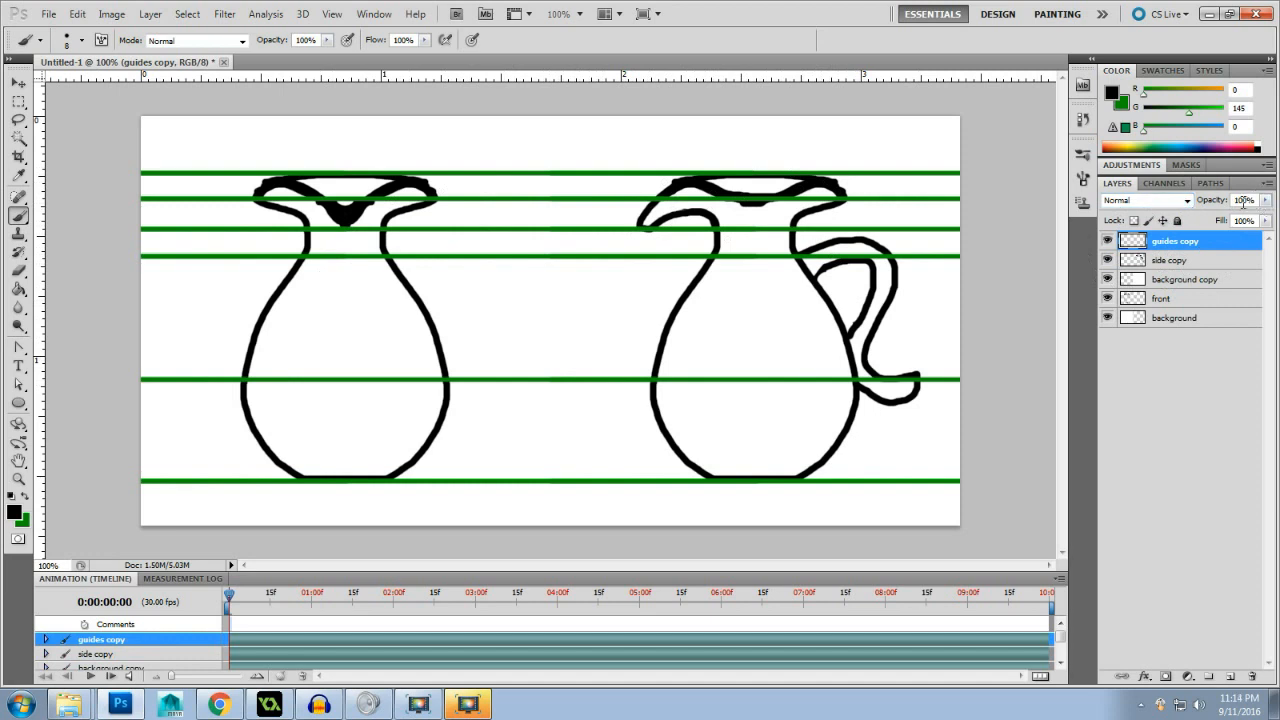
pyautogui.click(1186, 201)
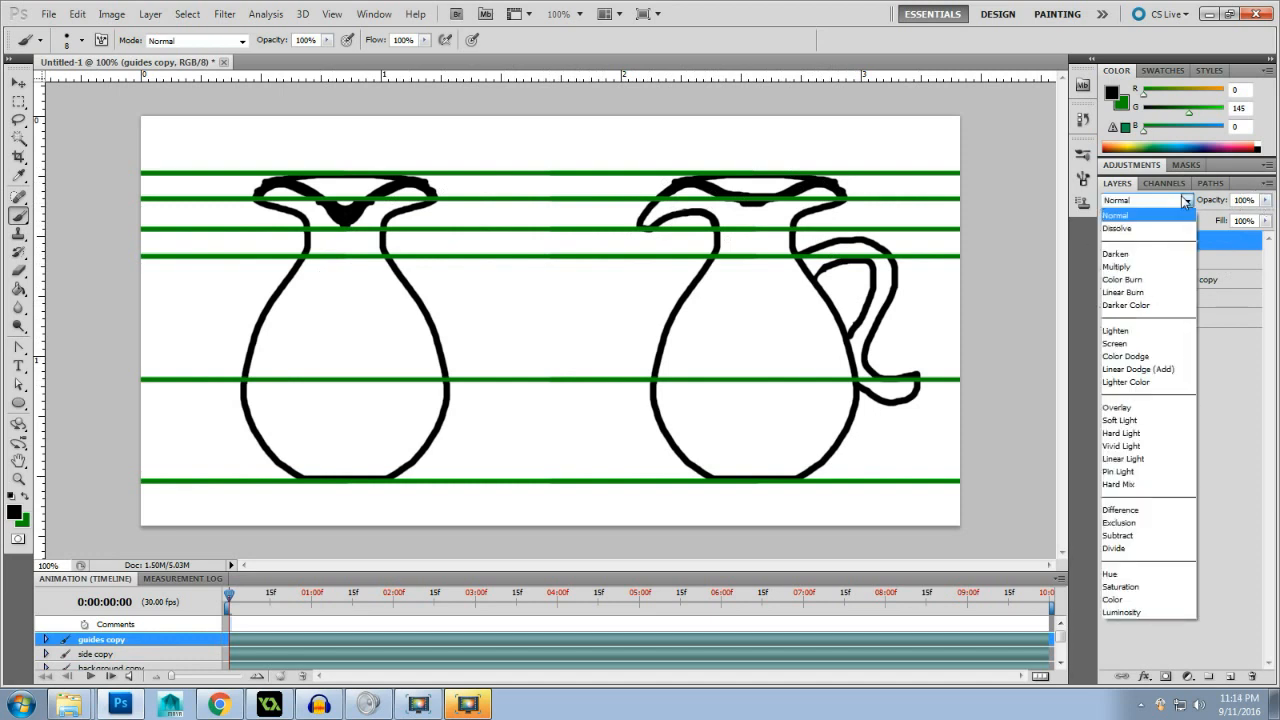
pyautogui.click(1186, 202)
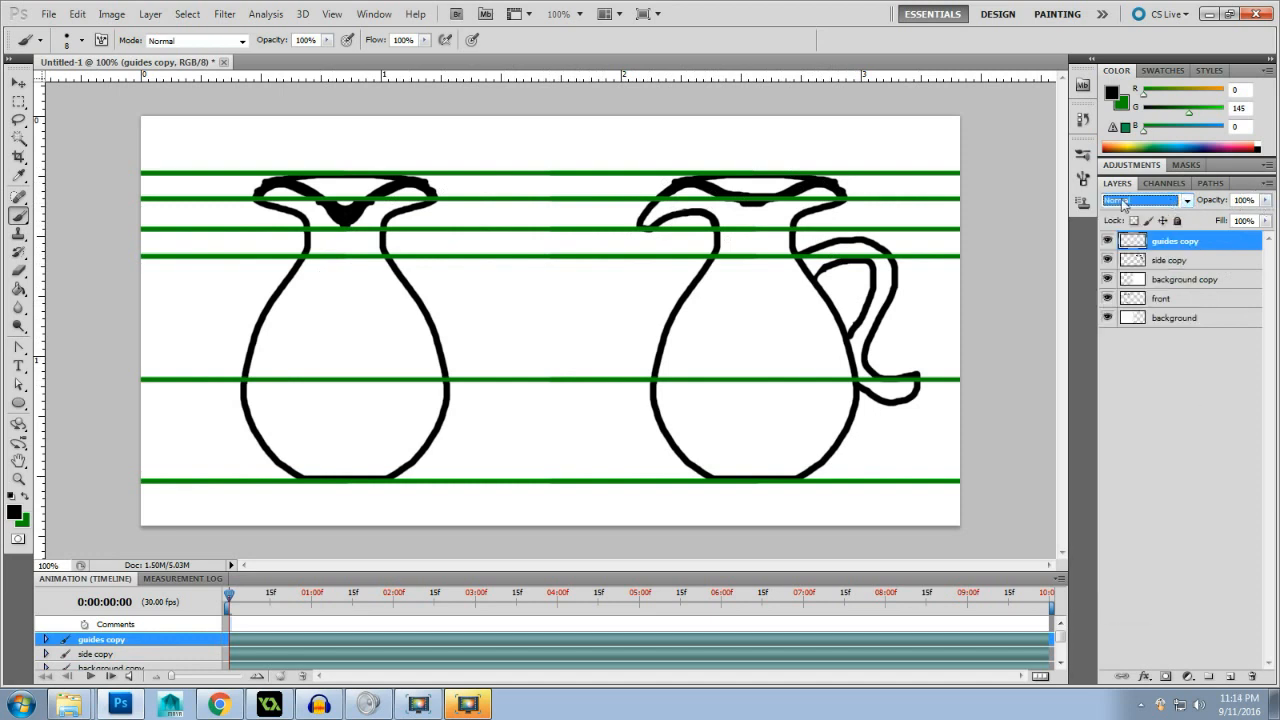
pyautogui.press('Down')
pyautogui.press('Down')
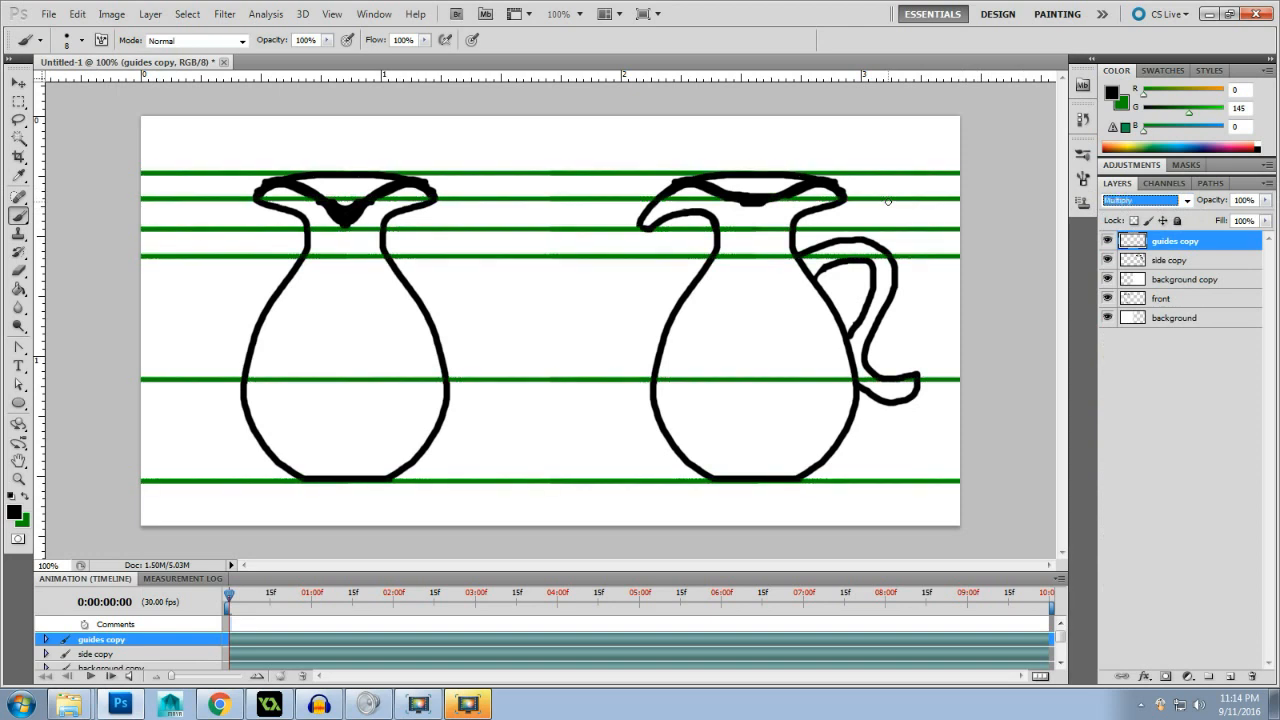
pyautogui.press('Down')
pyautogui.press('Down')
pyautogui.press('Up')
pyautogui.press('Up')
pyautogui.press('Up')
pyautogui.press('Down')
pyautogui.press('Down')
pyautogui.press('Down')
pyautogui.press('Down')
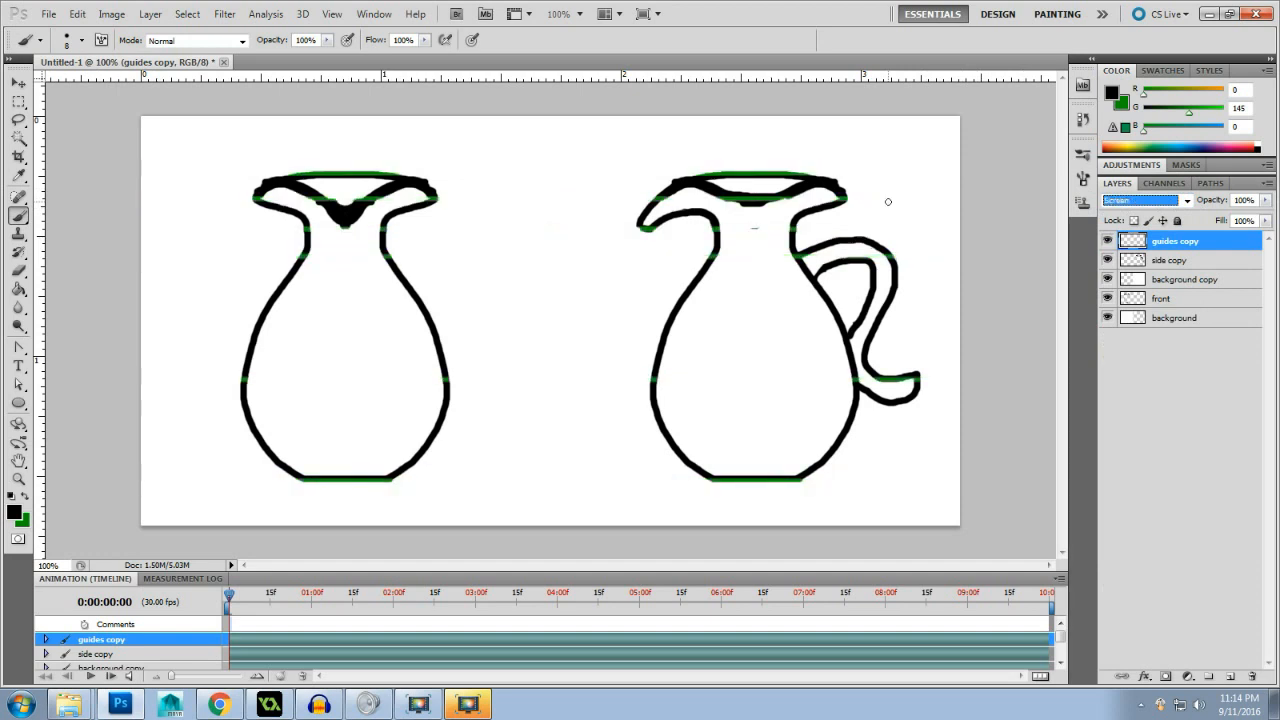
pyautogui.press('Down')
pyautogui.press('Down')
pyautogui.press('Down')
pyautogui.press('Down')
pyautogui.press('Down')
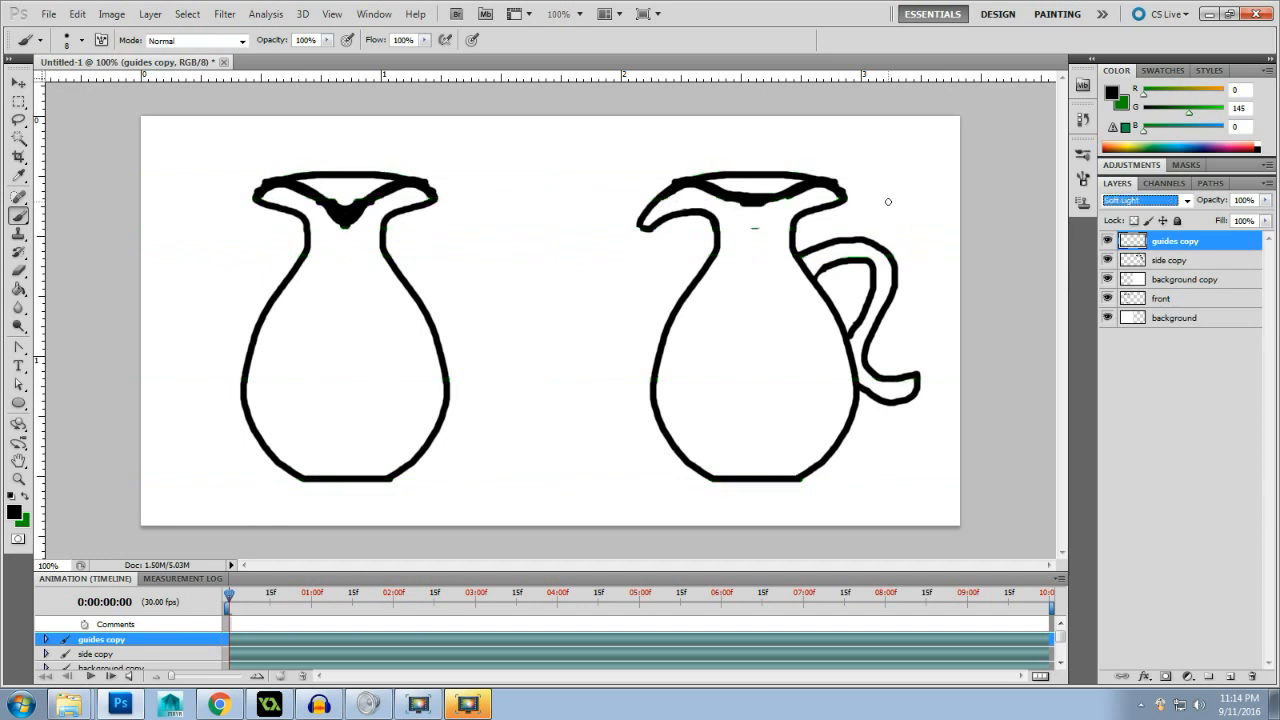
pyautogui.press('Up')
pyautogui.press('Up')
pyautogui.press('Up')
pyautogui.press('Up')
pyautogui.press('Up')
pyautogui.press('Up')
pyautogui.press('Up')
pyautogui.press('Up')
pyautogui.press('Up')
pyautogui.press('Up')
pyautogui.press('Up')
pyautogui.press('Up')
pyautogui.press('Up')
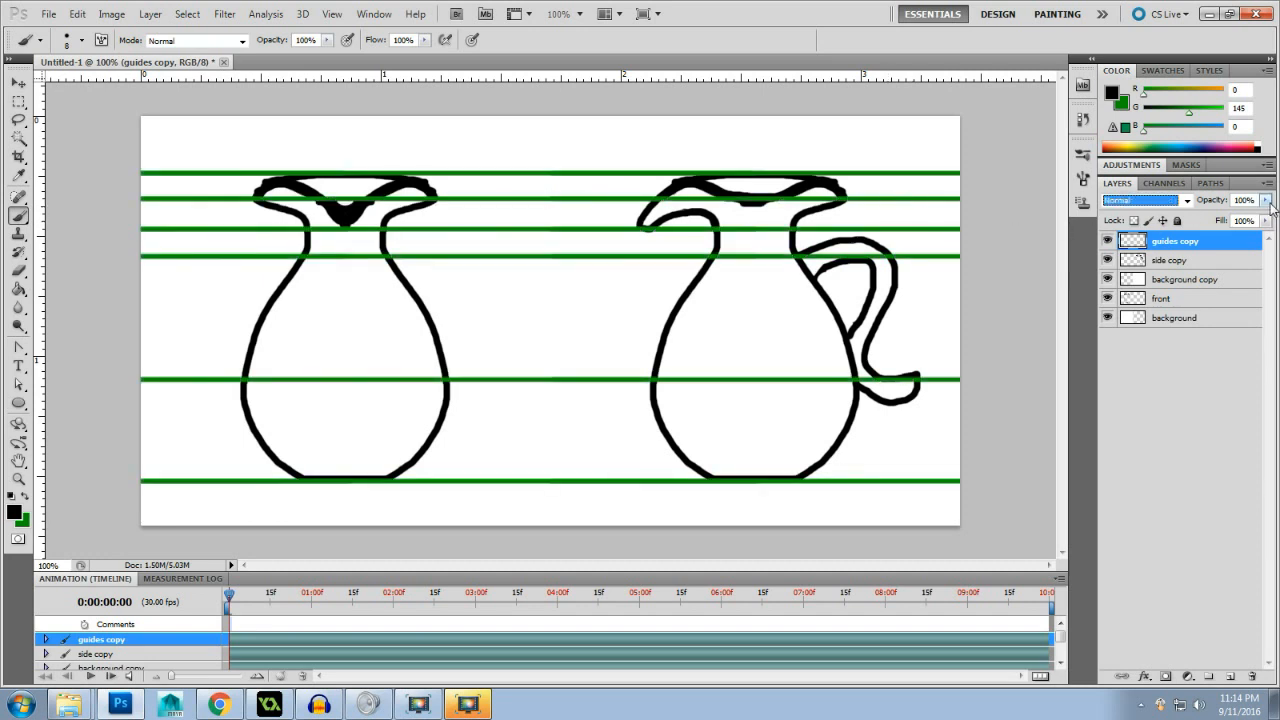
# - Set the opacity of the merged guides layer to 50 percent
pyautogui.press('Tab')
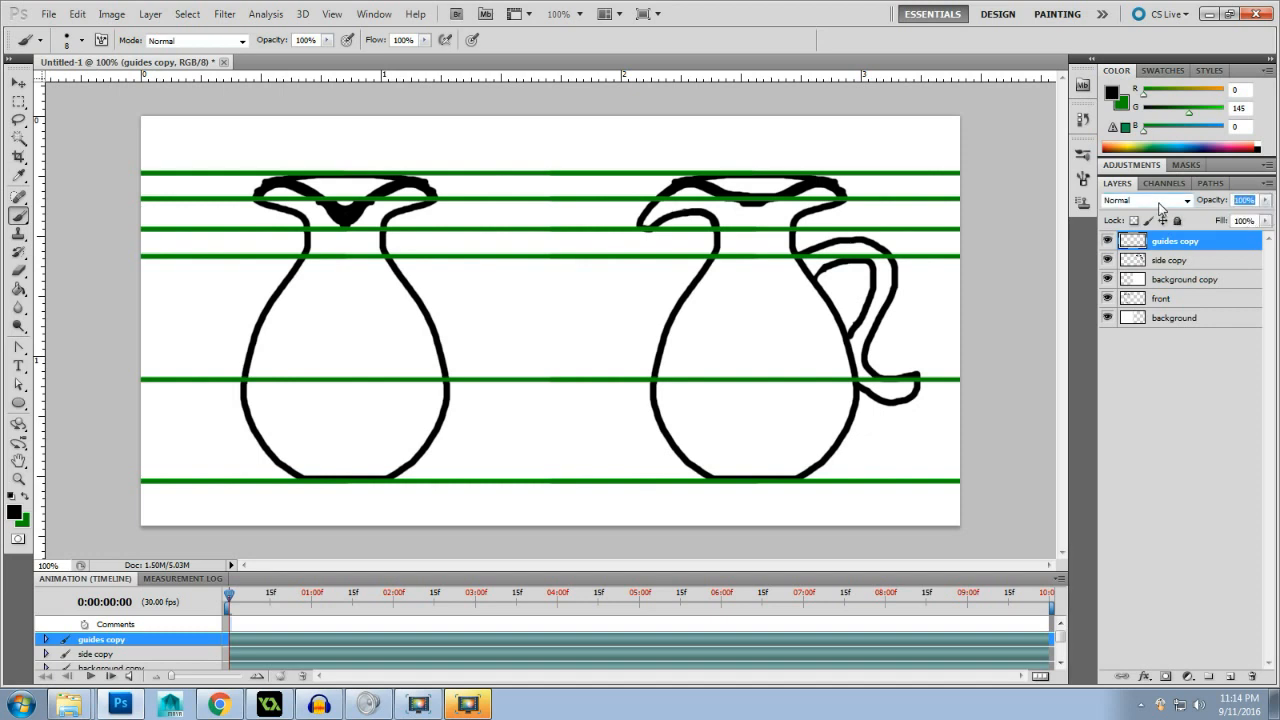
pyautogui.write('50')
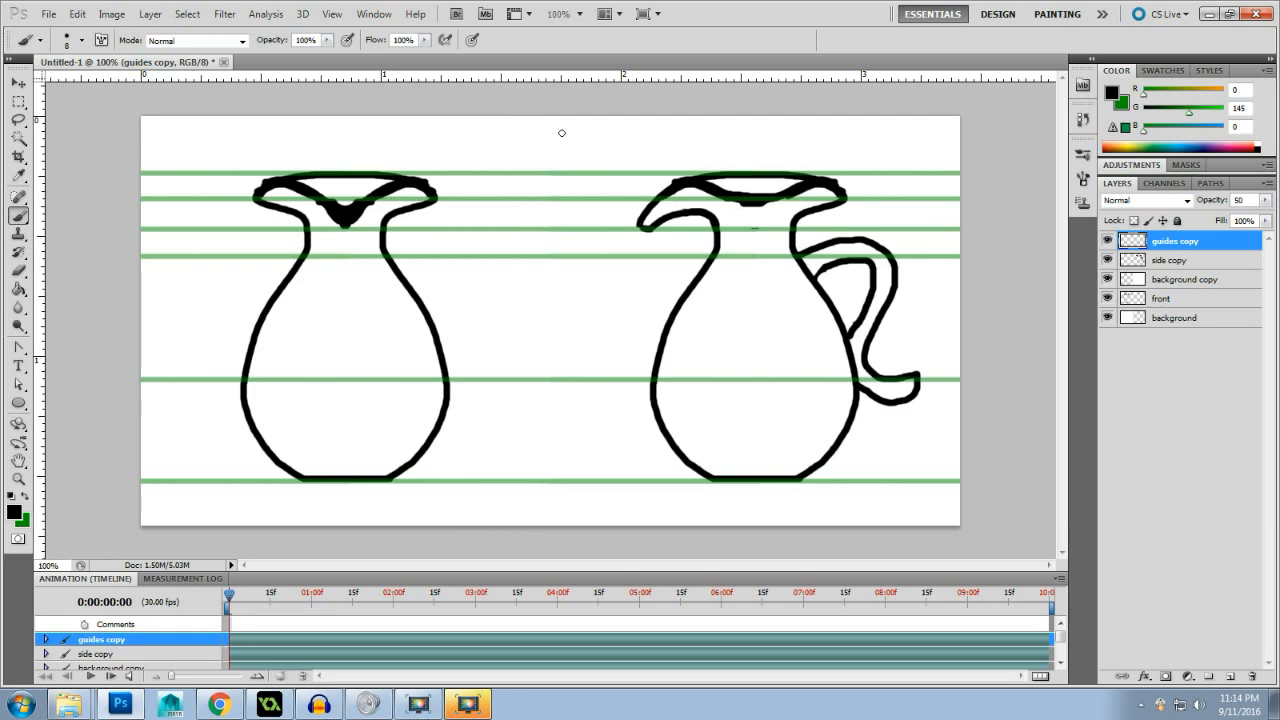
# - Launch Autodesk Maya 2011 64-bit and return to the vase drawing while it loads
pyautogui.click(21, 704)
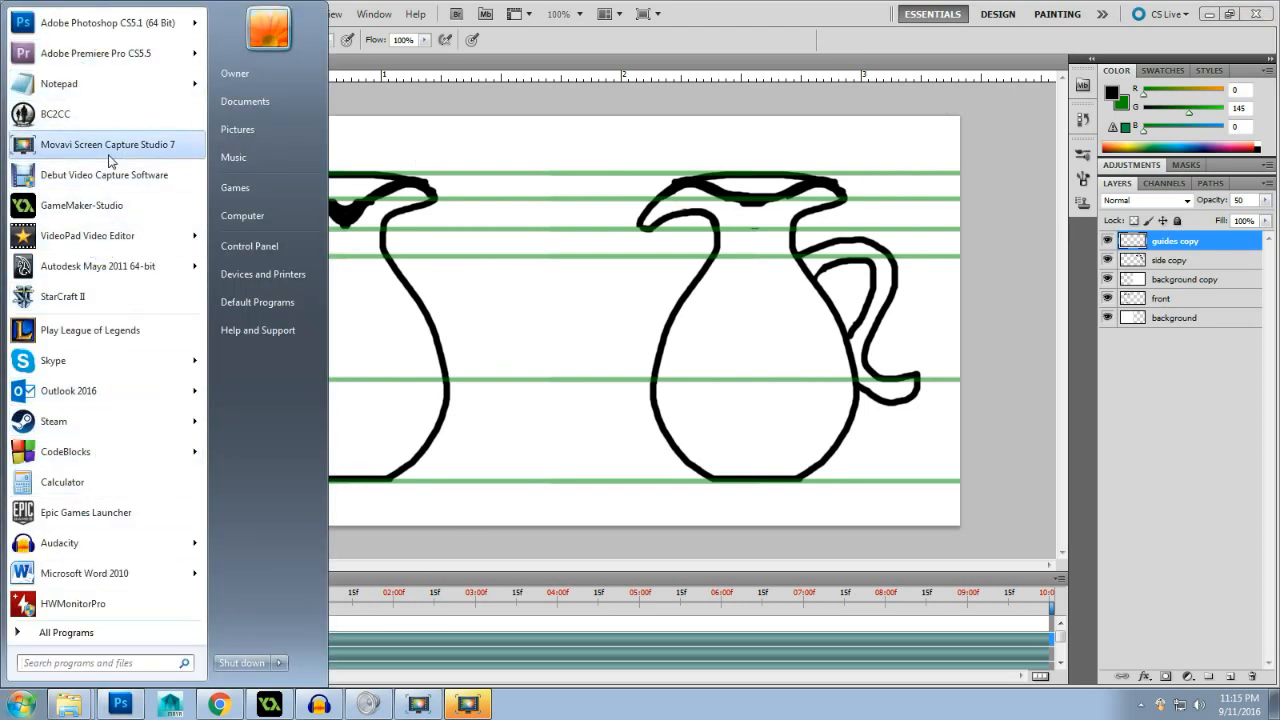
pyautogui.moveTo(83, 268)
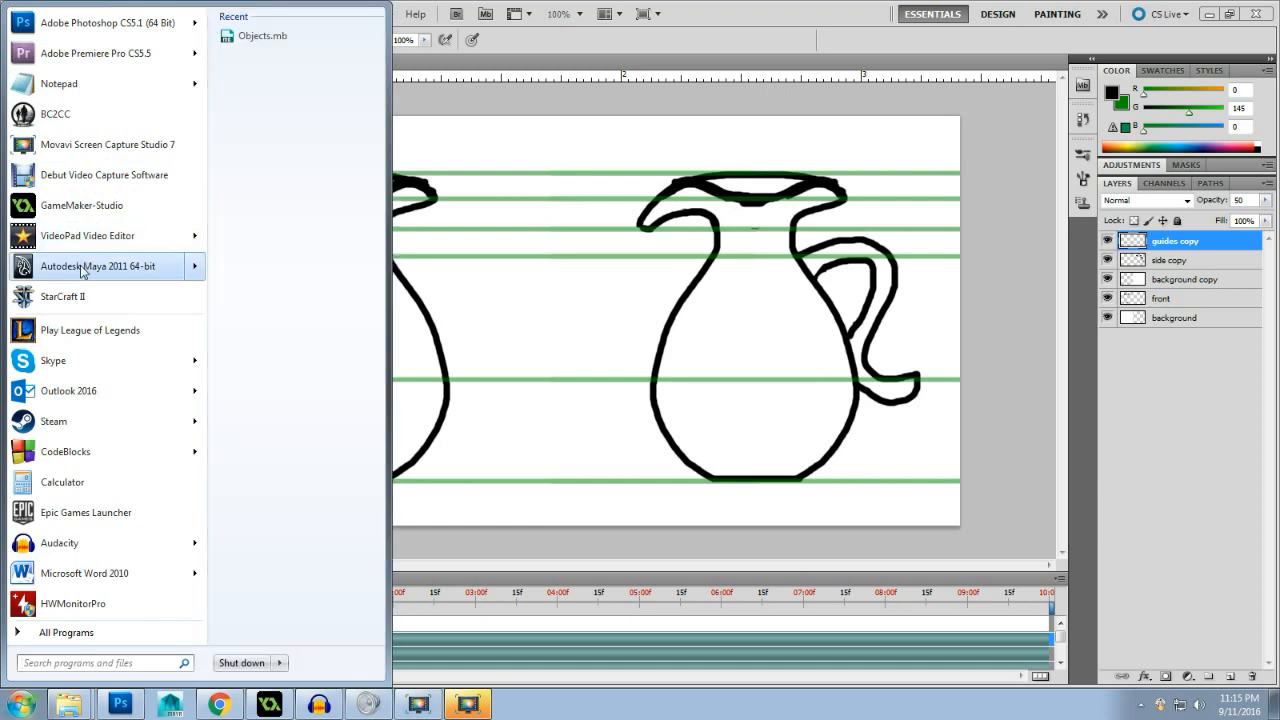
pyautogui.click(83, 268)
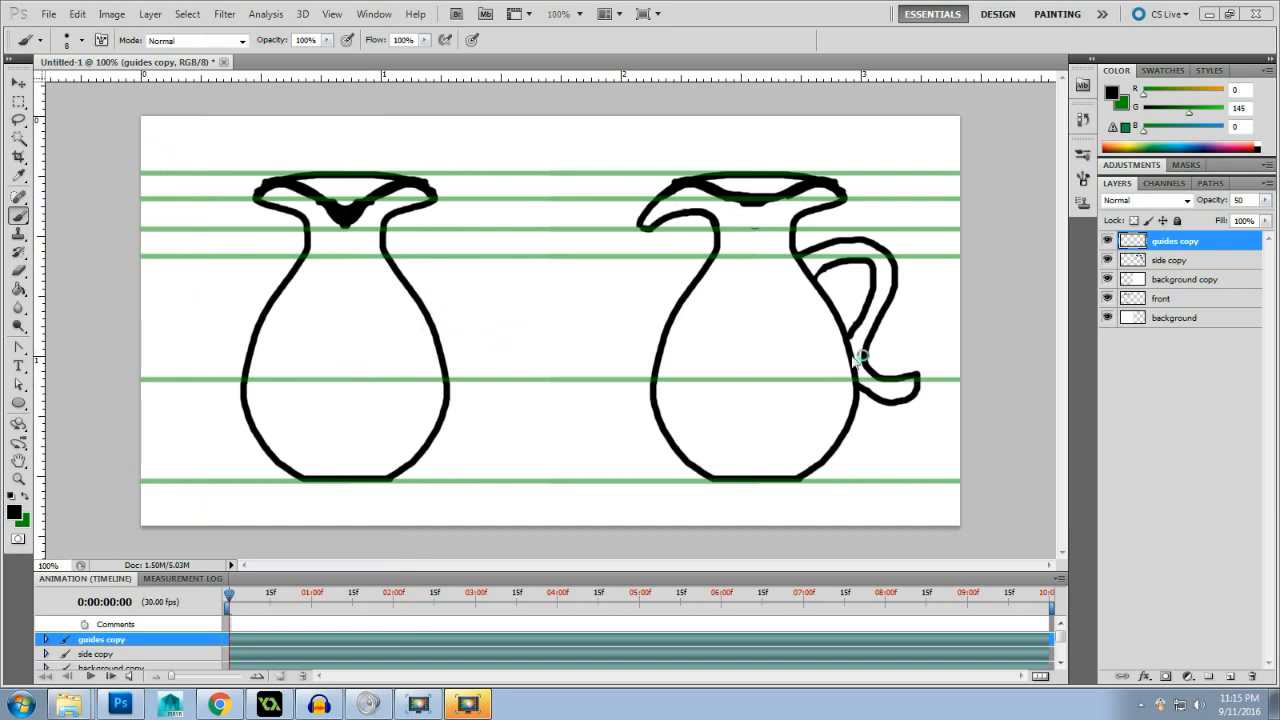
pyautogui.click(985, 316)
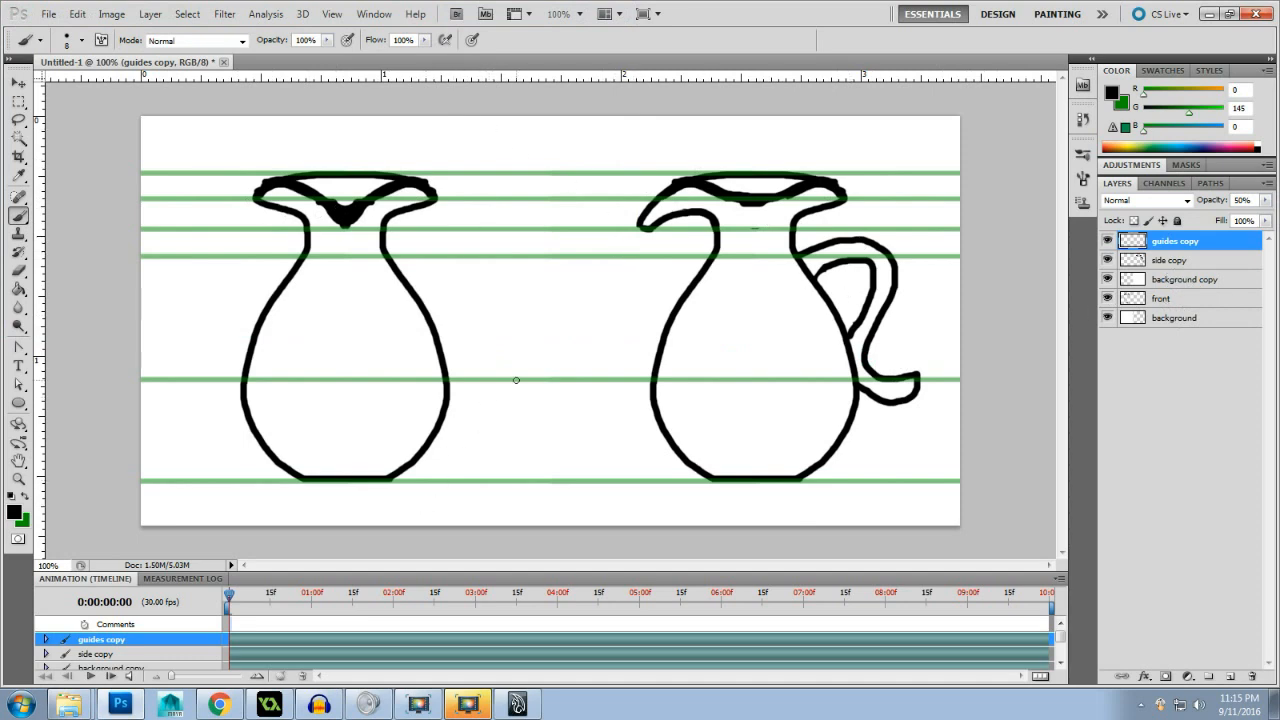
# - Place the background copy layer beneath the background layer and merge the two into one
pyautogui.moveTo(1200, 288); pyautogui.dragTo(1202, 320)
pyautogui.keyDown('shift'); pyautogui.click(1190, 302); pyautogui.keyUp('shift')
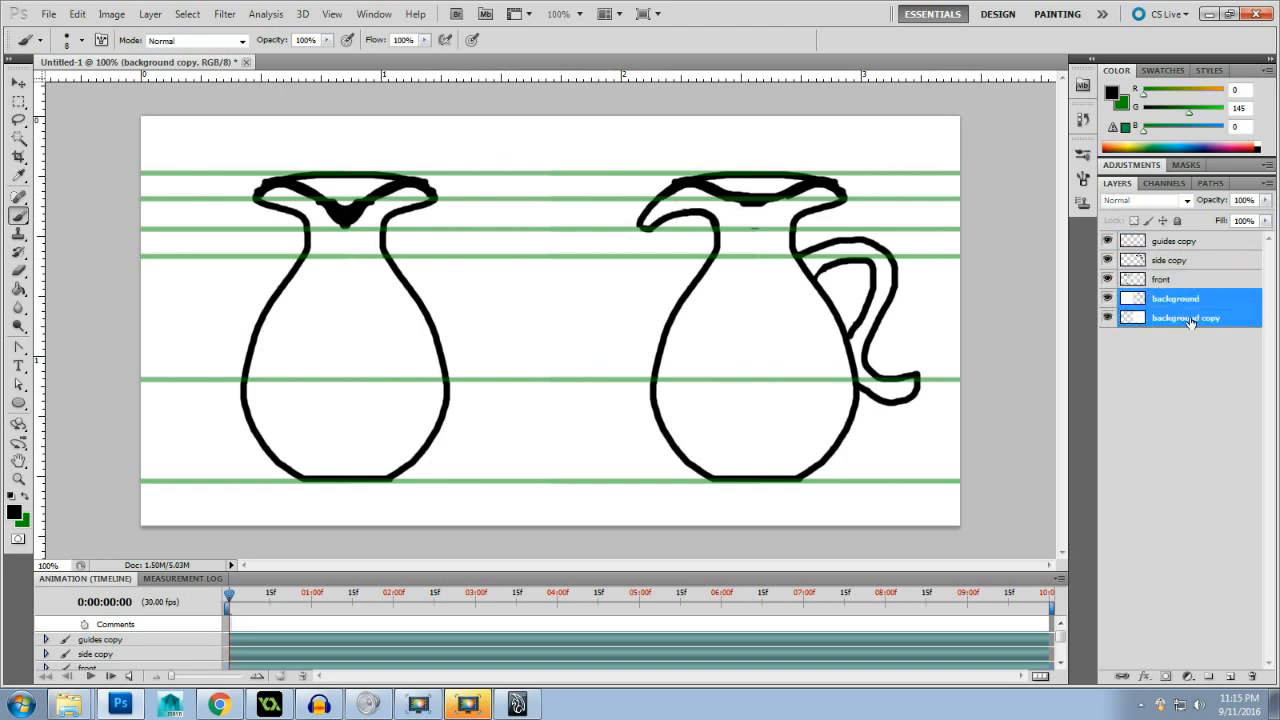
pyautogui.rightClick(1200, 328)
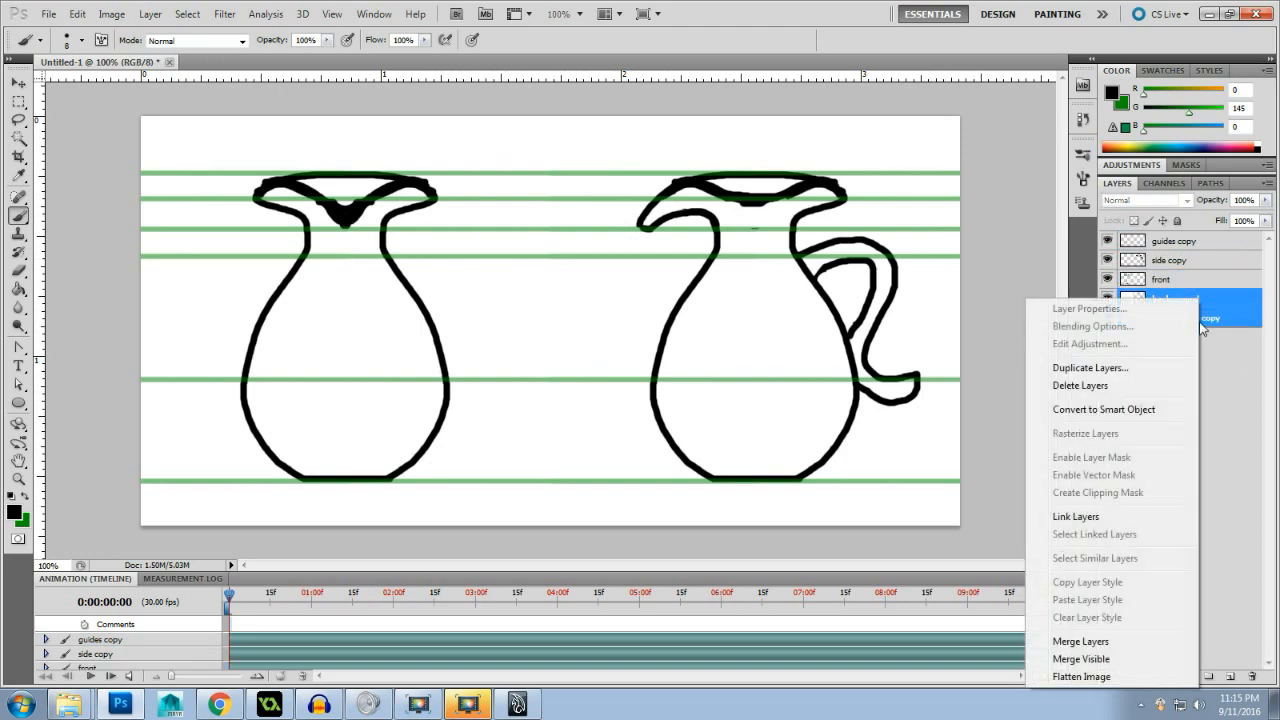
pyautogui.click(1085, 641)
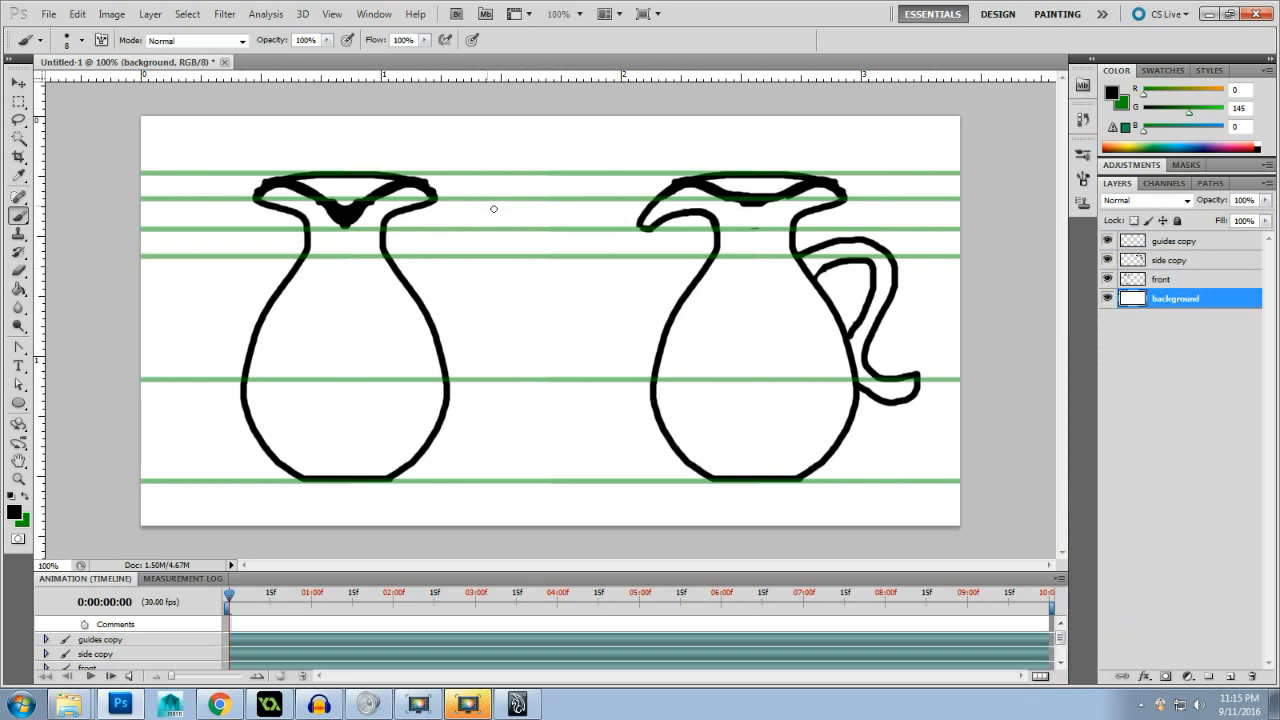
# - Set the foreground color to medium grey 7d7d7d and fill the merged background layer with the Paint Bucket
pyautogui.click(1111, 93)
pyautogui.click(1111, 93)
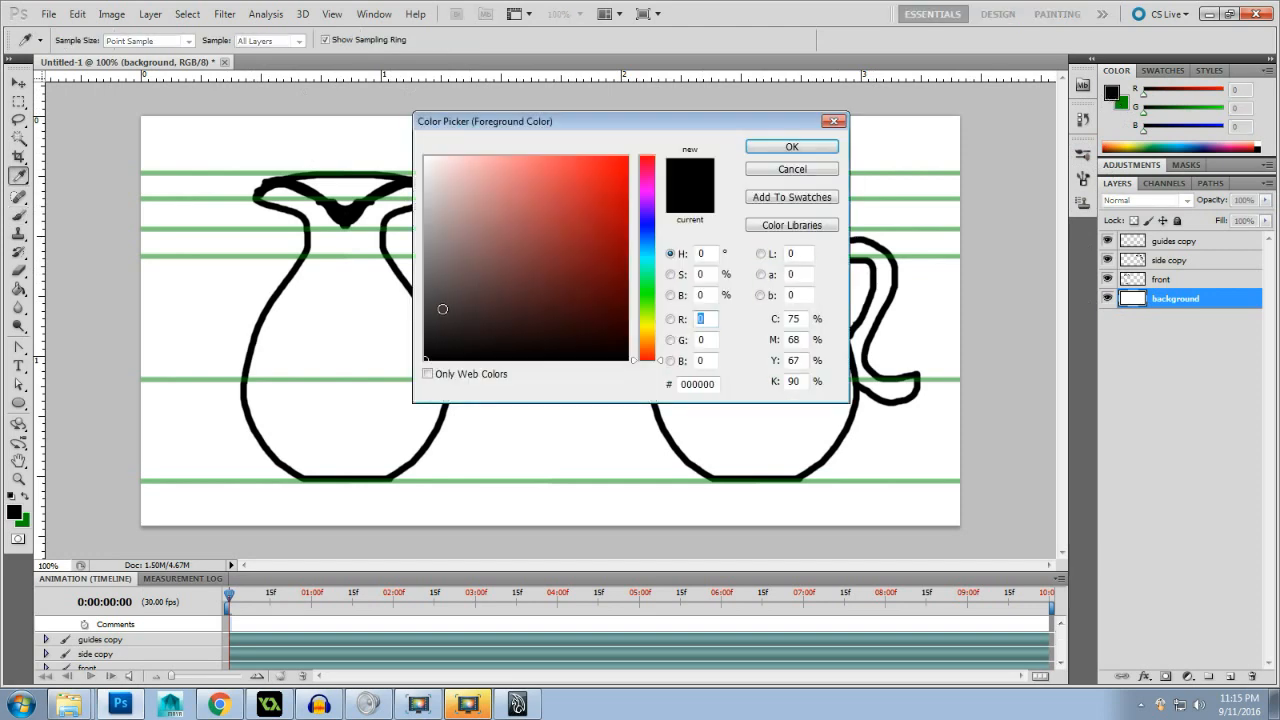
pyautogui.moveTo(434, 276); pyautogui.dragTo(339, 260)
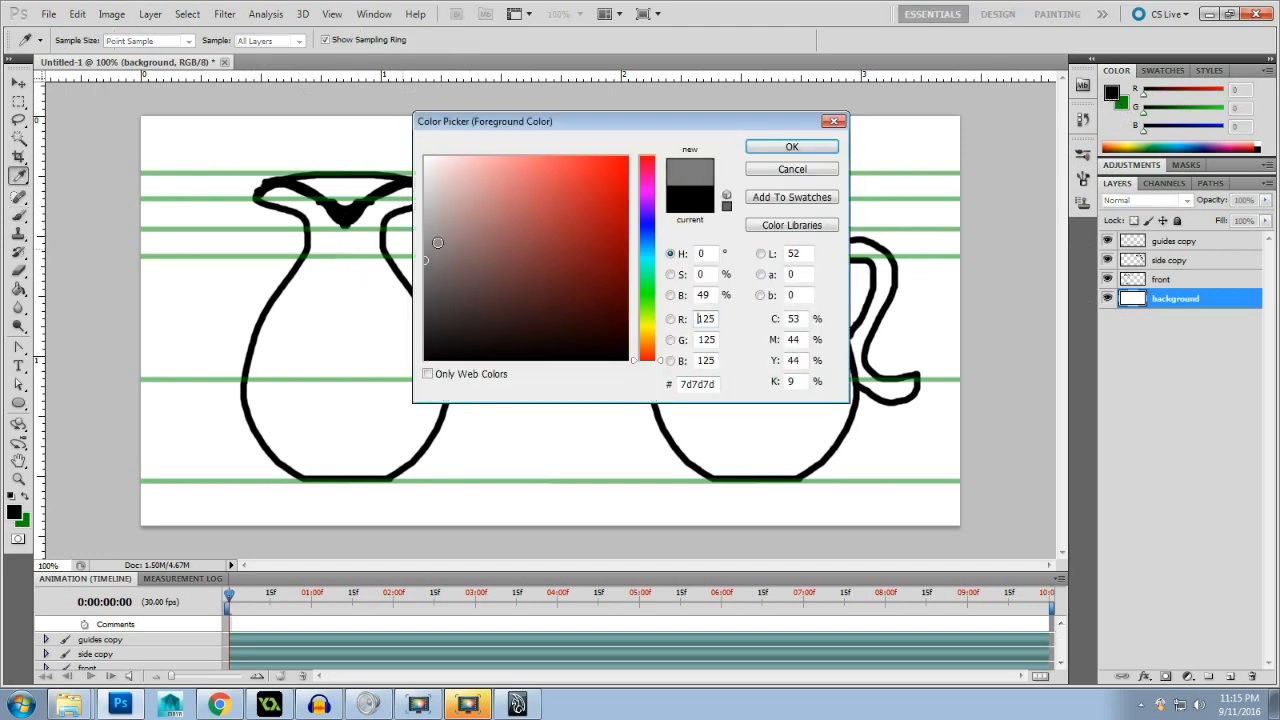
pyautogui.click(791, 147)
pyautogui.press('b')
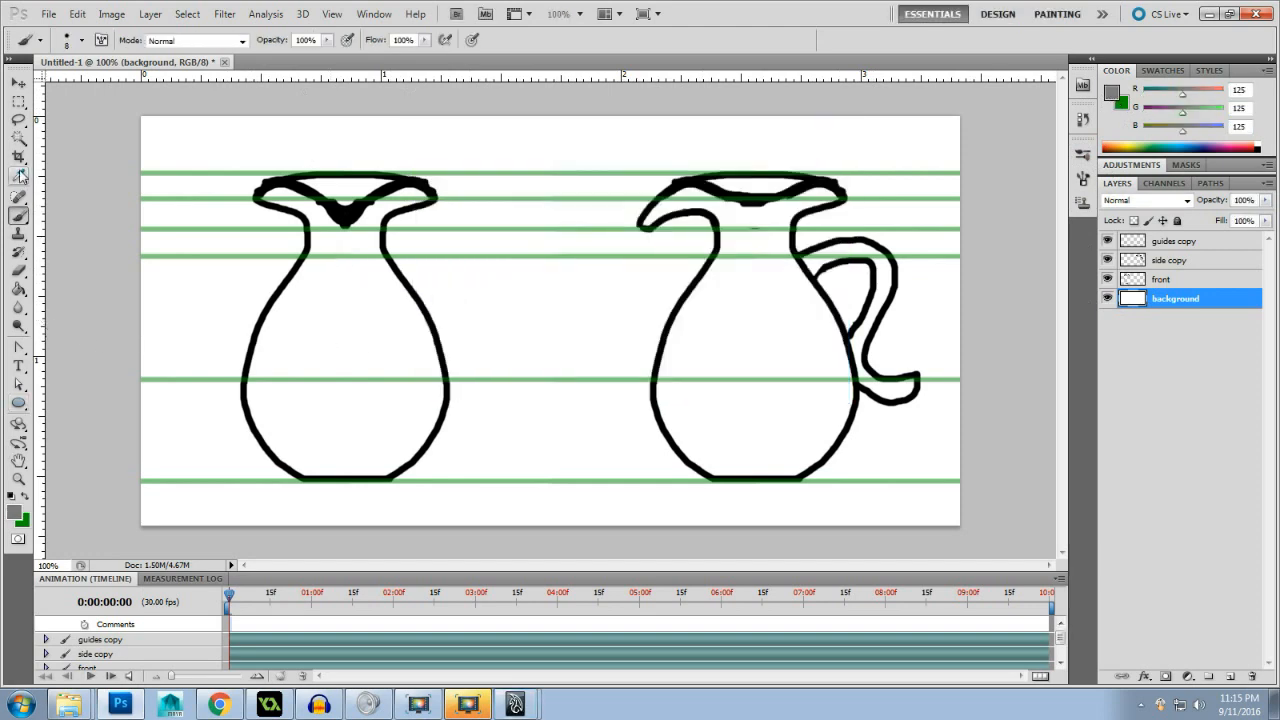
pyautogui.click(18, 289)
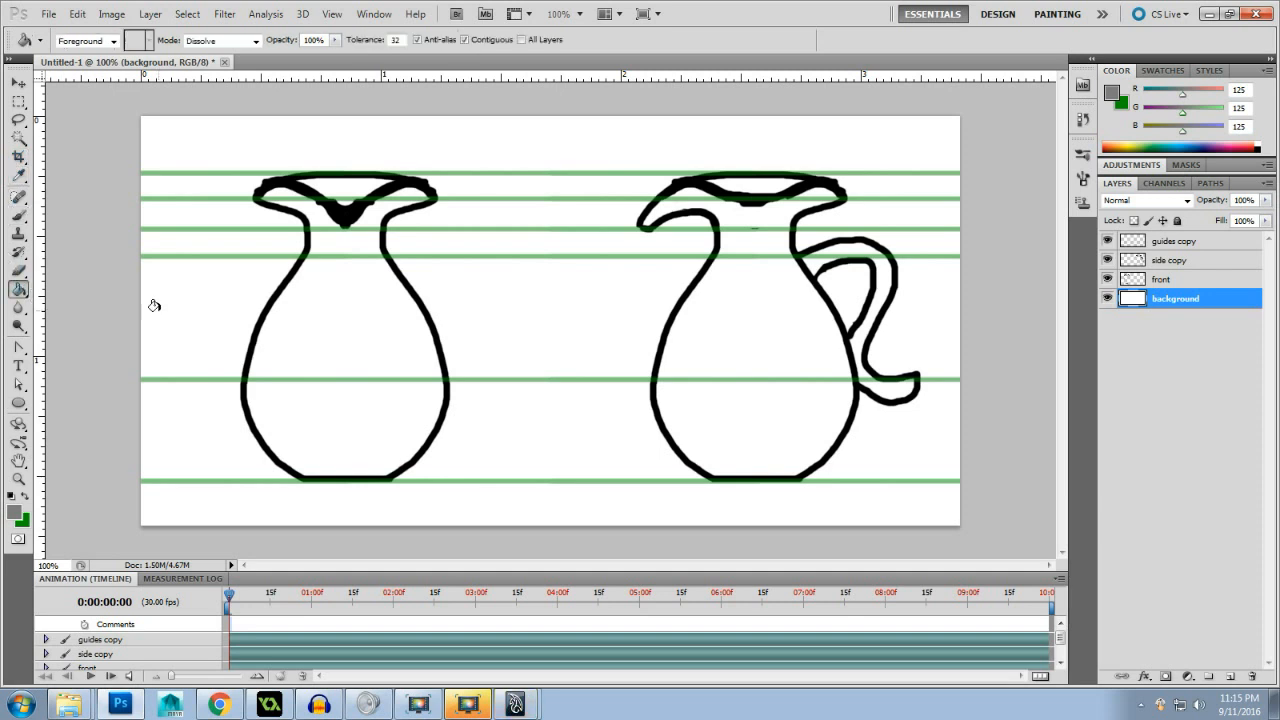
pyautogui.click(154, 305)
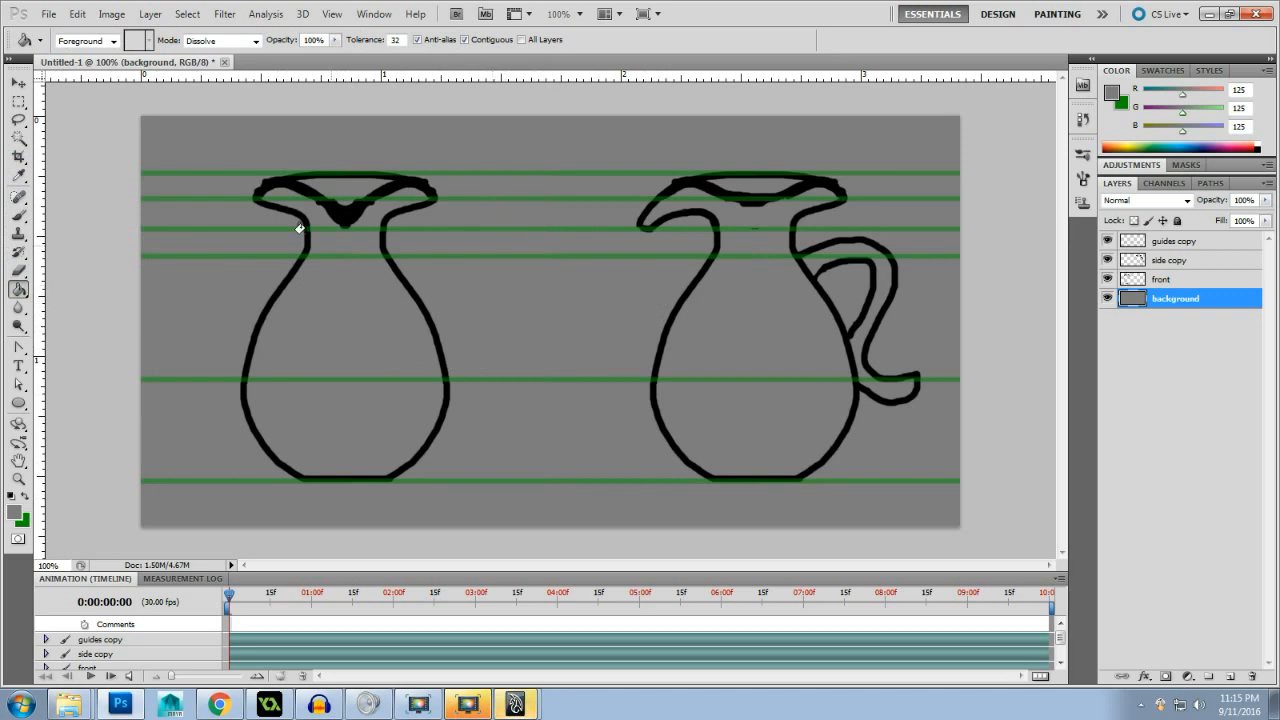
# - Save the drawing as Vase_Model2.psd in the Reference Images folder with Maximize Compatibility on
pyautogui.click(49, 15)
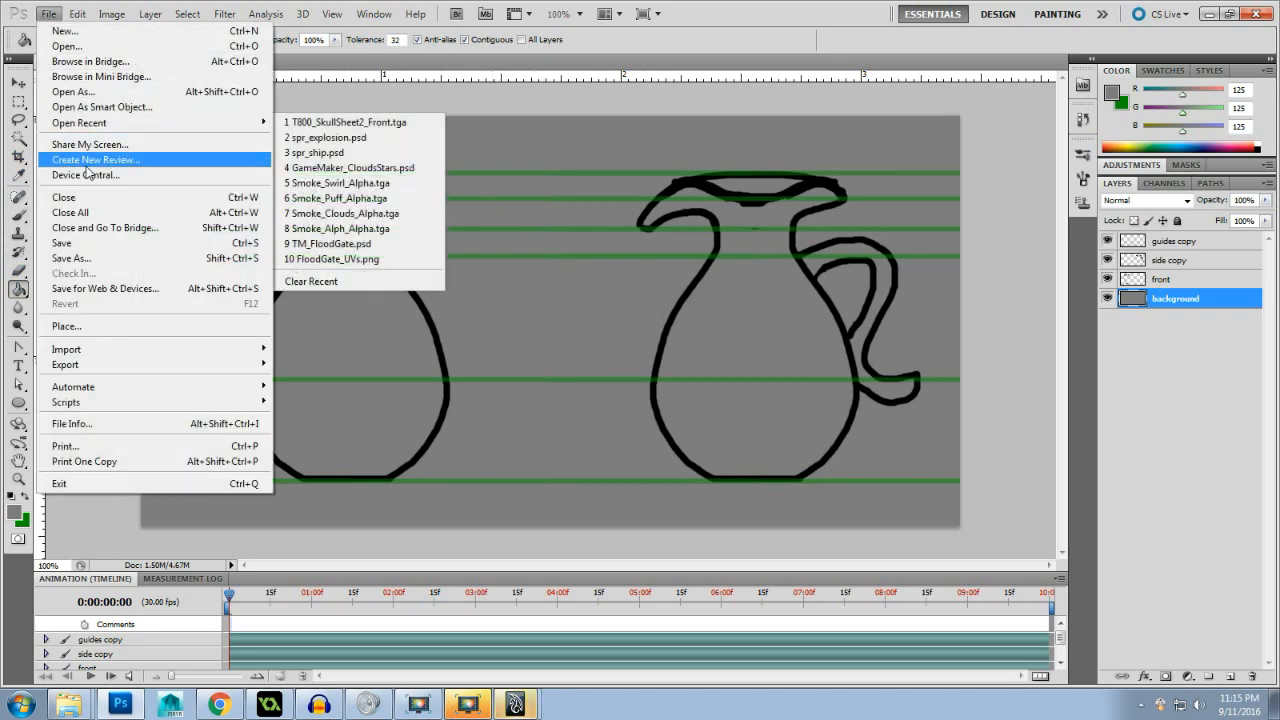
pyautogui.click(73, 258)
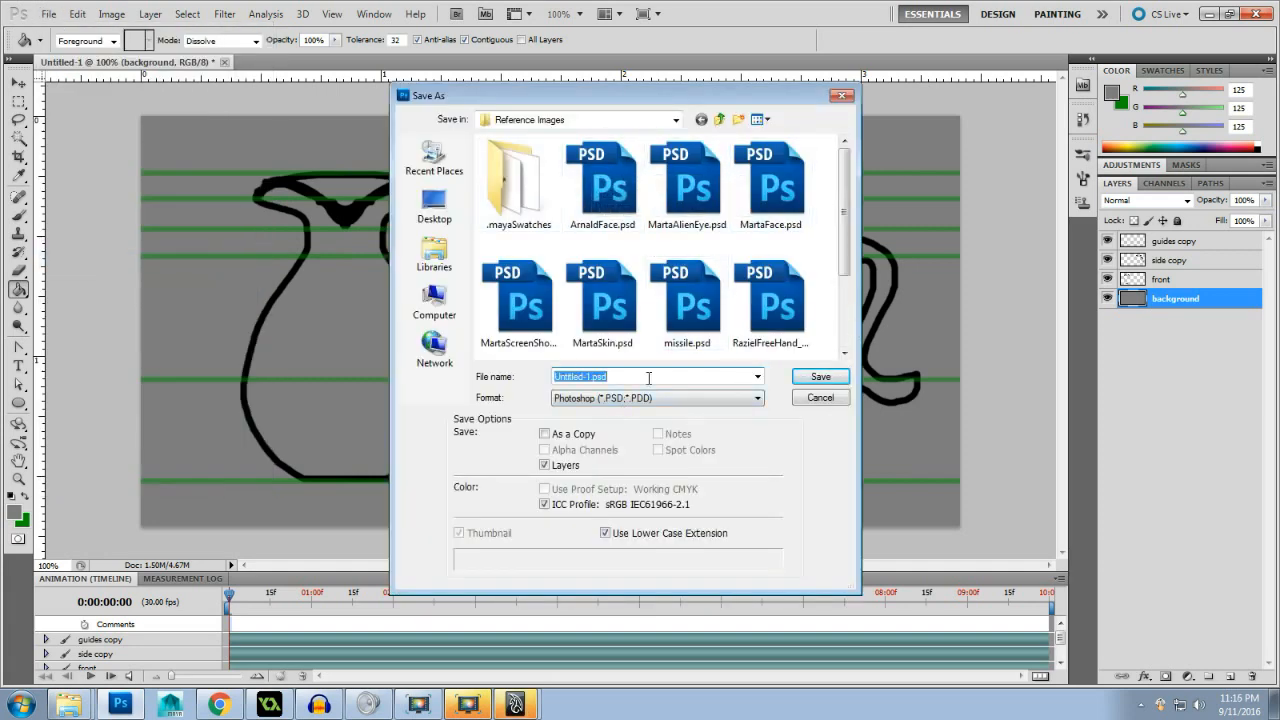
pyautogui.write('Vase_Model2')
pyautogui.click(819, 376)
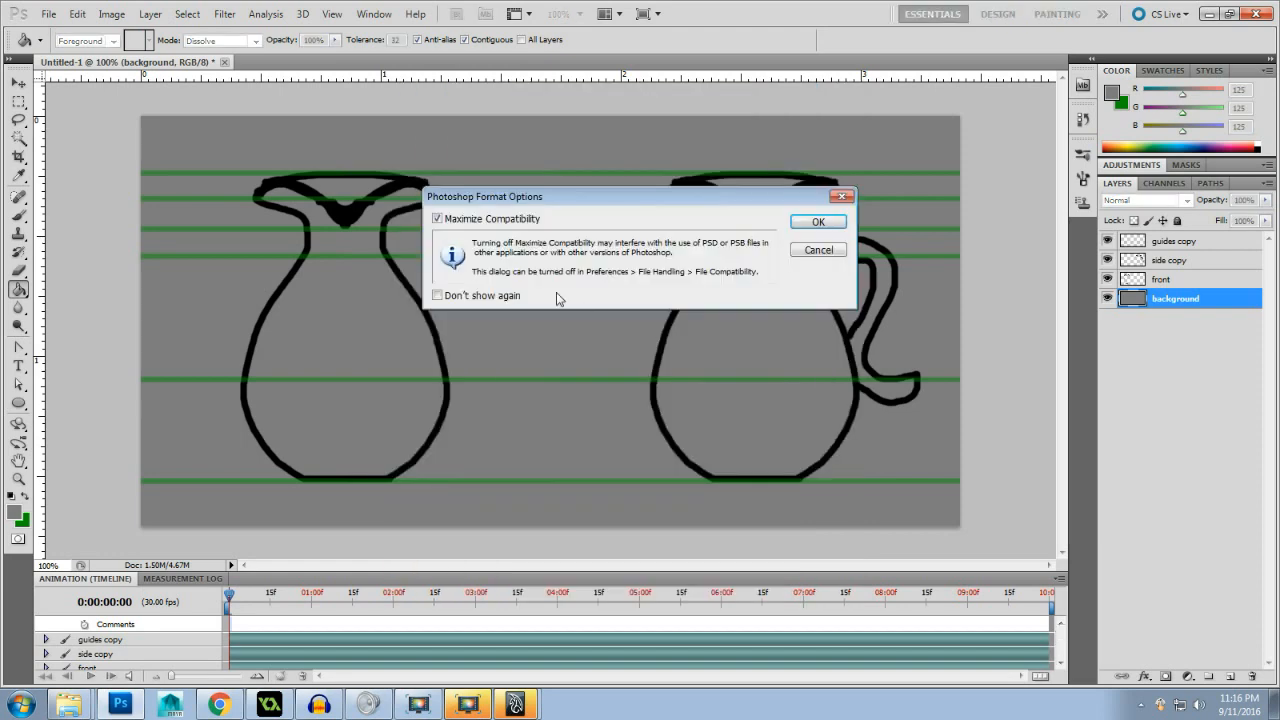
pyautogui.click(819, 222)
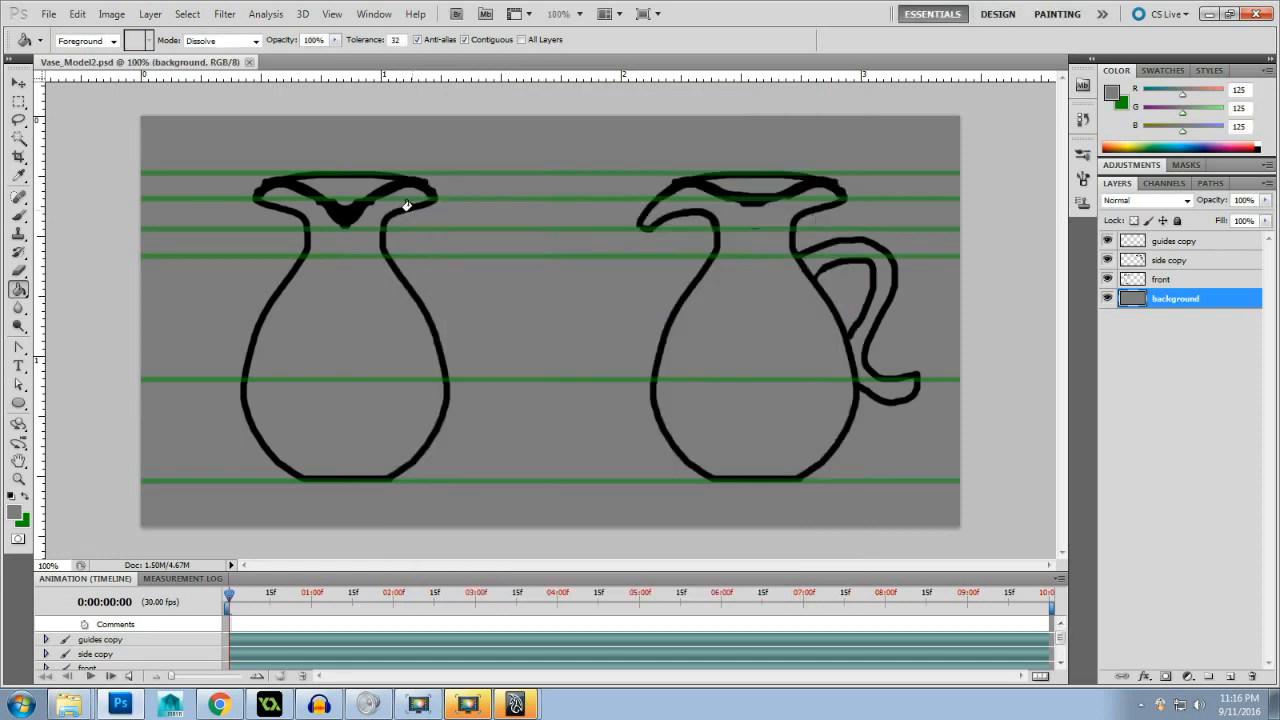
# - Save a Targa copy as Vase_Model2.tga in the Reference Images folder at 24 bits/pixel
pyautogui.click(48, 14)
pyautogui.click(240, 259)
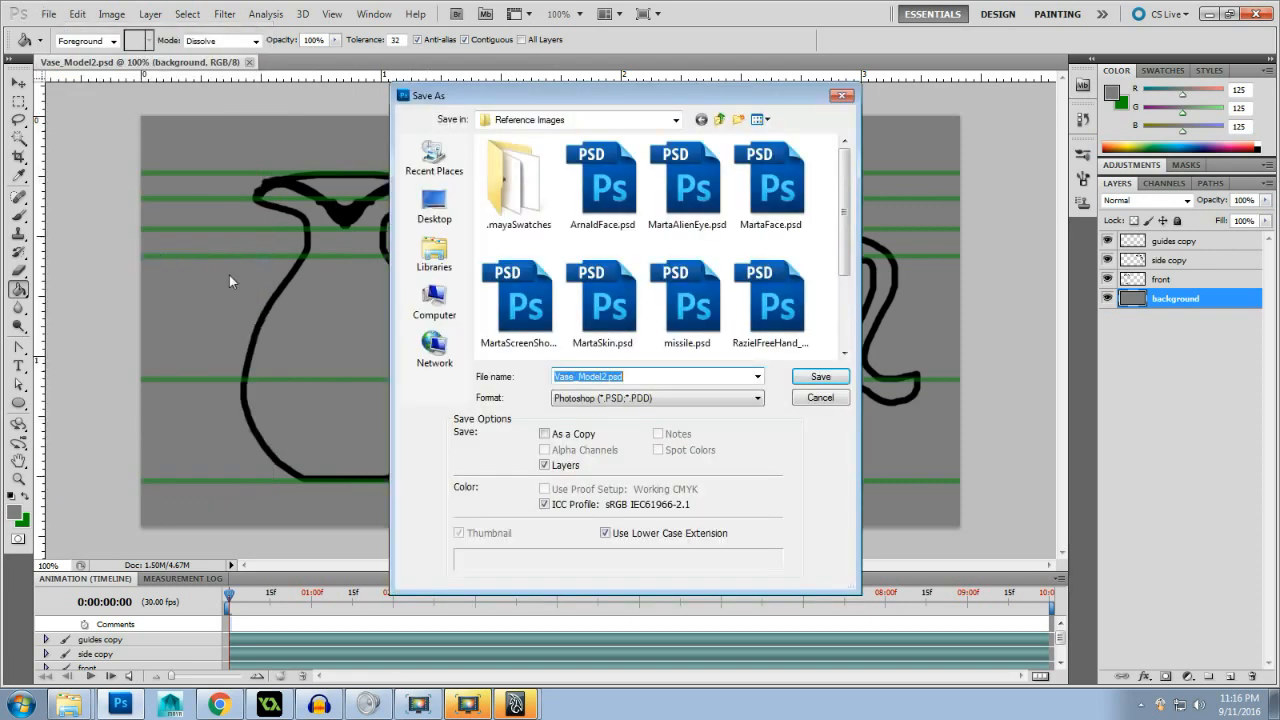
pyautogui.click(677, 400)
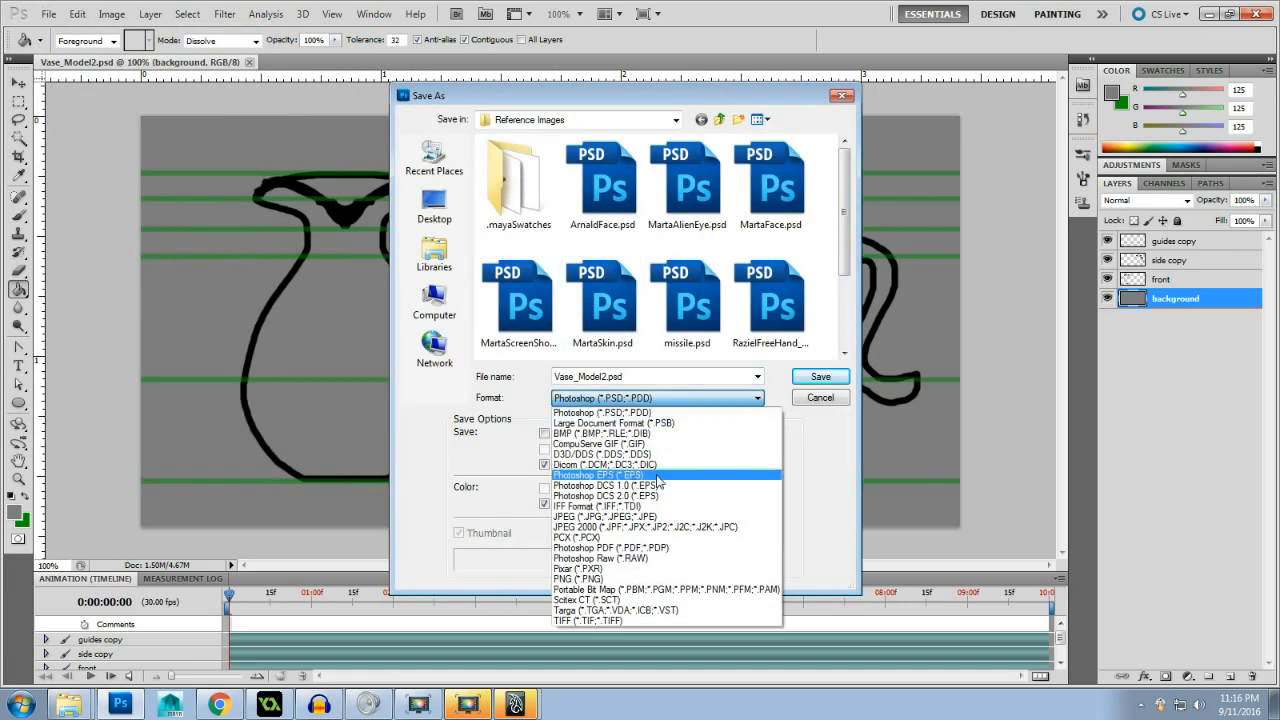
pyautogui.click(622, 610)
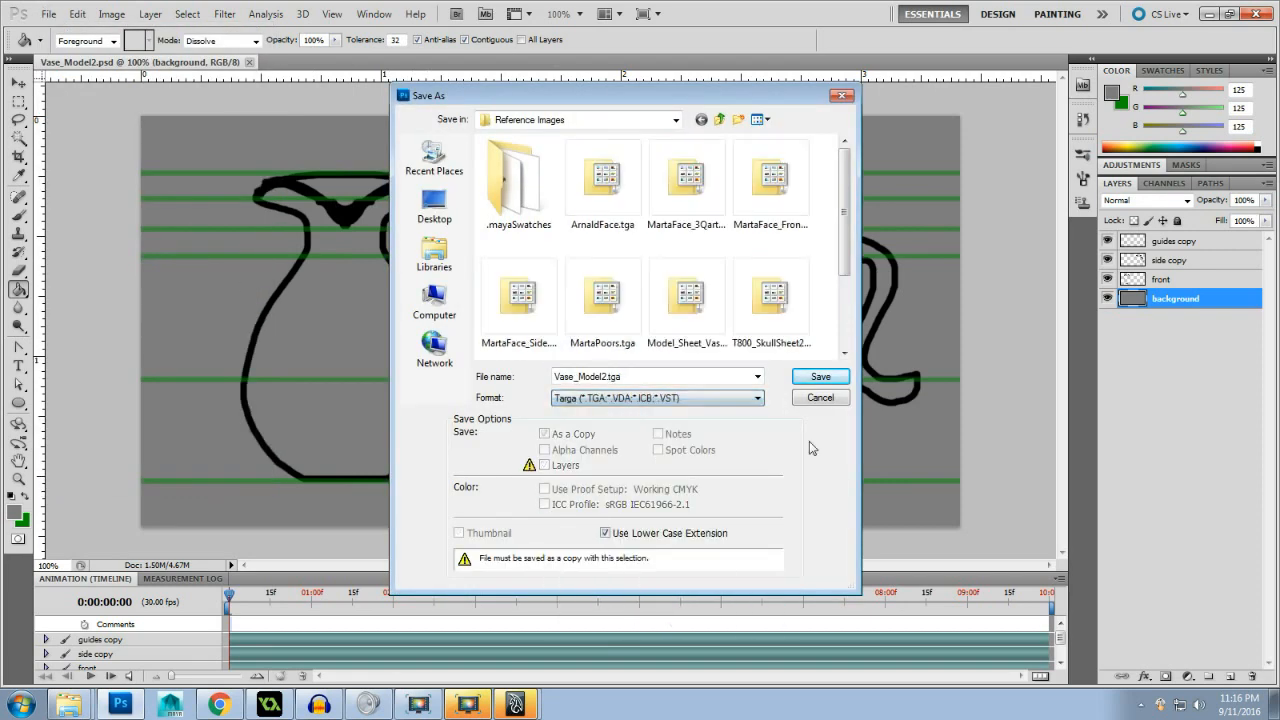
pyautogui.press('Return')
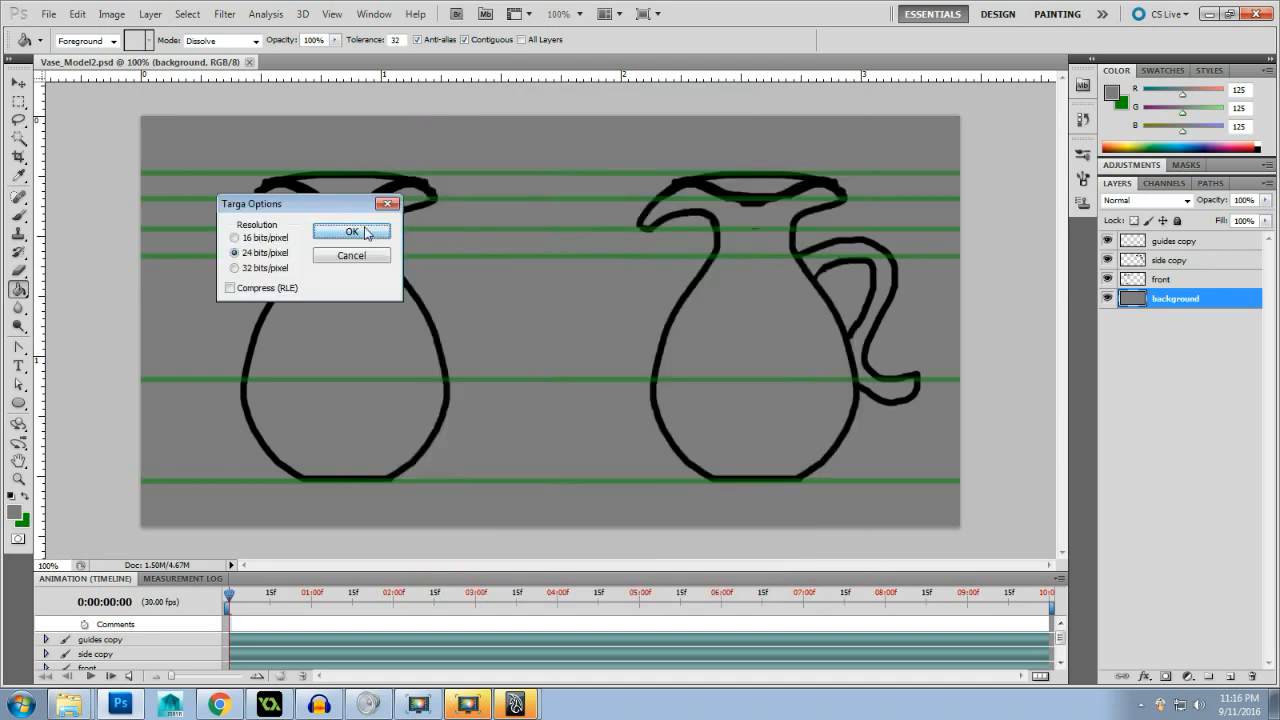
pyautogui.click(352, 232)
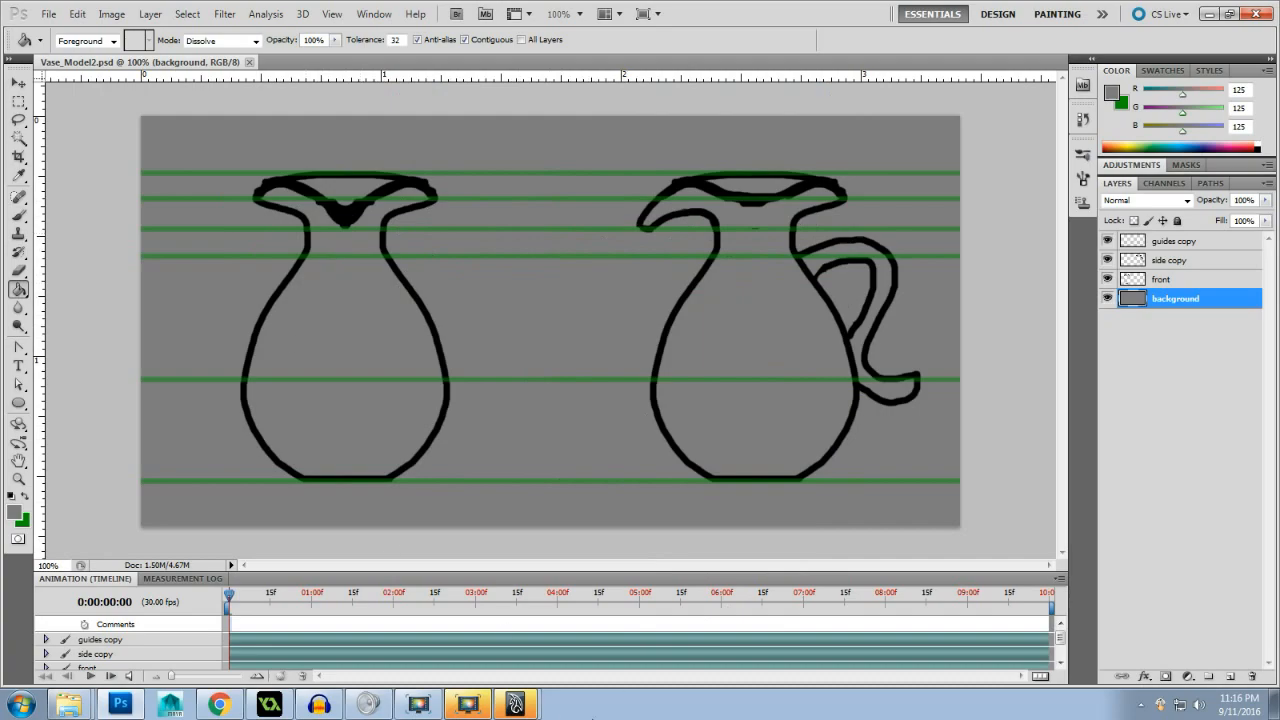
# - Switch to Maya and create a polygon plane at the origin of the grid
pyautogui.moveTo(515, 704)
pyautogui.click(515, 668)
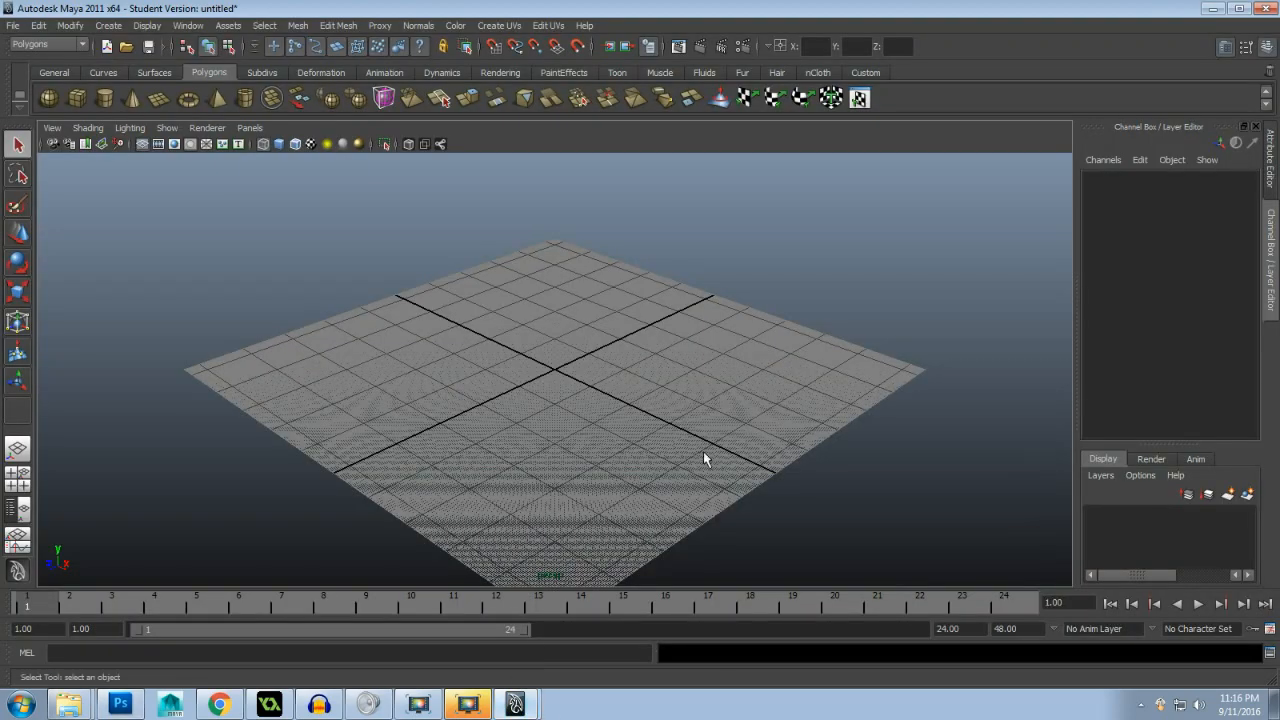
pyautogui.scroll(5, 617, 400)
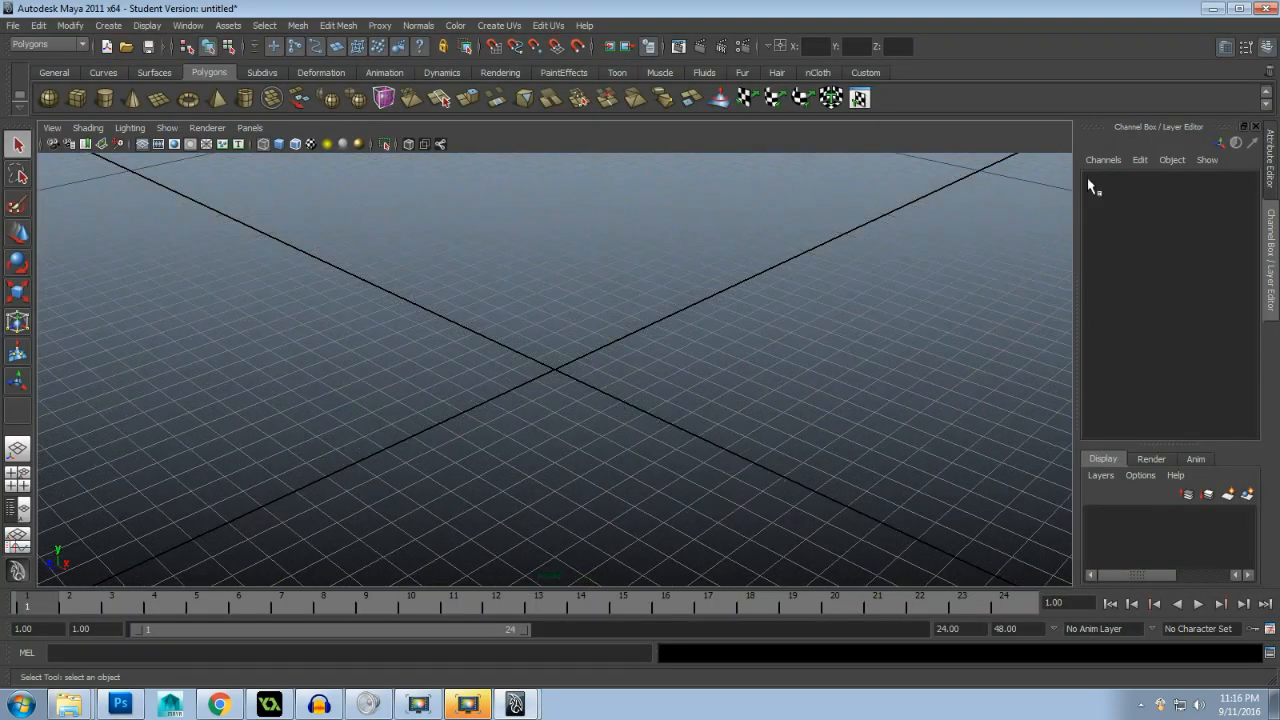
pyautogui.click(108, 26)
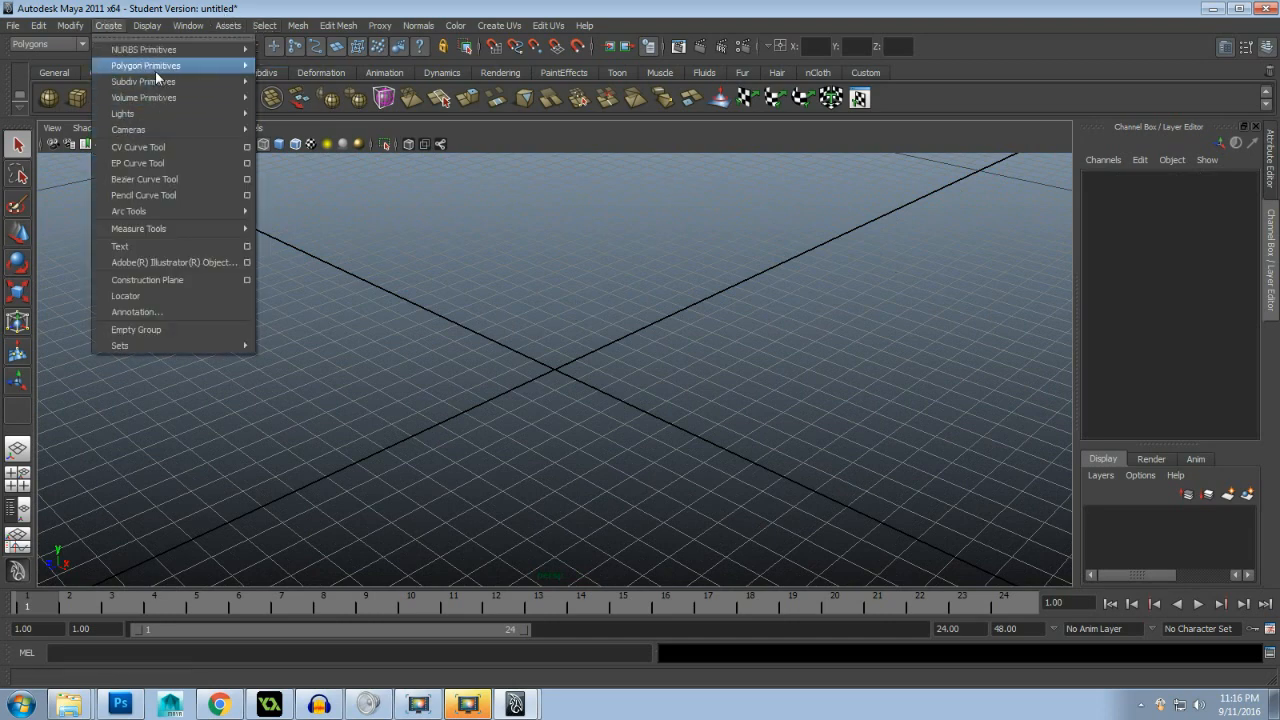
pyautogui.moveTo(155, 66)
pyautogui.click(327, 139)
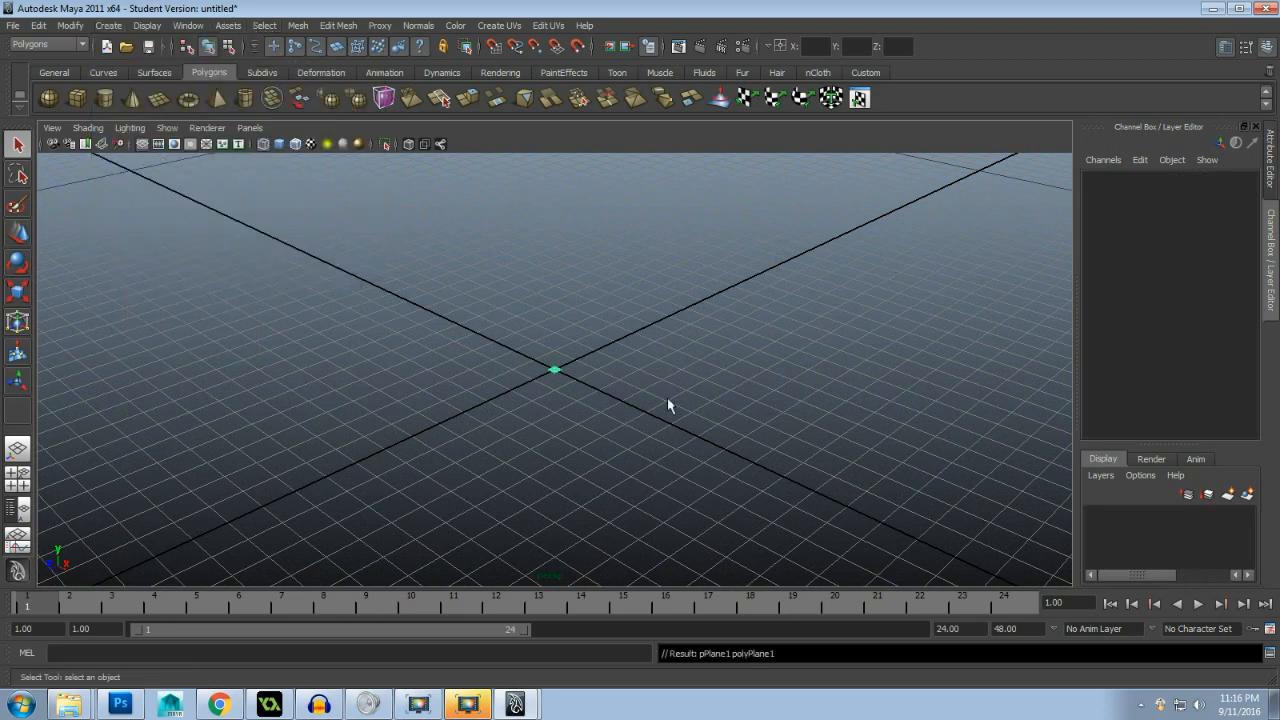
pyautogui.scroll(5, 650, 413)
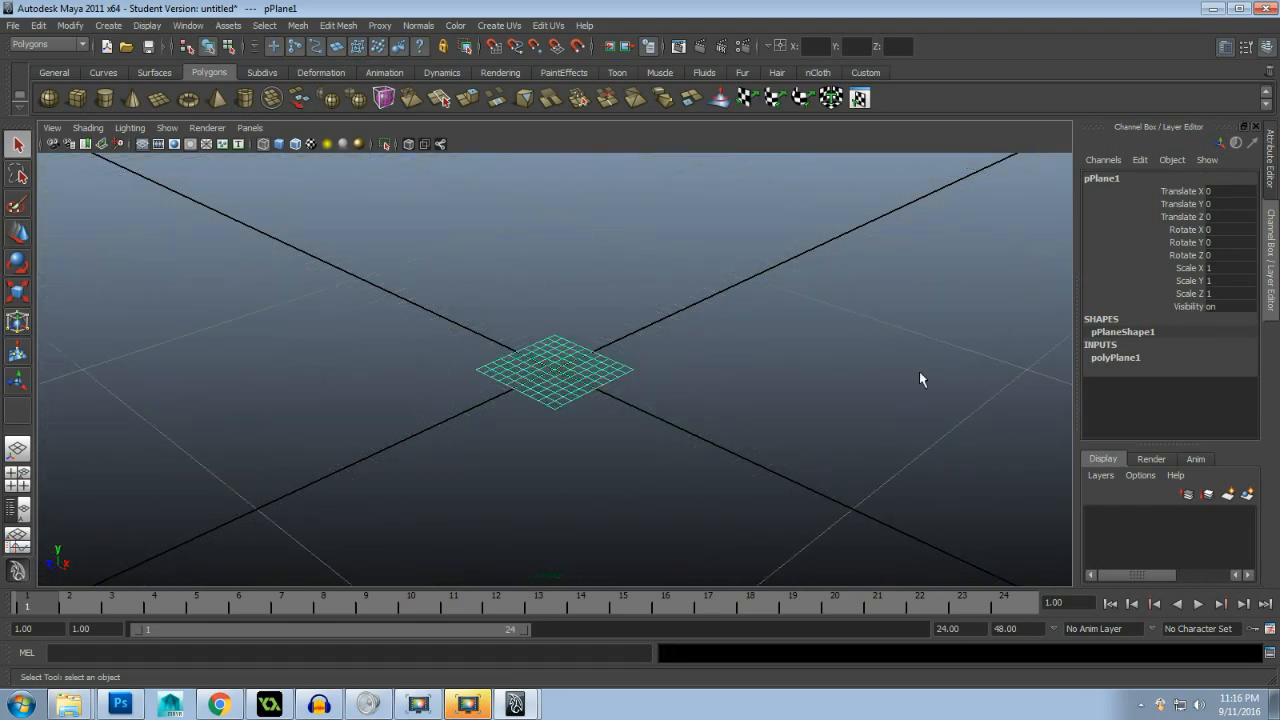
# - Set the plane's width and height subdivisions to 1
pyautogui.click(1140, 365)
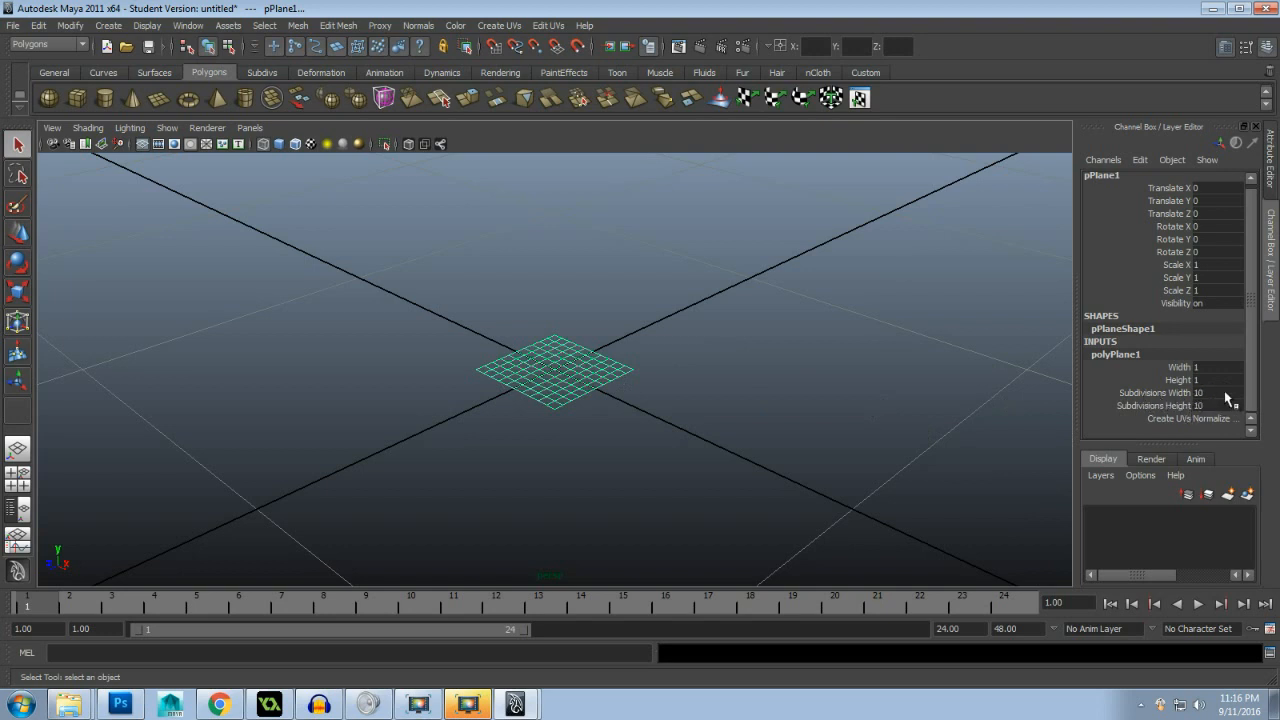
pyautogui.write('1')
pyautogui.press('Return')
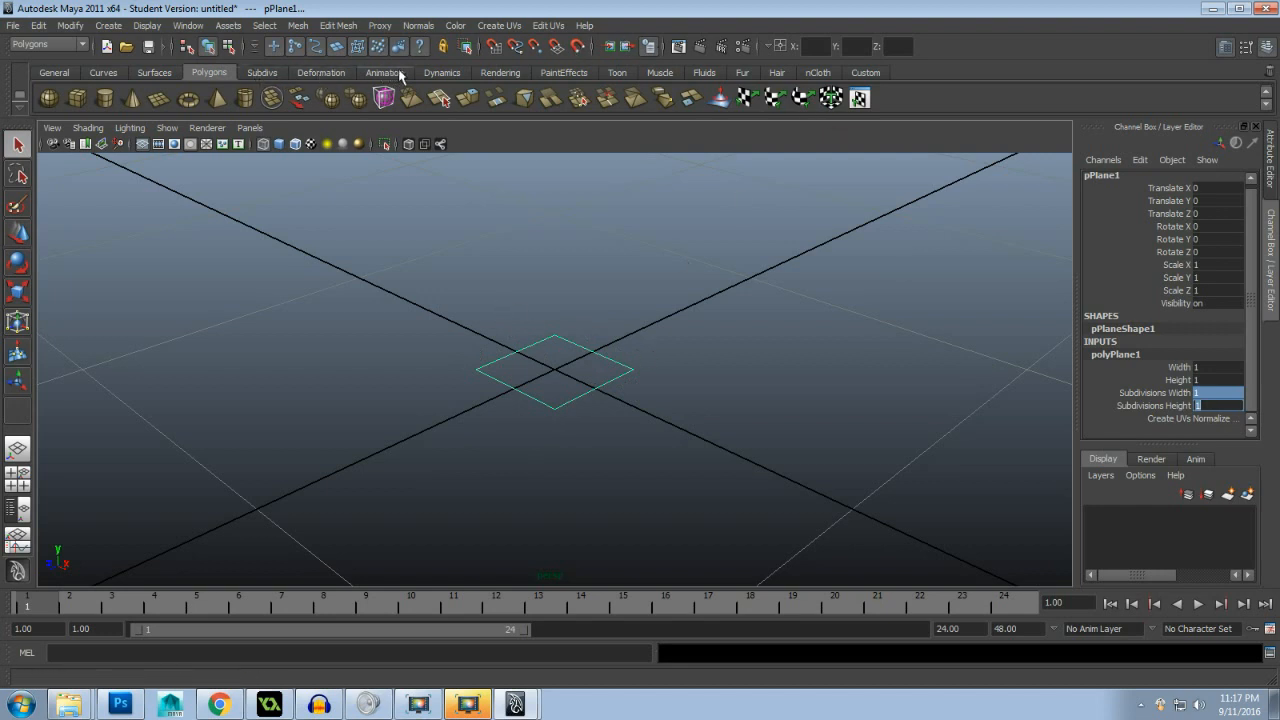
# - Assign a new Lambert material to the plane and name it Vase_Model
pyautogui.click(492, 71)
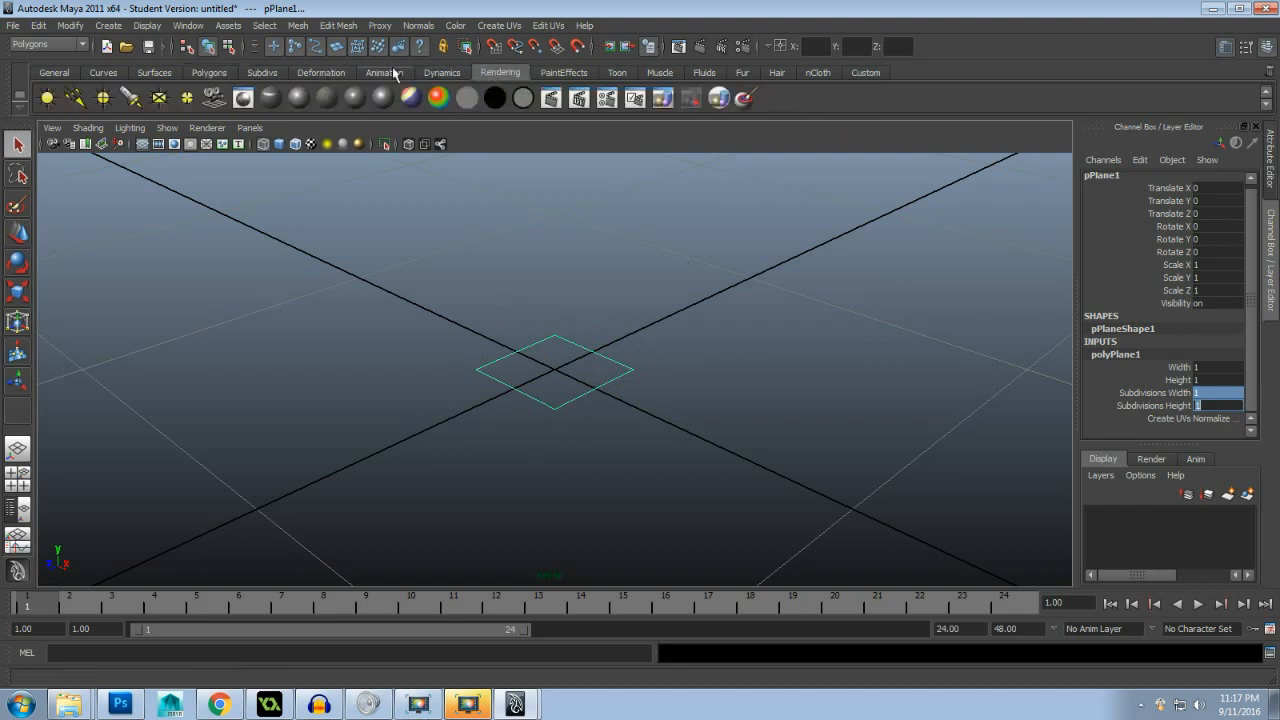
pyautogui.click(327, 97)
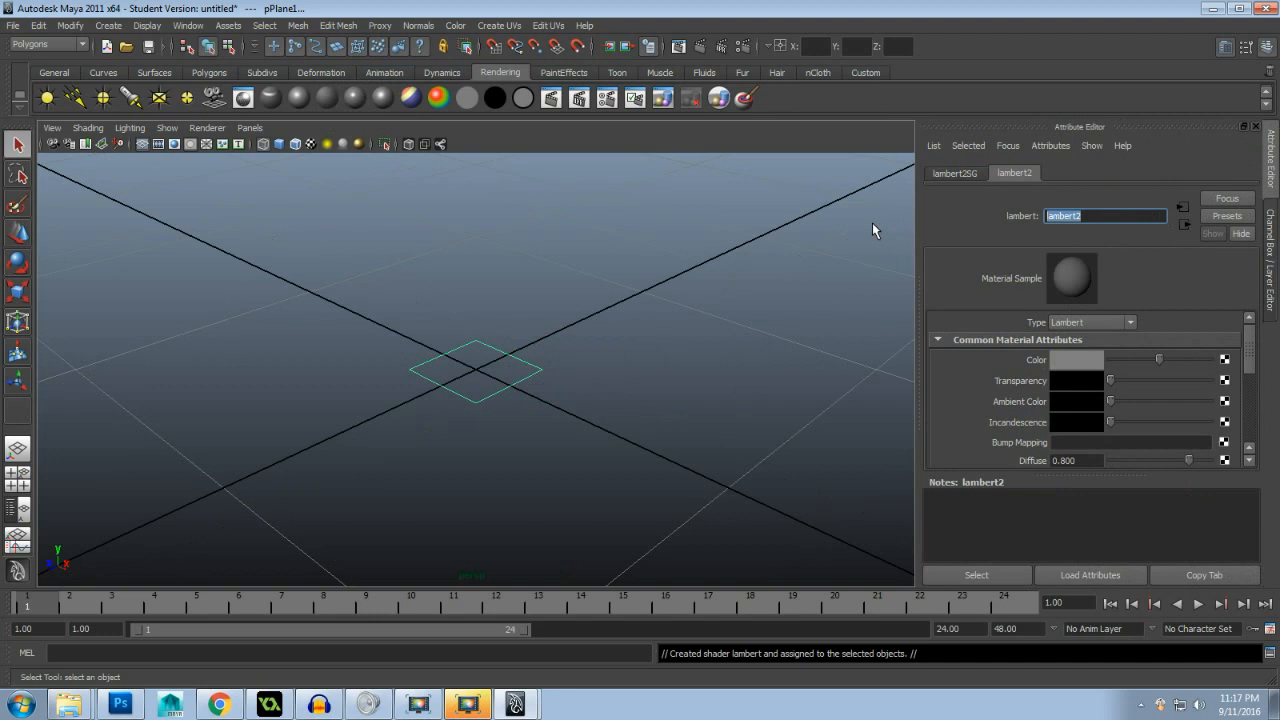
pyautogui.write('Vase_Model')
pyautogui.press('Return')
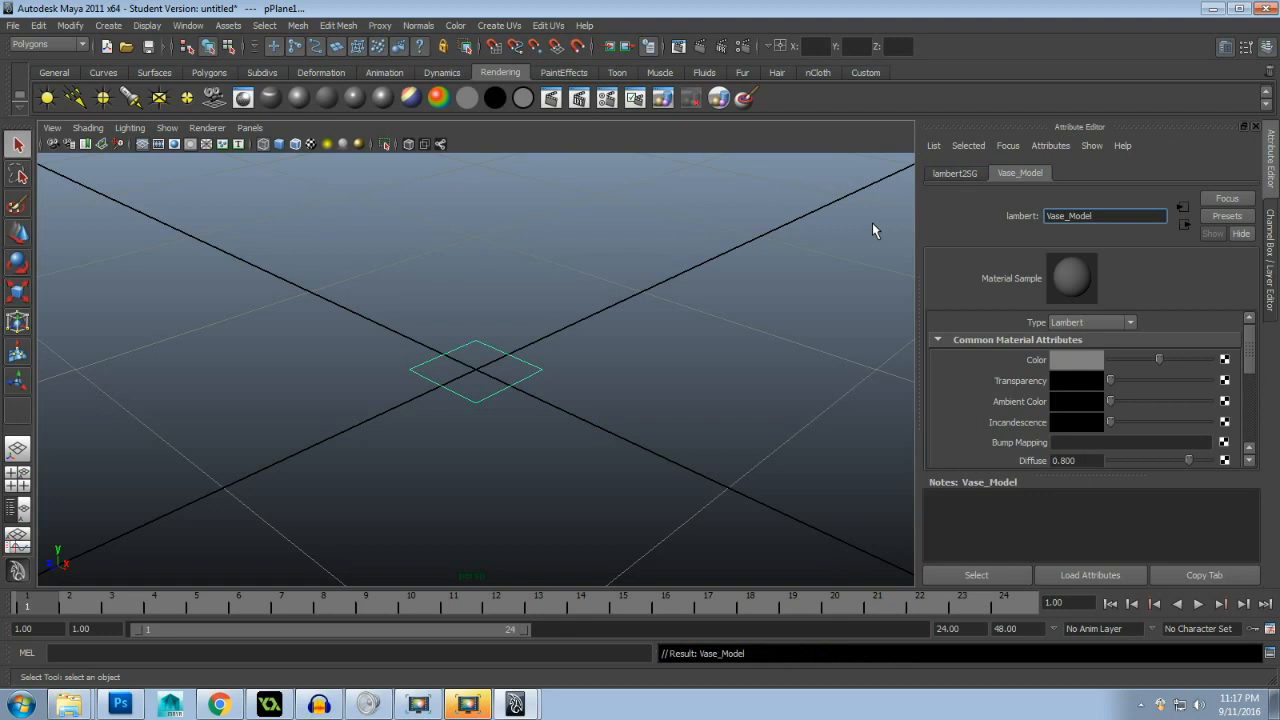
# - Map a File texture to the material's color and load Vase_Model2.tga from the 3D Modeling\Reference Images folder
pyautogui.click(1225, 360)
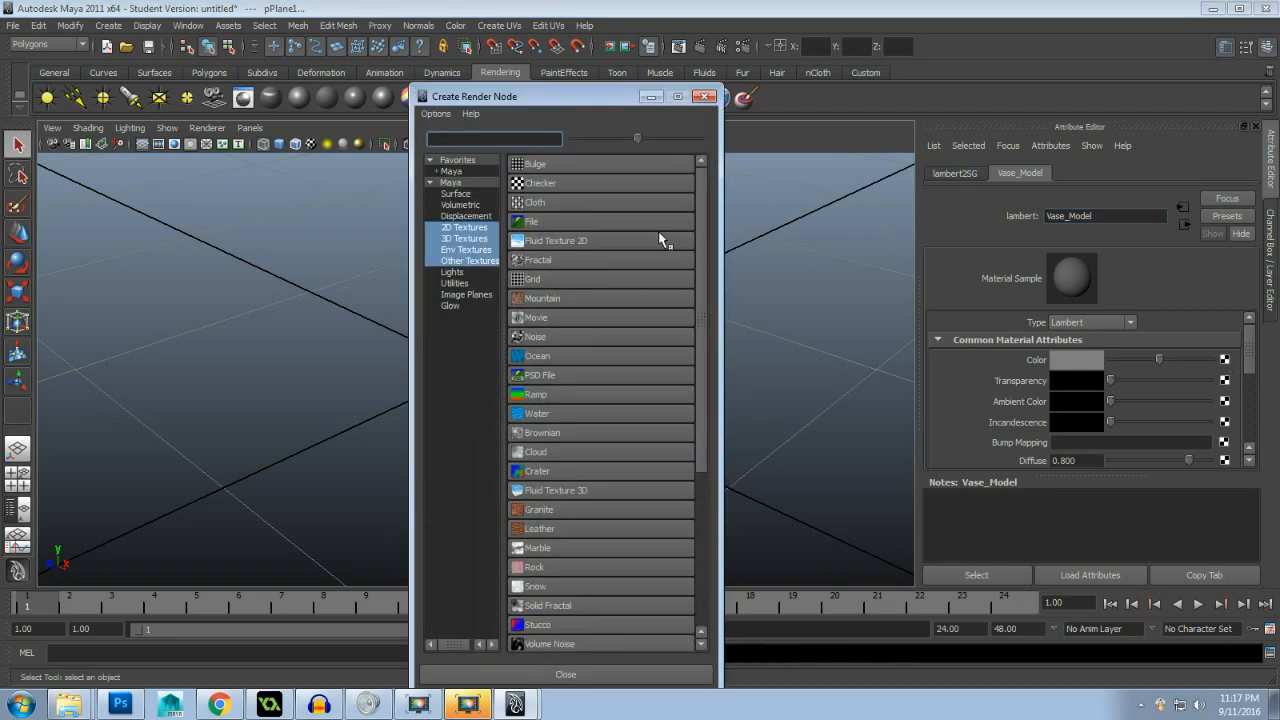
pyautogui.click(578, 224)
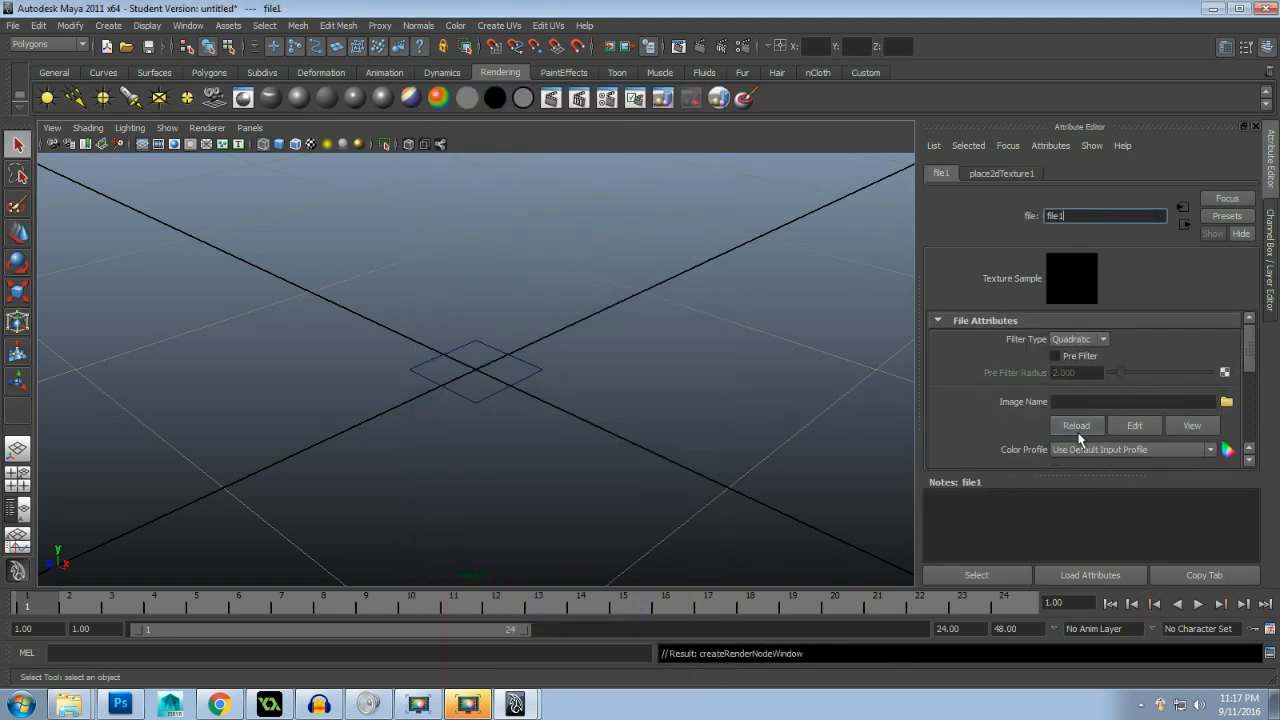
pyautogui.click(1226, 401)
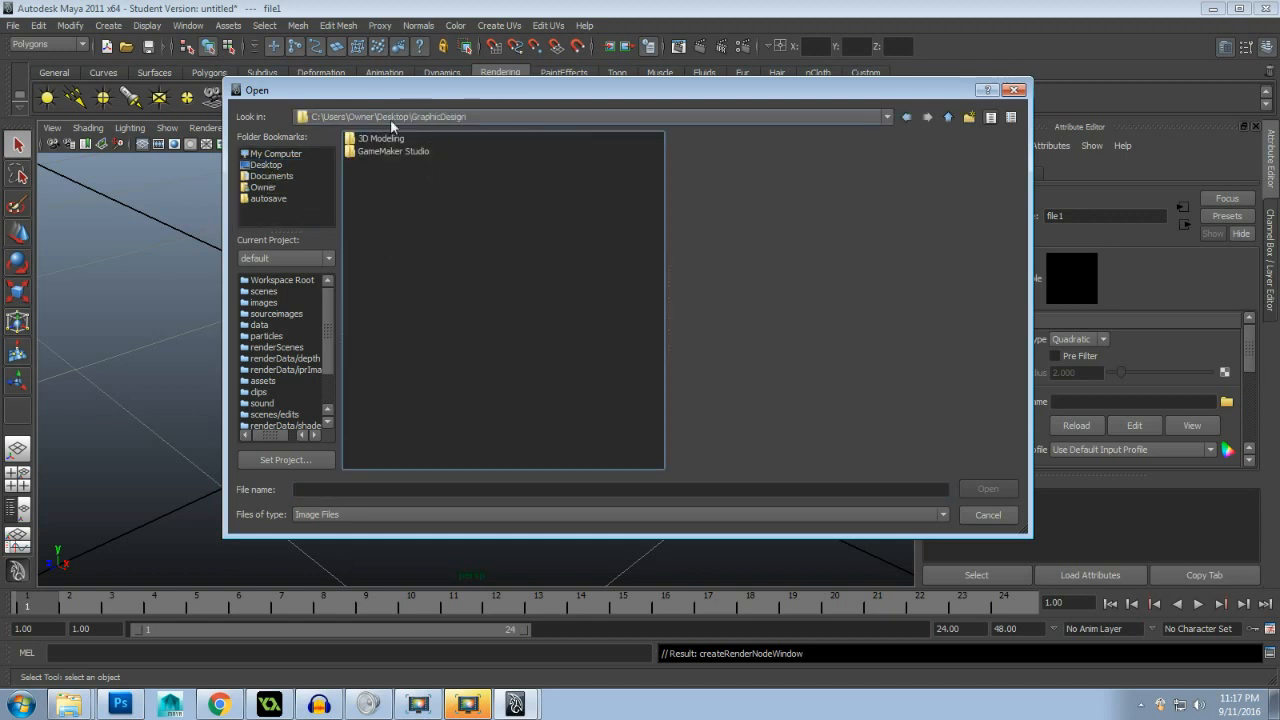
pyautogui.doubleClick(390, 144)
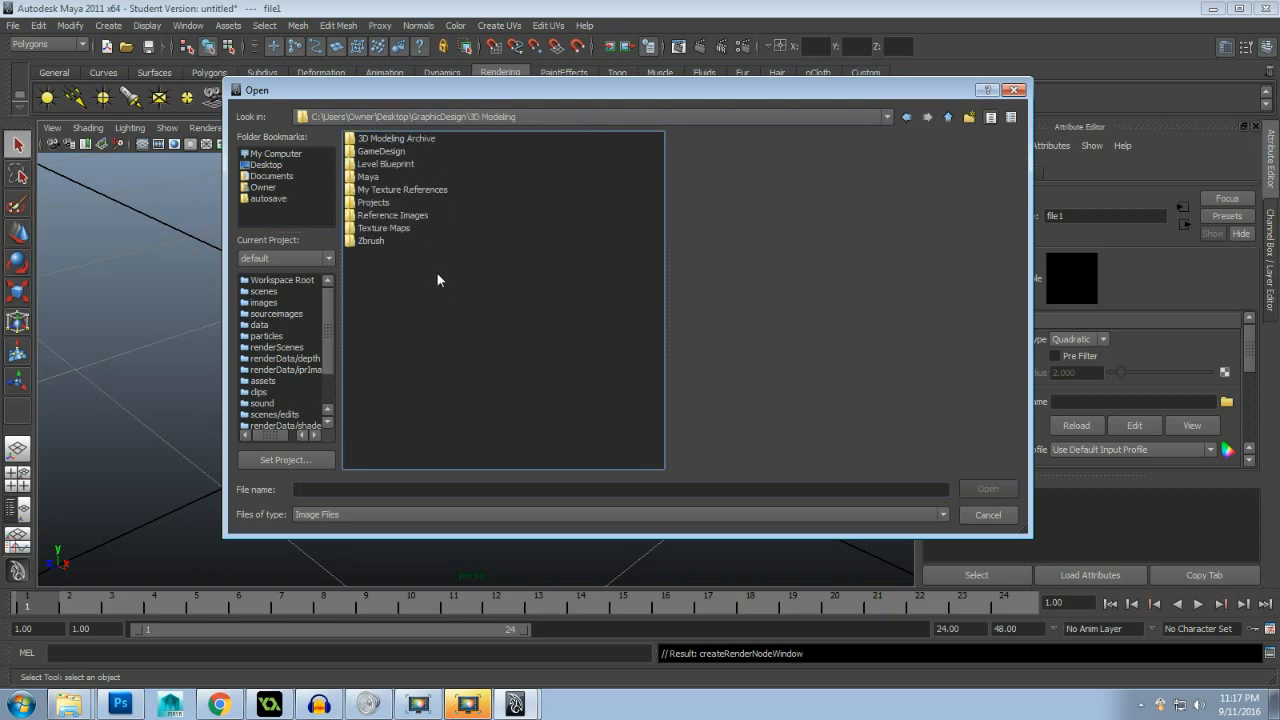
pyautogui.doubleClick(392, 215)
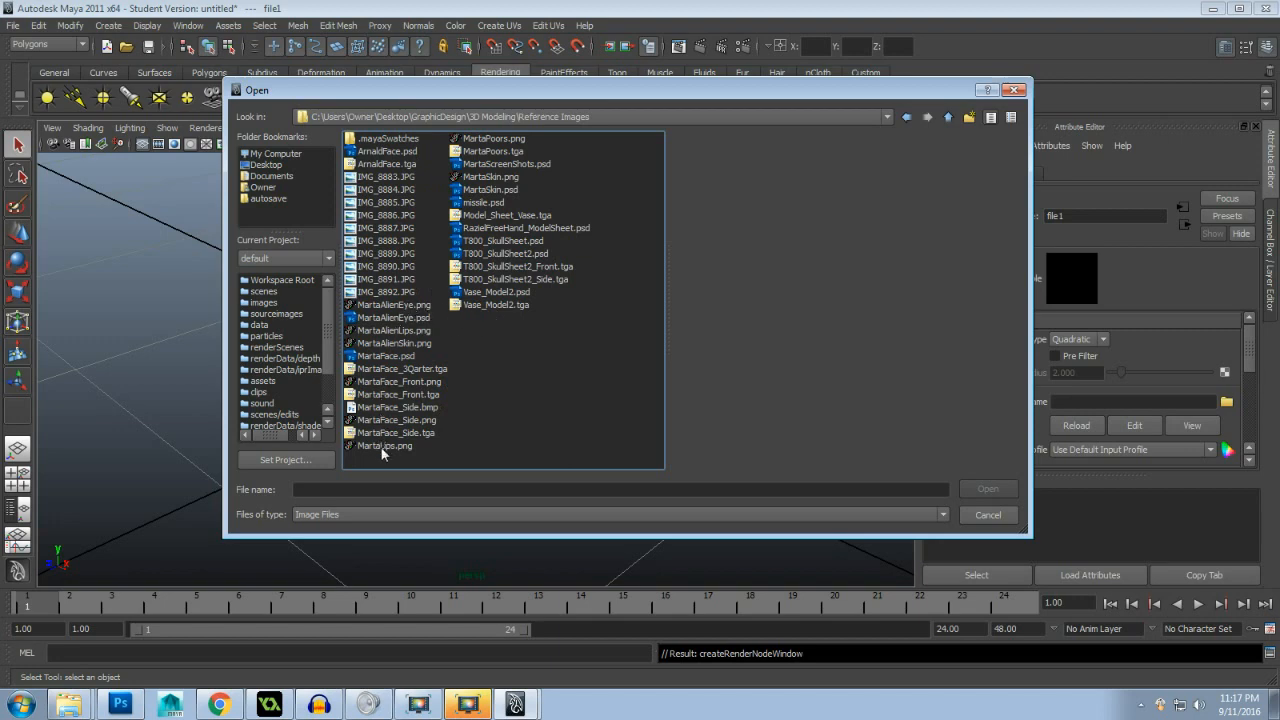
pyautogui.click(494, 305)
pyautogui.click(987, 489)
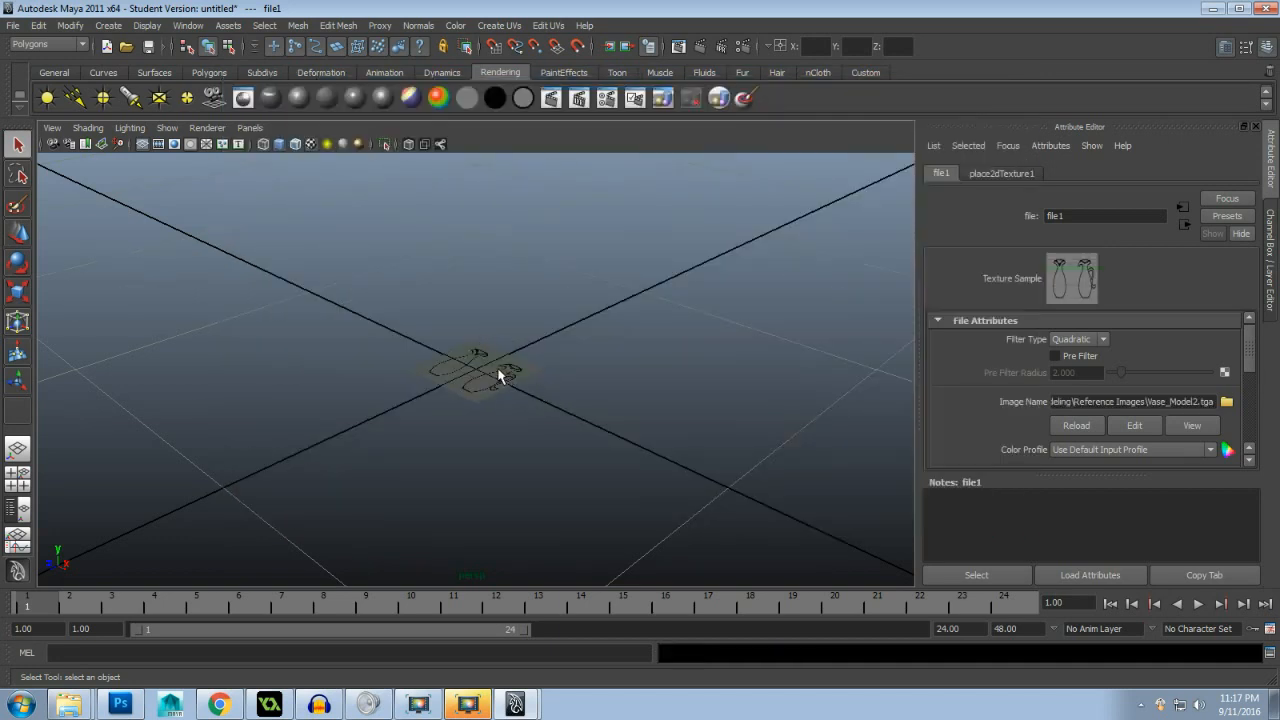
pyautogui.click(500, 376)
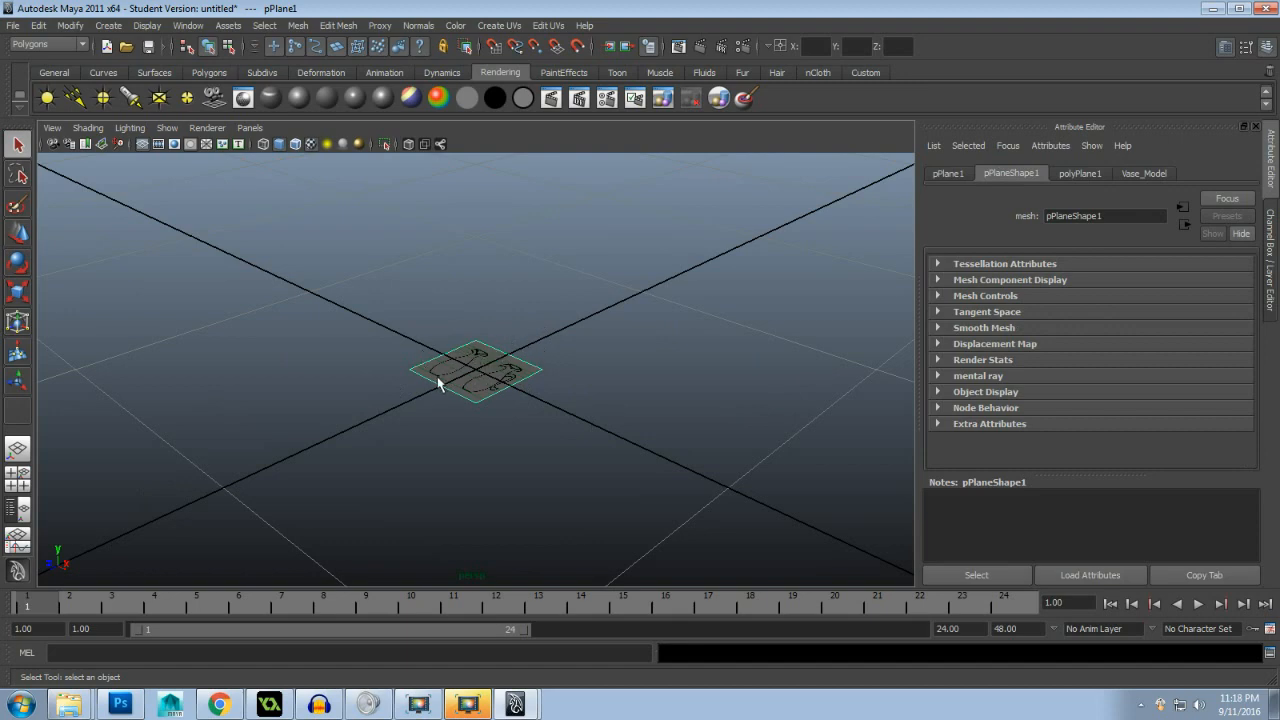
# - Switch to Photoshop and check the reference sheet's canvas size in cm, leaving it unaltered
pyautogui.click(128, 703)
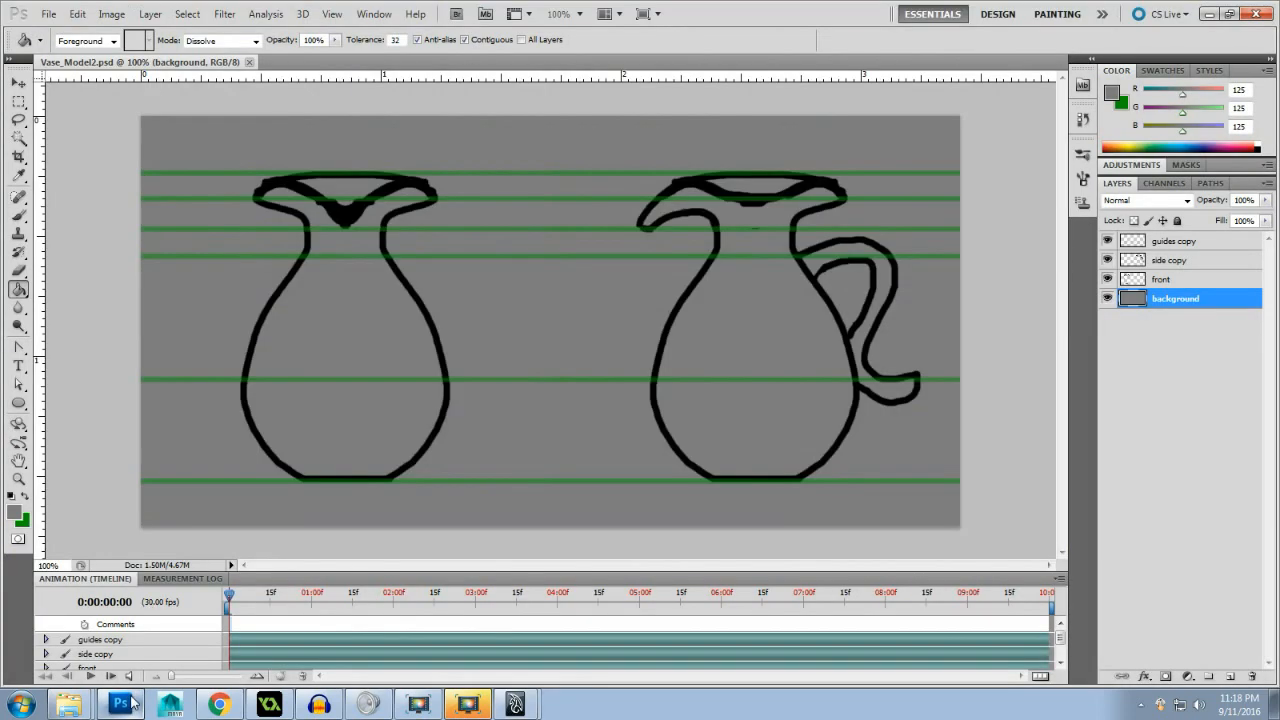
pyautogui.click(106, 17)
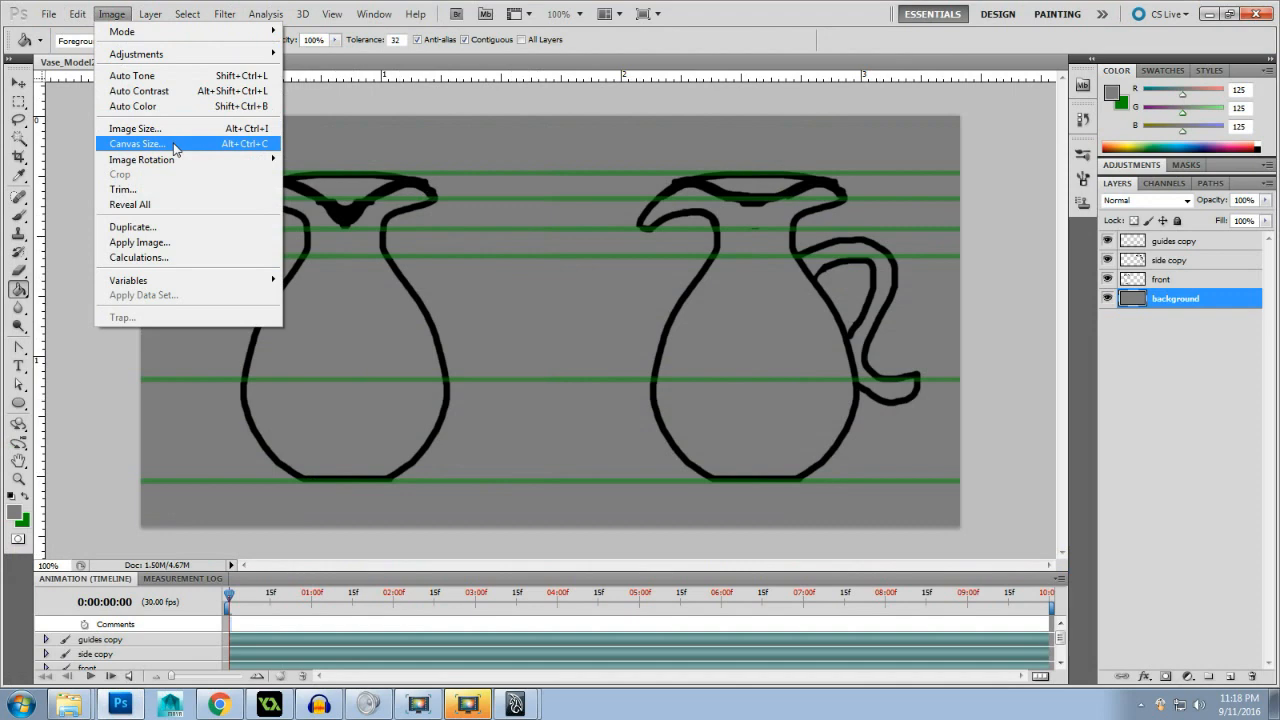
pyautogui.click(137, 144)
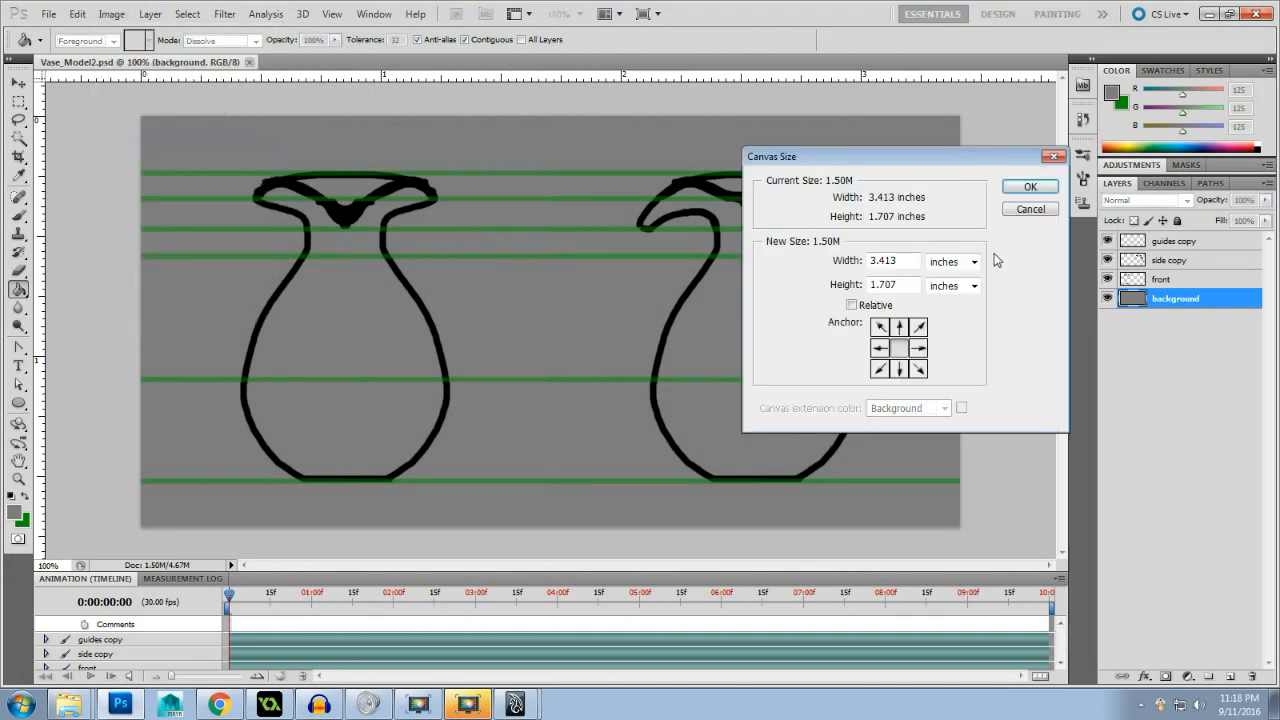
pyautogui.click(960, 268)
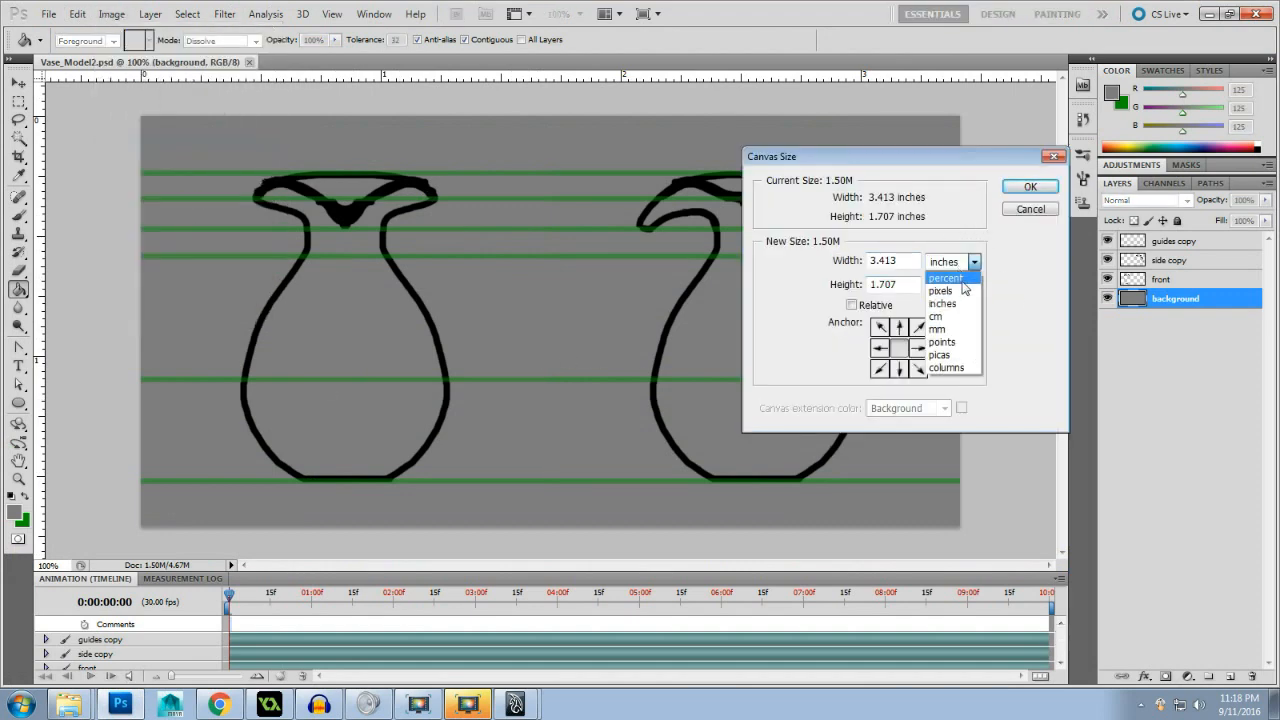
pyautogui.click(945, 301)
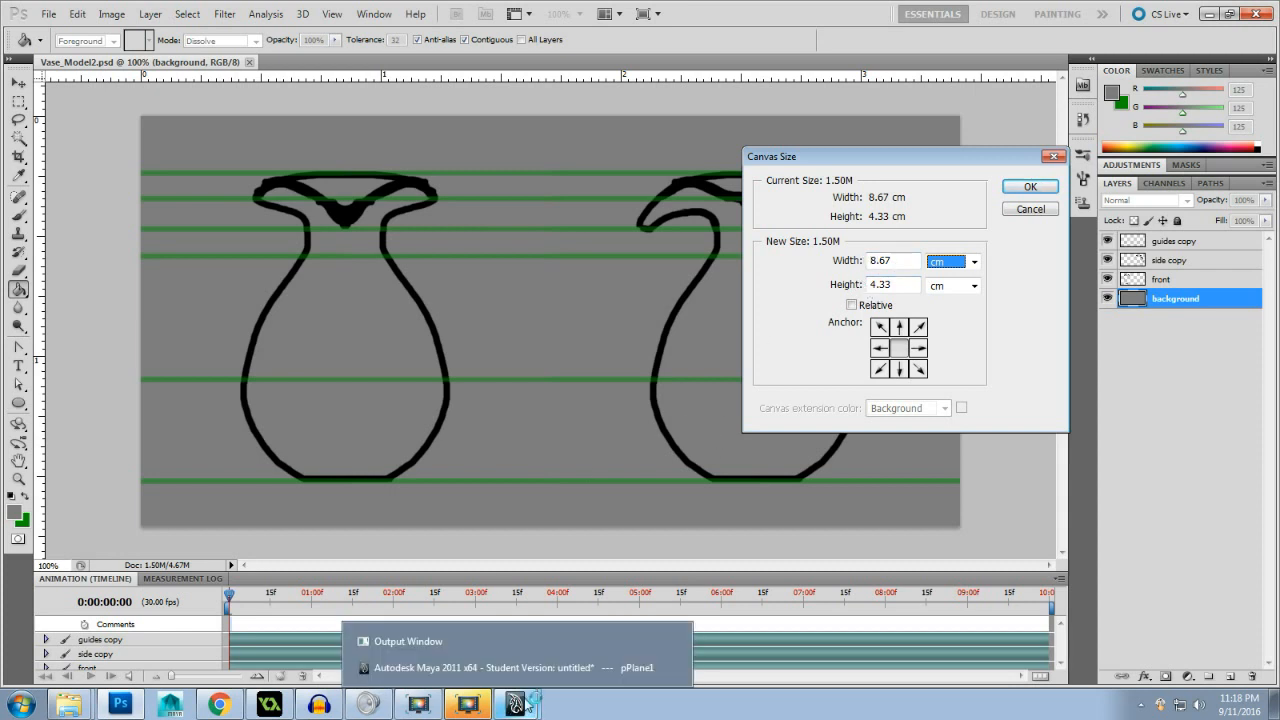
pyautogui.click(1018, 211)
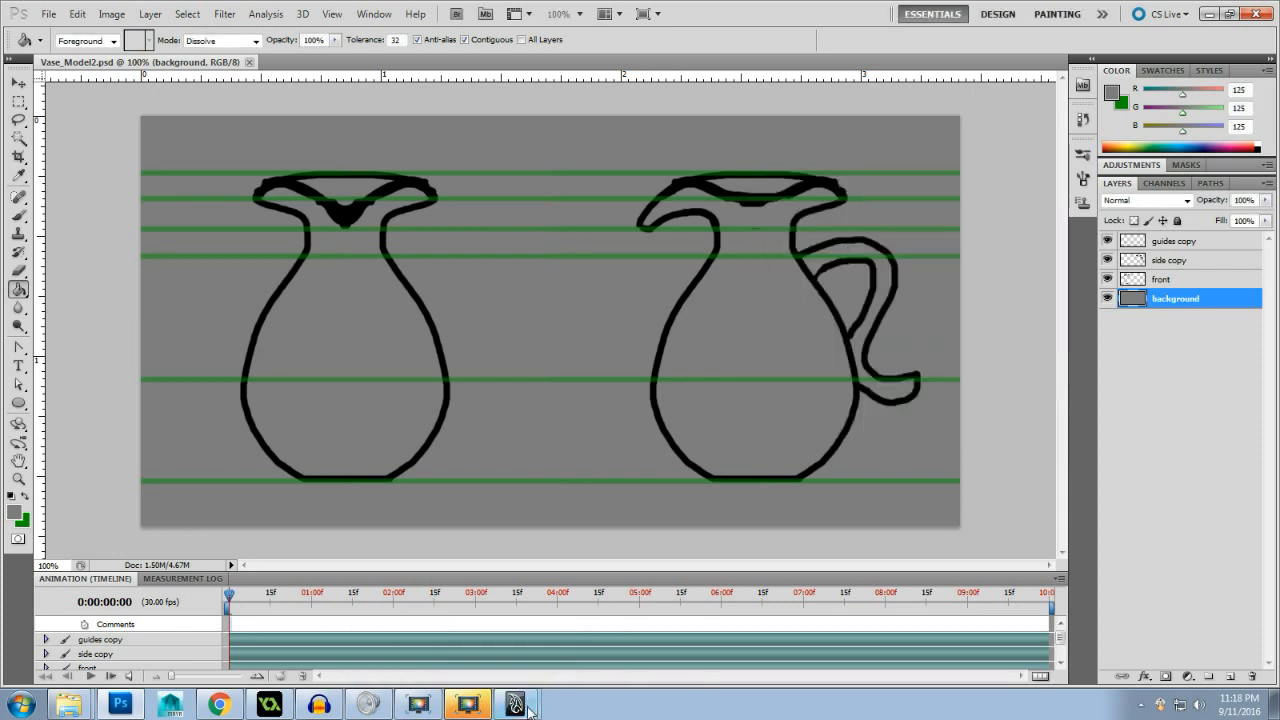
# - Switch to Maya and set the plane's width to 8 and height to 4 in its creation inputs
pyautogui.moveTo(530, 706)
pyautogui.click(536, 680)
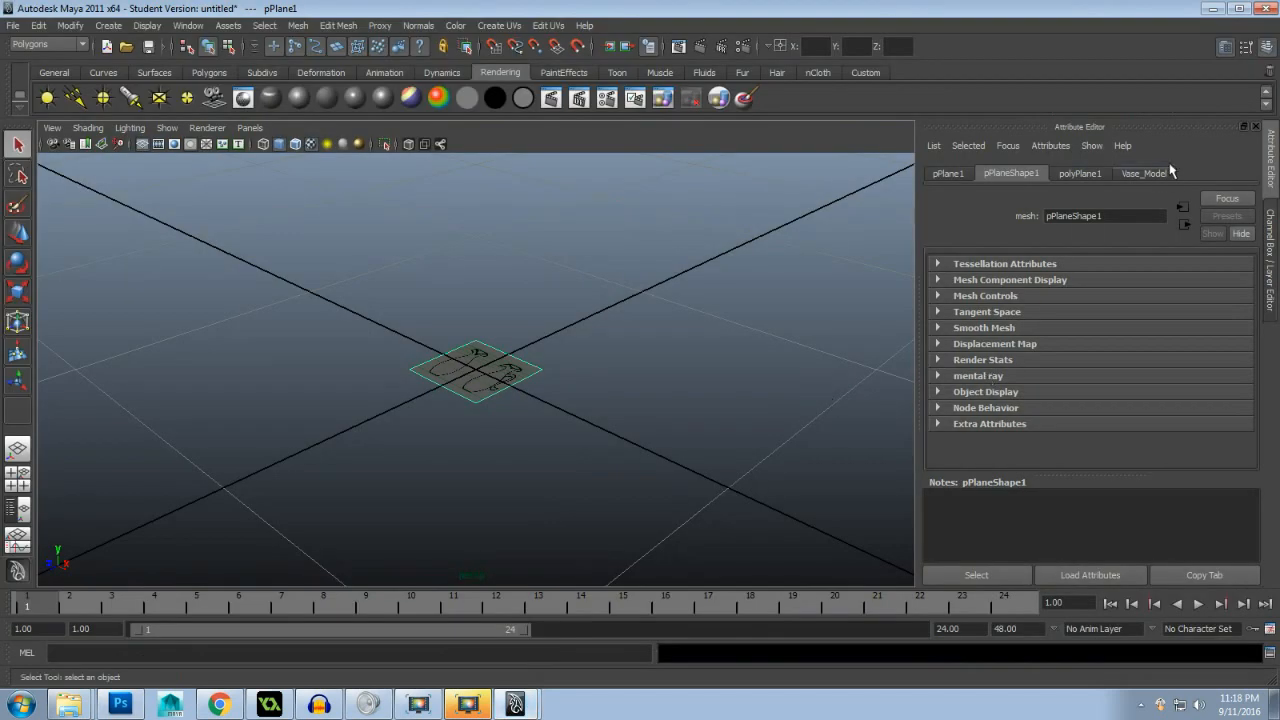
pyautogui.click(1266, 47)
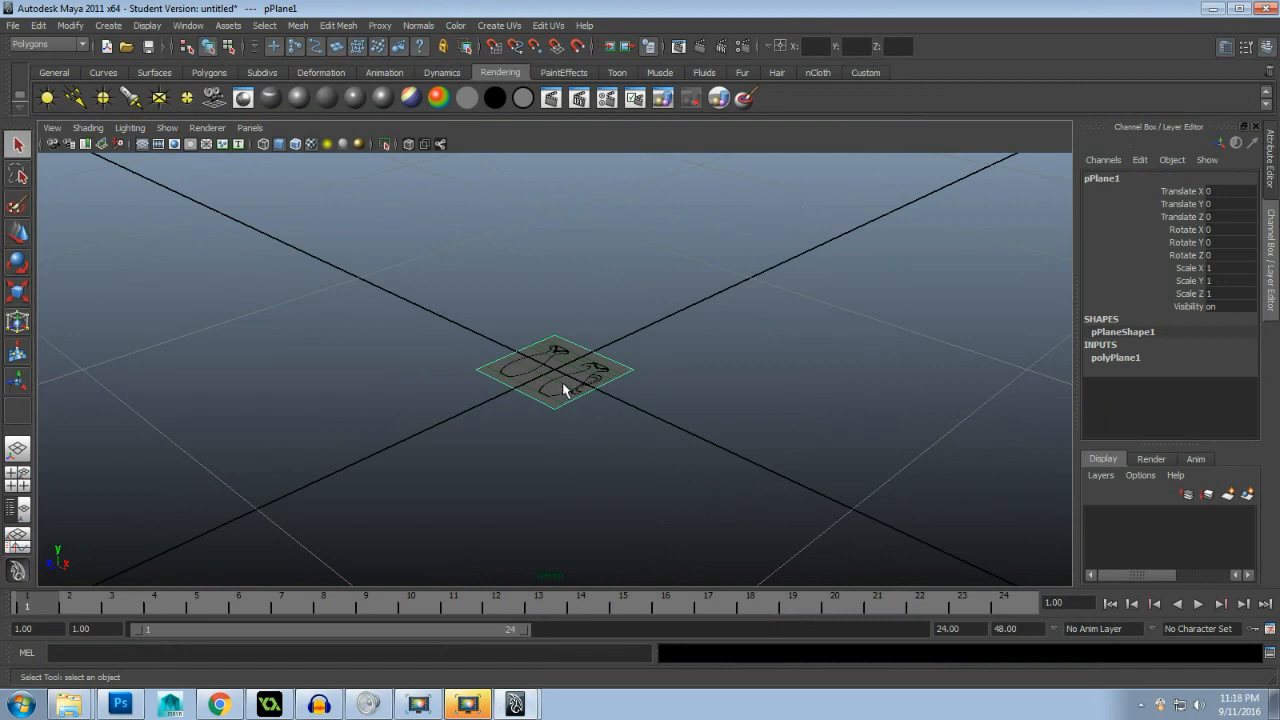
pyautogui.click(1135, 358)
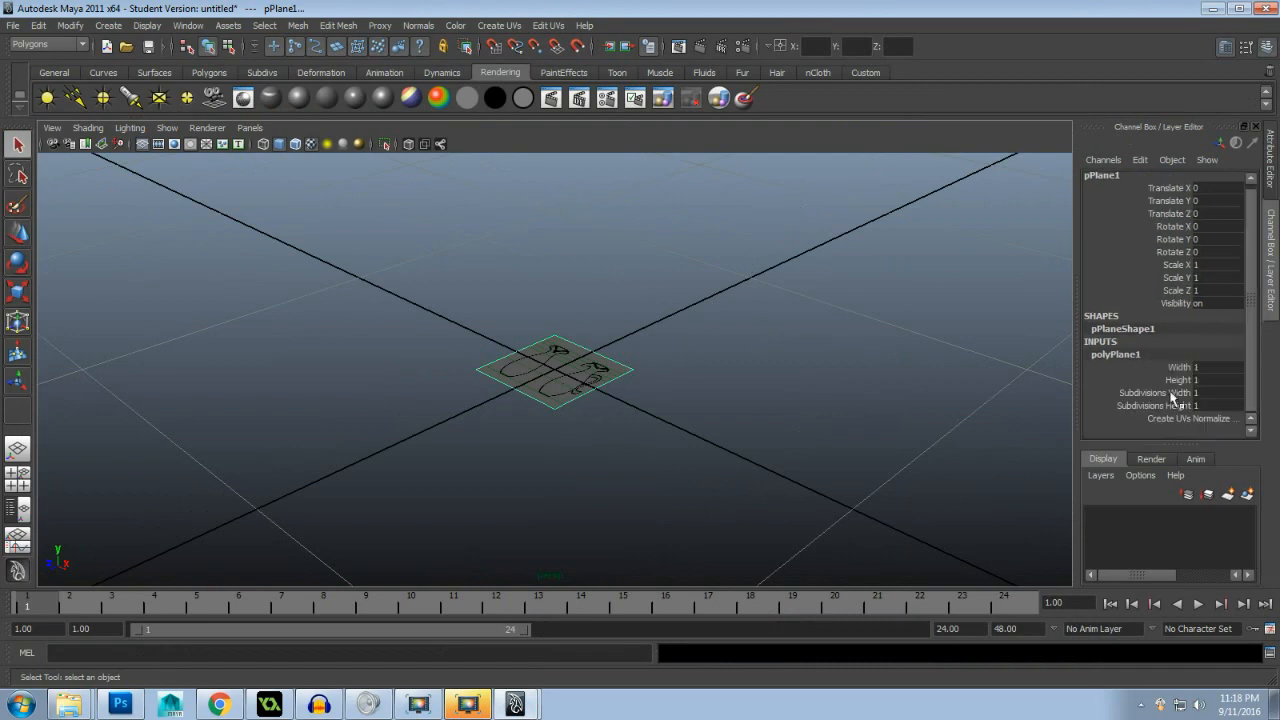
pyautogui.doubleClick(1197, 369)
pyautogui.write('8')
pyautogui.press('Return')
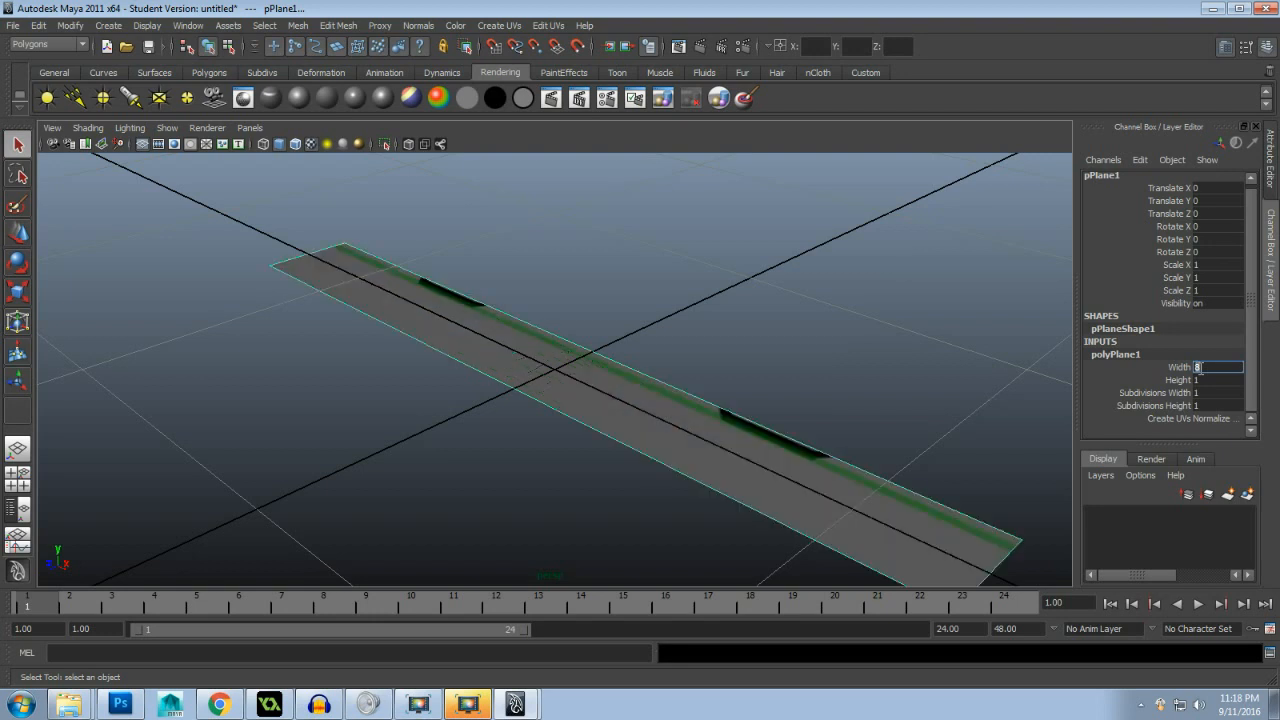
pyautogui.doubleClick(1204, 381)
pyautogui.write('4')
pyautogui.press('Return')
pyautogui.scroll(-6, 735, 433)
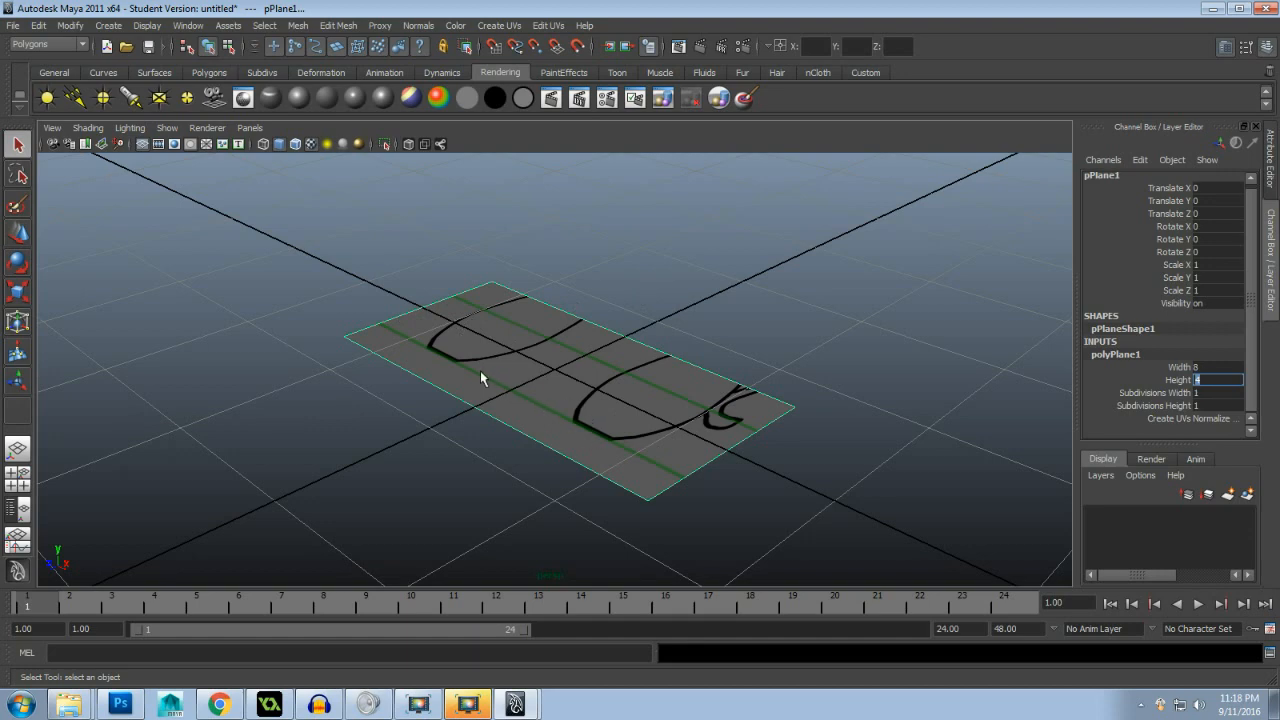
# - Set the plane's width to 4
pyautogui.click(1221, 368)
pyautogui.write('4')
pyautogui.press('Return')
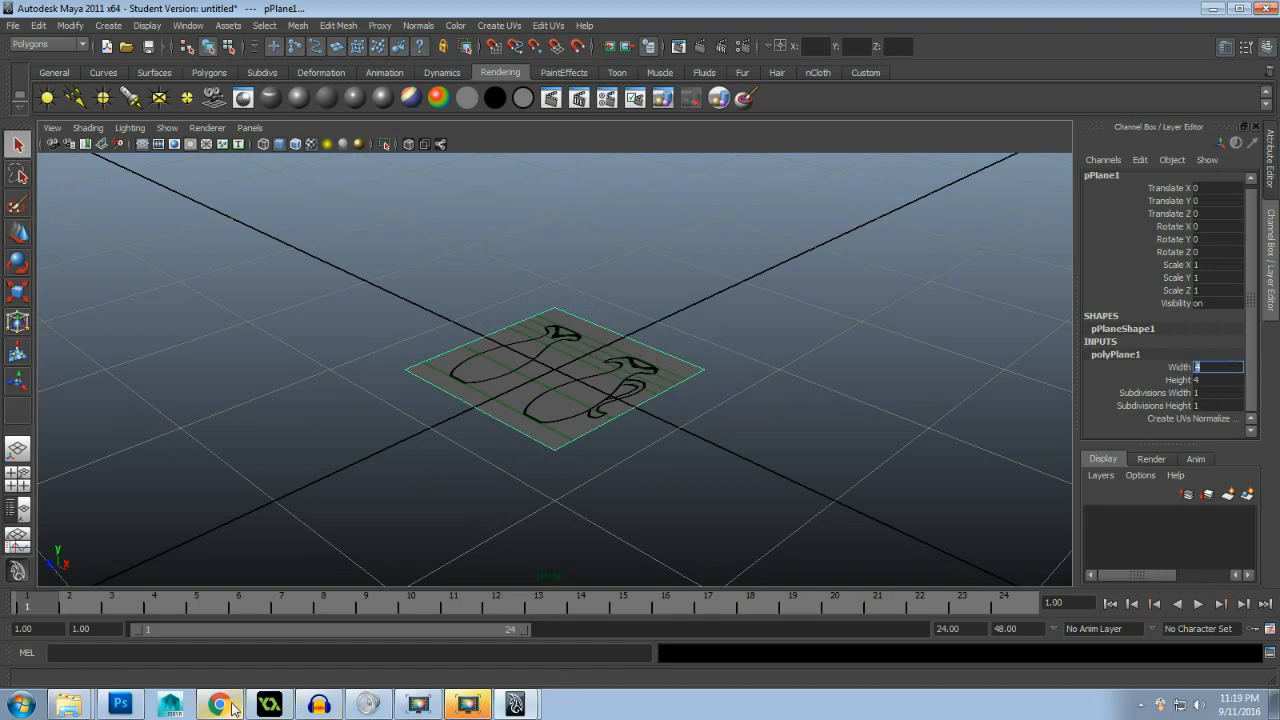
pyautogui.click(128, 706)
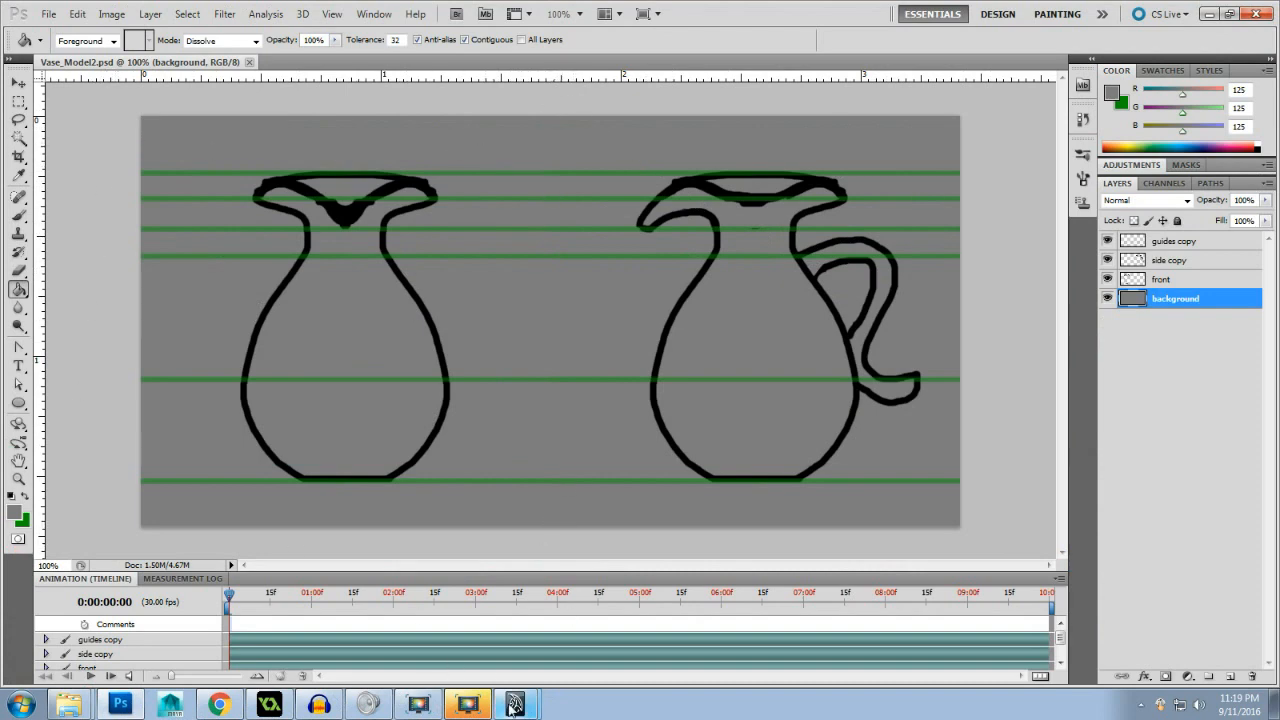
pyautogui.moveTo(525, 700)
pyautogui.click(522, 668)
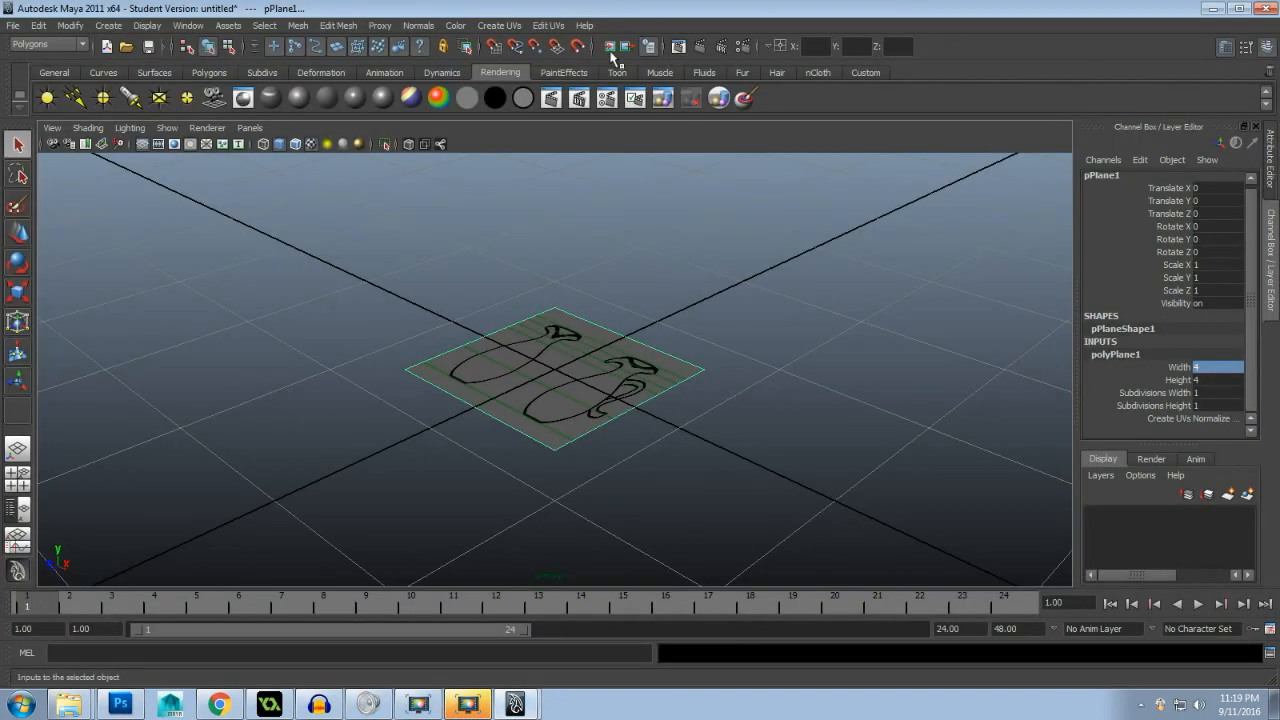
# - Open the plane in the UV Texture Editor and switch to UV component selection
pyautogui.click(497, 30)
pyautogui.moveTo(548, 26)
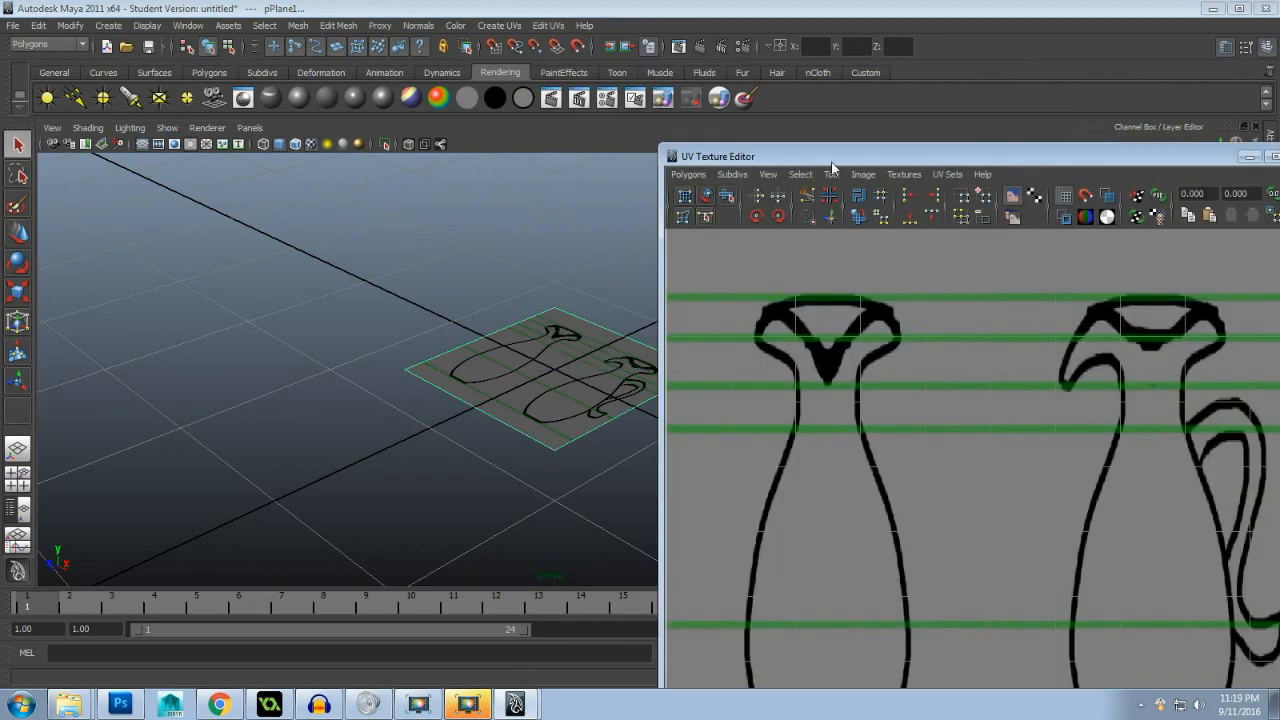
pyautogui.moveTo(831, 158); pyautogui.dragTo(788, 145)
pyautogui.scroll(-4, 812, 400)
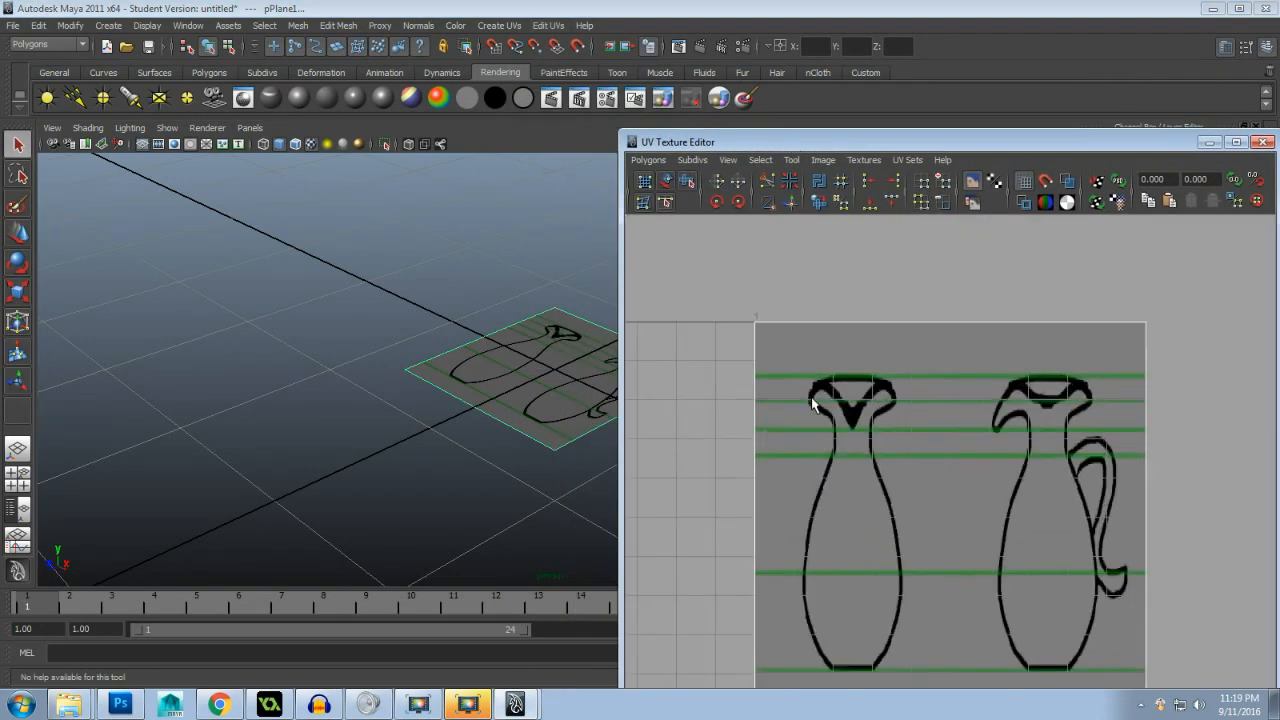
pyautogui.click(559, 351)
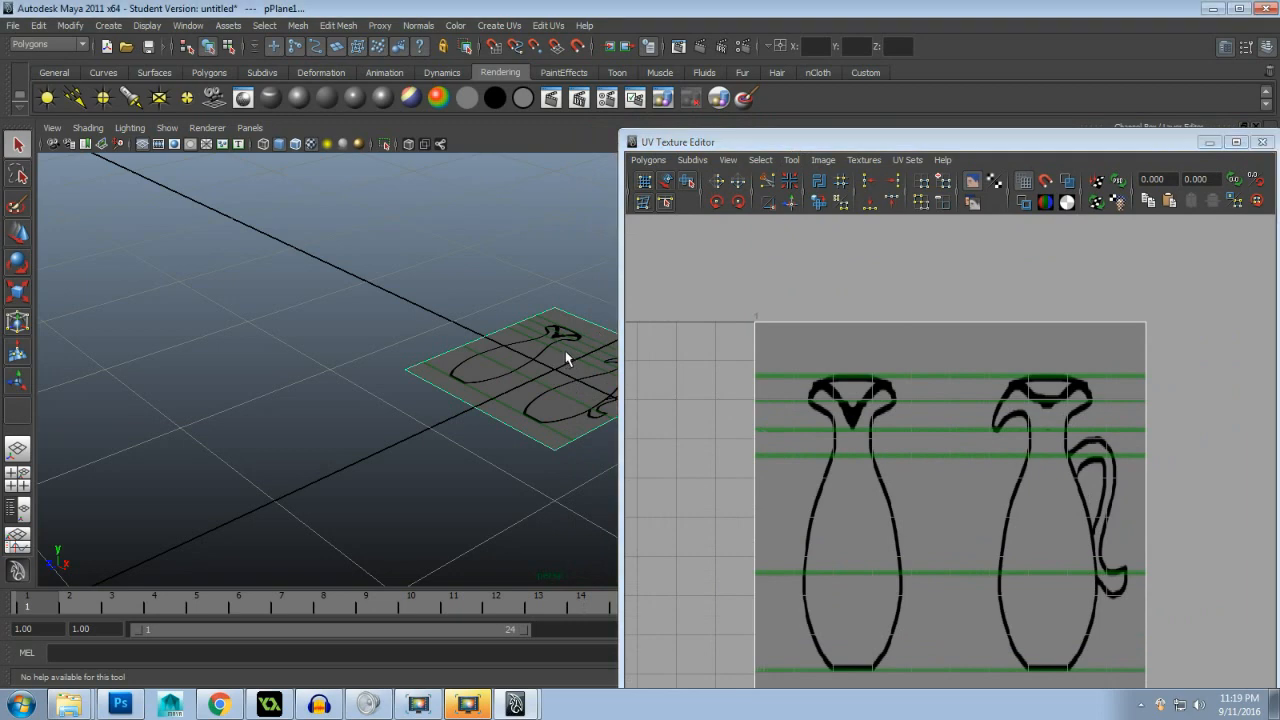
pyautogui.rightClick(563, 353)
pyautogui.click(591, 337)
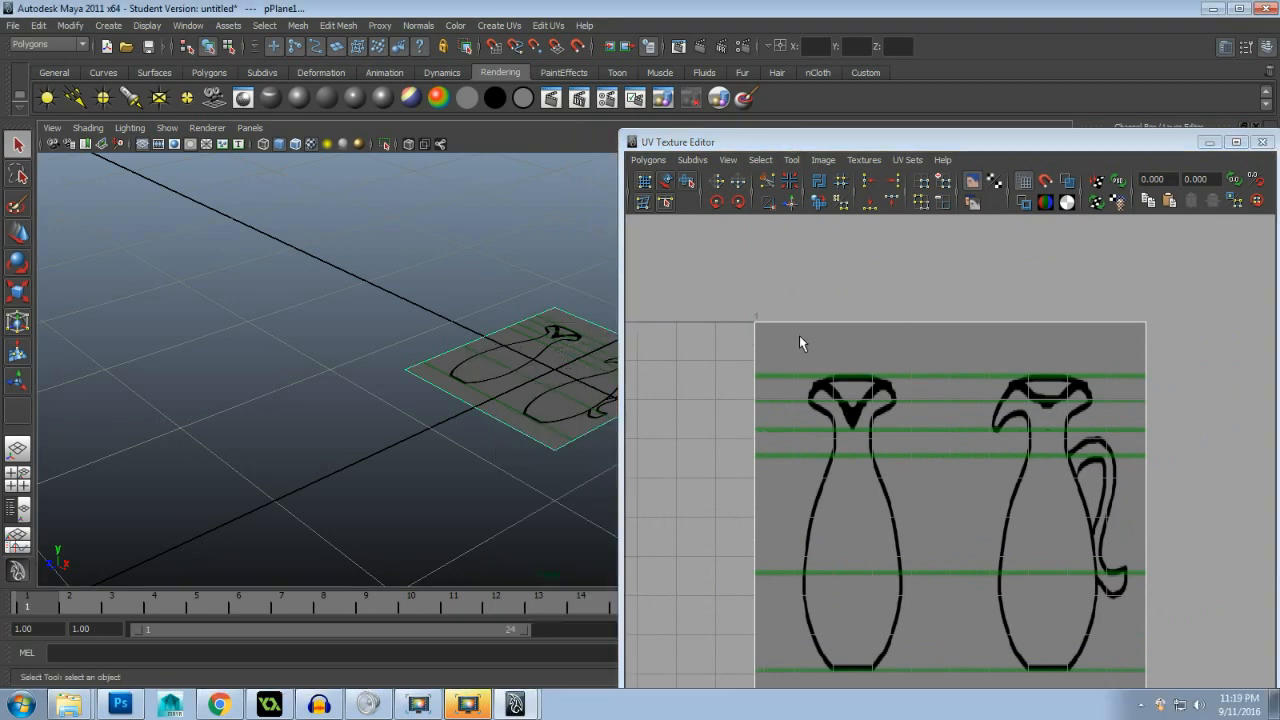
pyautogui.rightClick(811, 321)
pyautogui.click(880, 322)
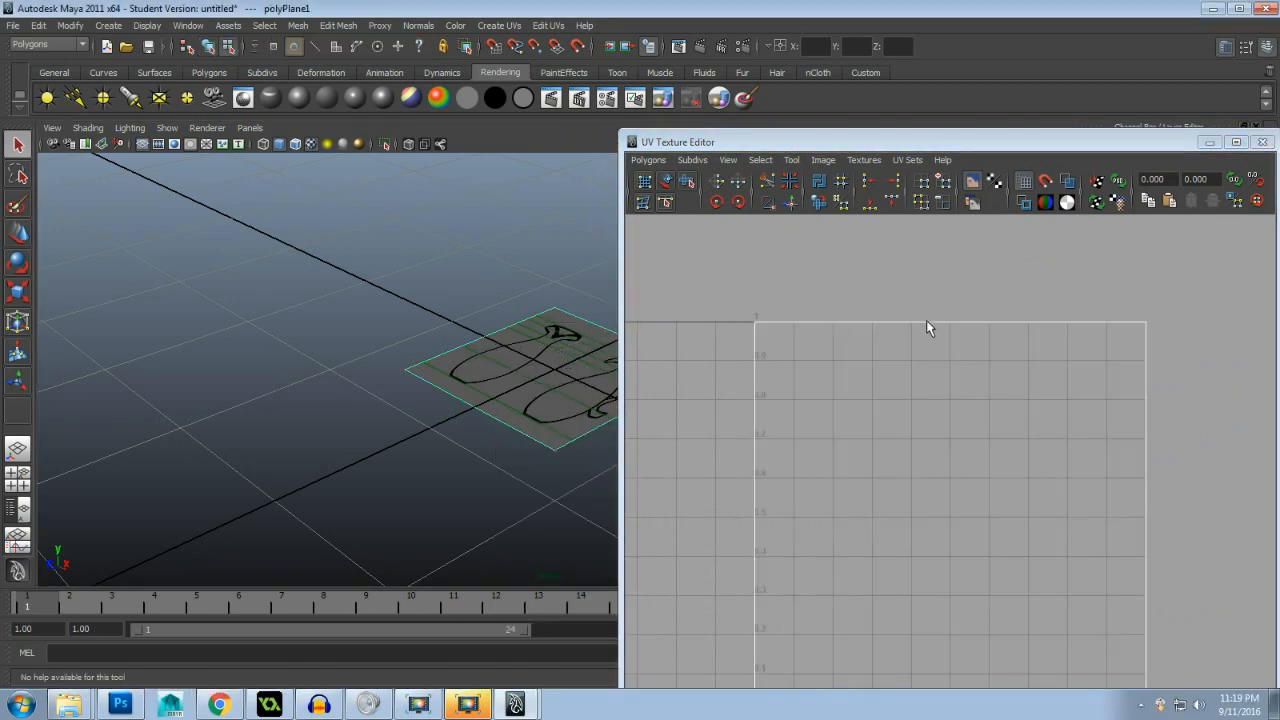
# - Select the two right-hand UVs and snap them horizontally to the middle of the texture, framing only the front view
pyautogui.scroll(-2, 1030, 342)
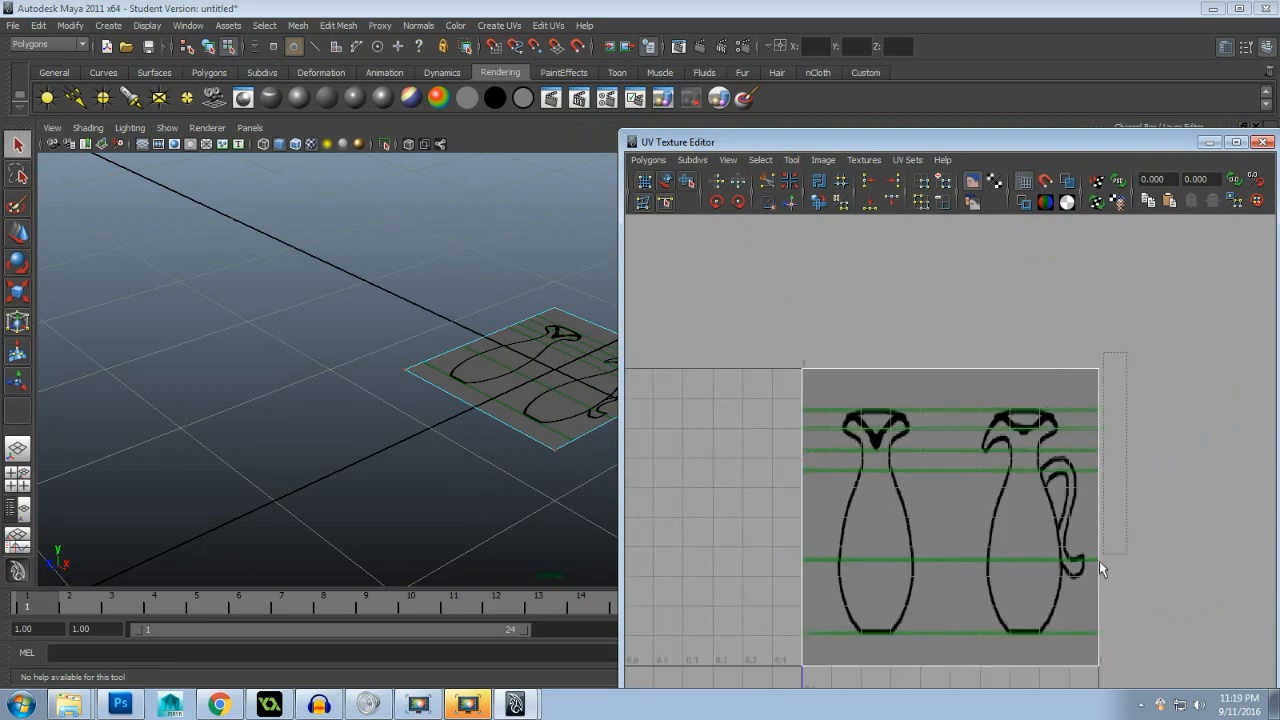
pyautogui.moveTo(1053, 677); pyautogui.dragTo(1050, 677)
pyautogui.press('w')
pyautogui.moveTo(737, 147); pyautogui.dragTo(789, 138)
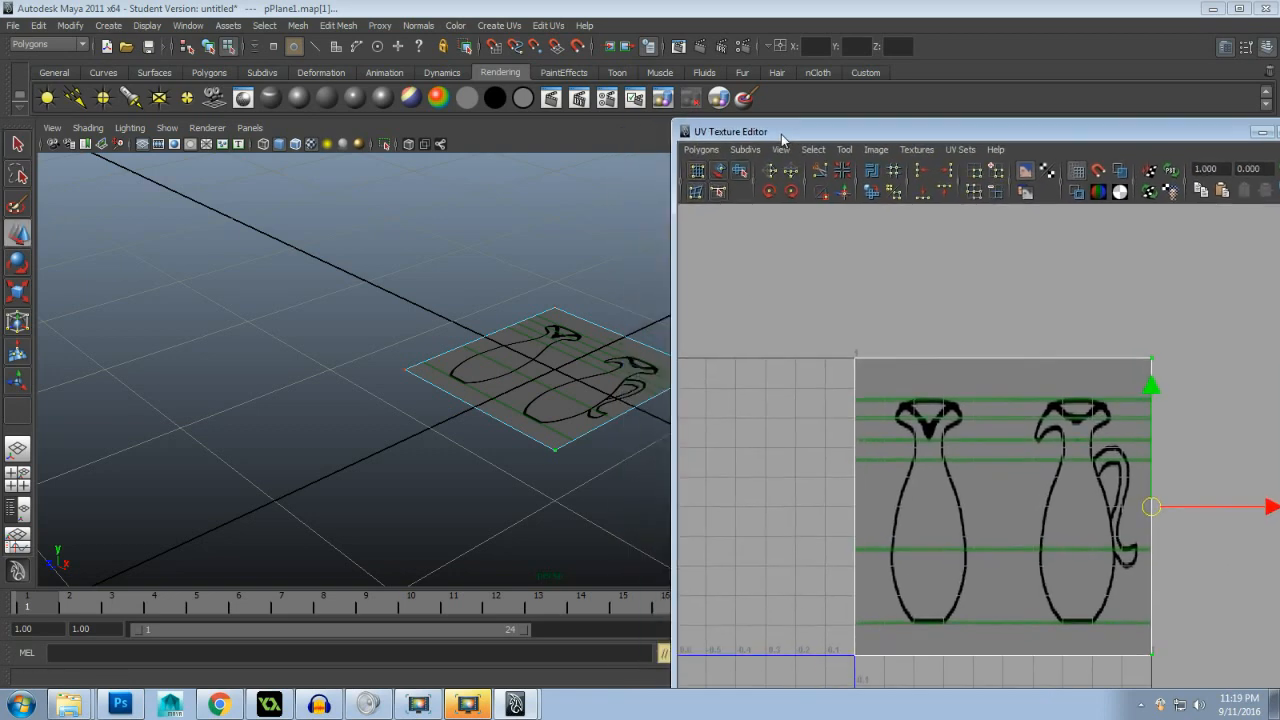
pyautogui.click(1272, 508)
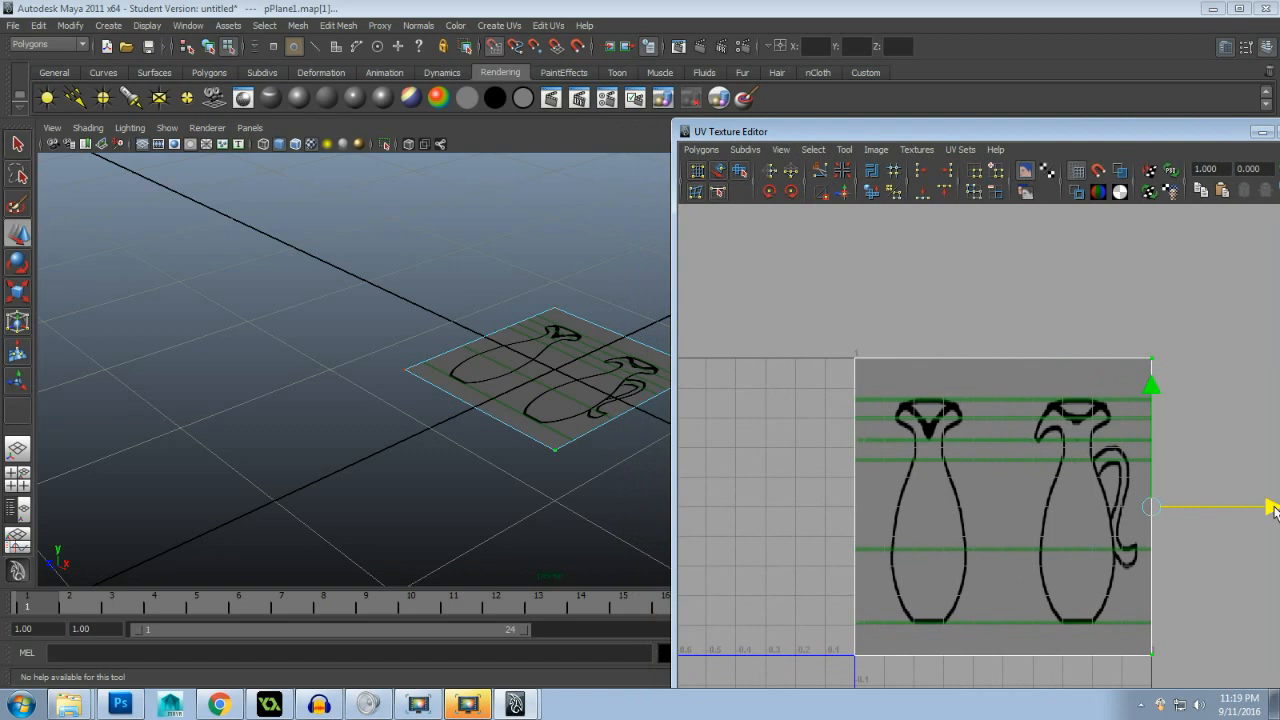
pyautogui.moveTo(1274, 510); pyautogui.dragTo(1128, 512)
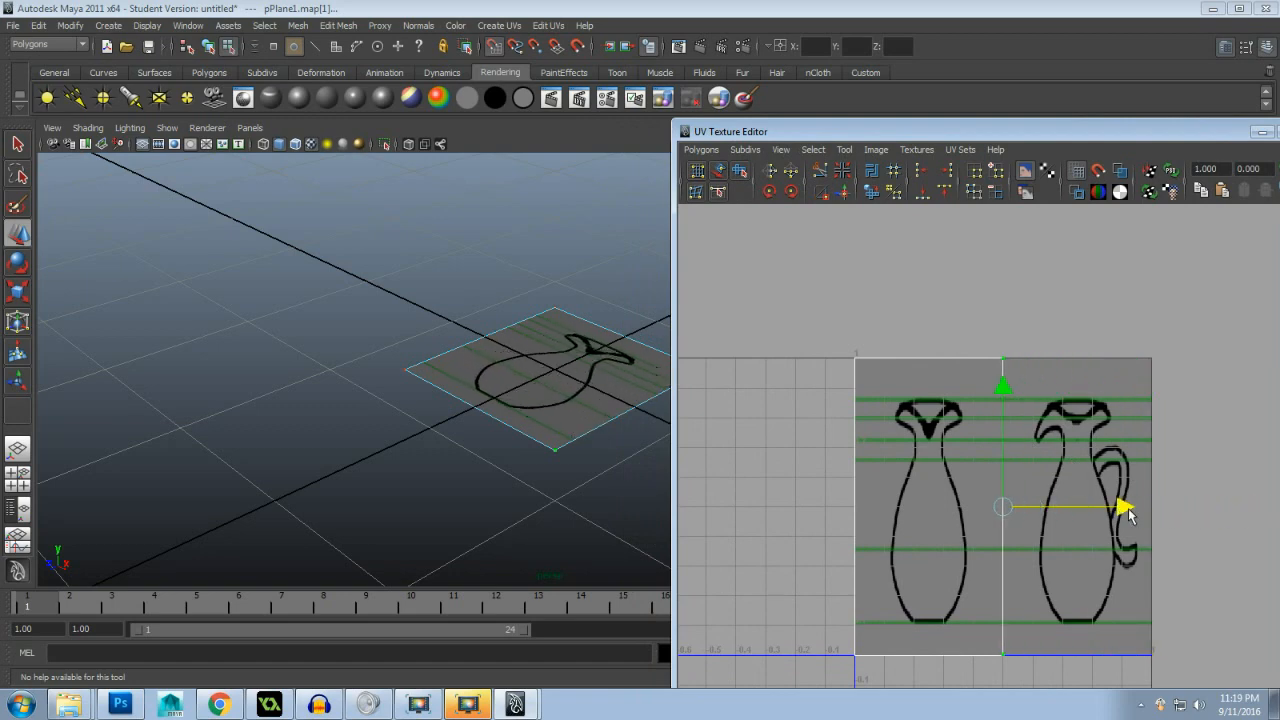
# - Return to object mode, duplicate the plane and move the copy about -4.5 cm along X
pyautogui.moveTo(429, 470); pyautogui.dragTo(340, 500)
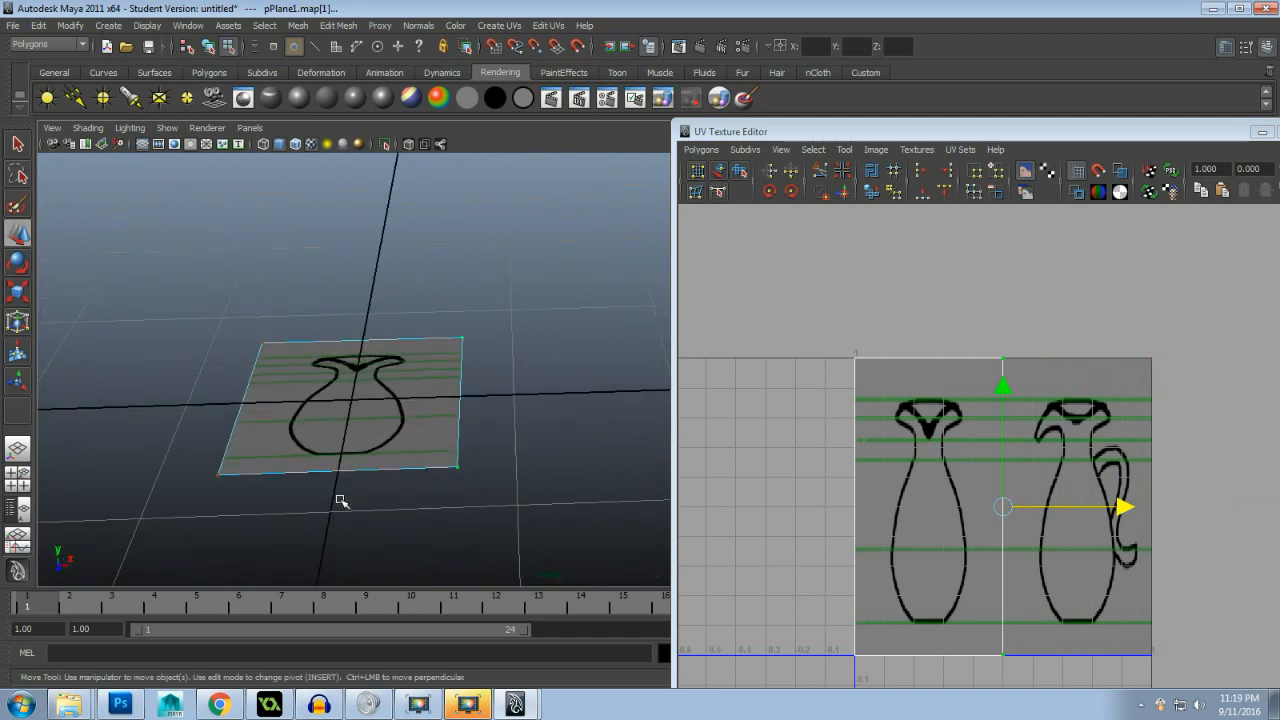
pyautogui.rightClick(358, 428)
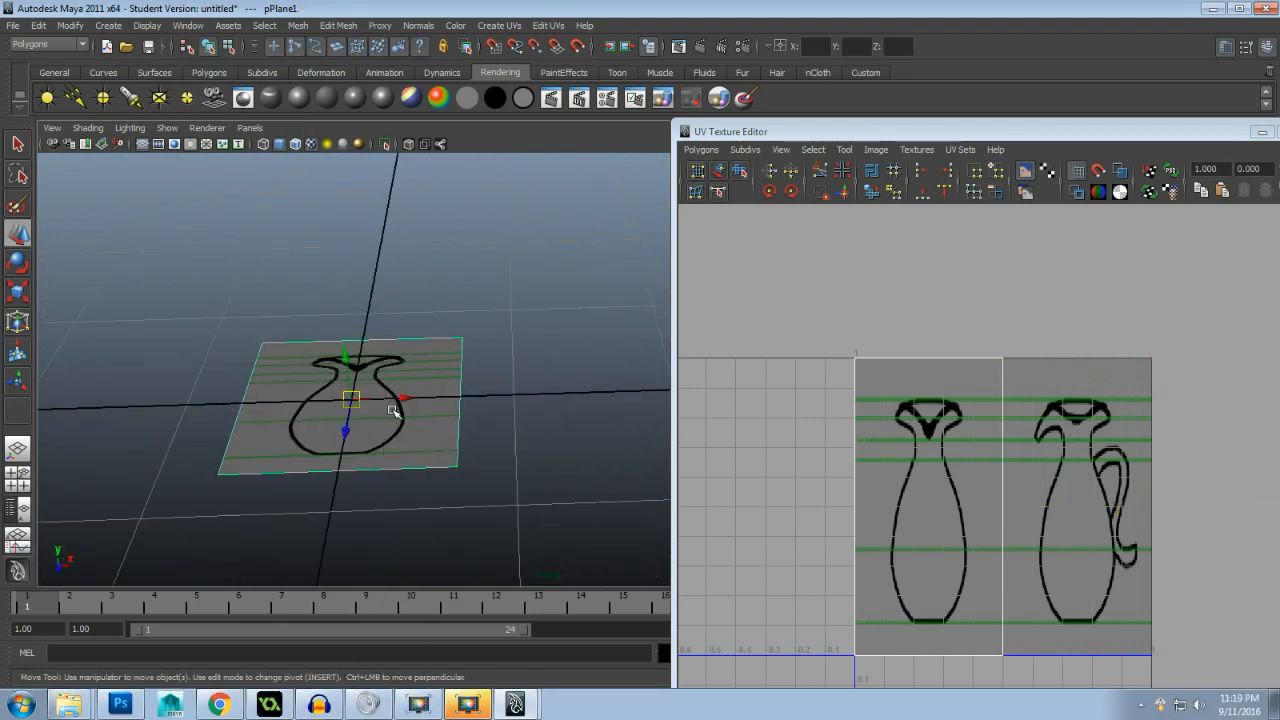
pyautogui.hotkey('ctrl', 'd')
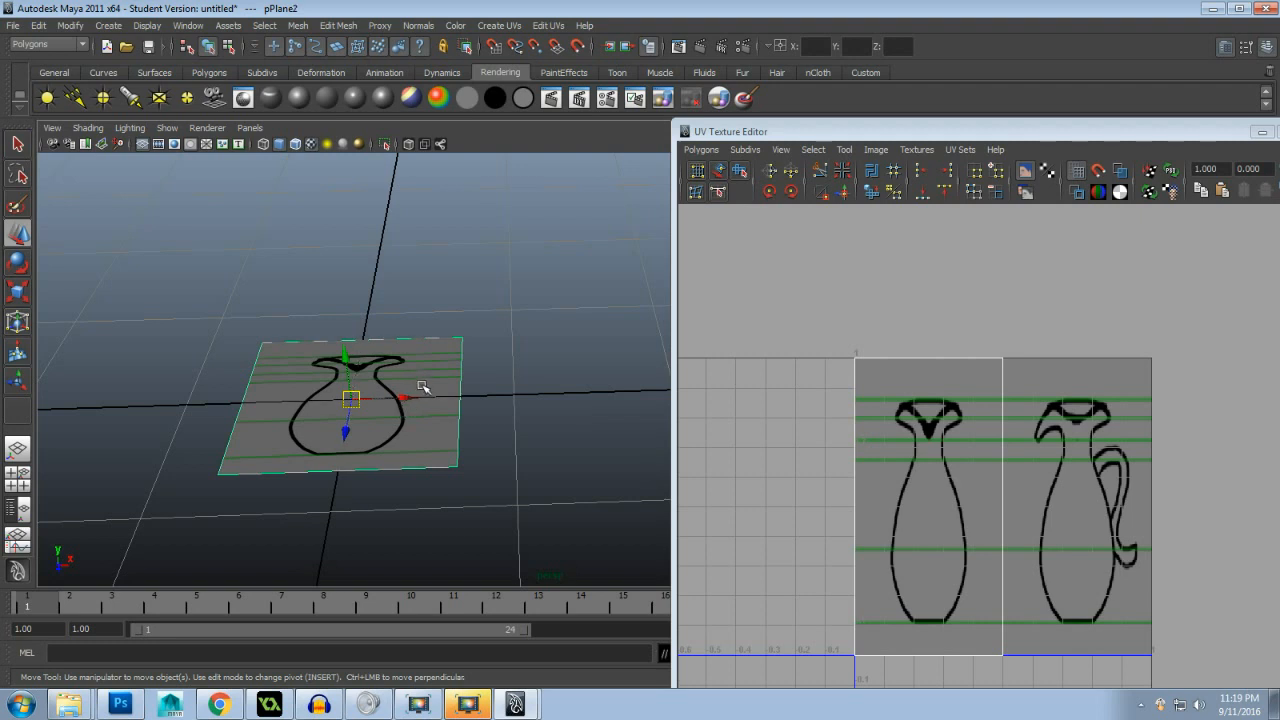
pyautogui.moveTo(423, 387); pyautogui.dragTo(163, 400)
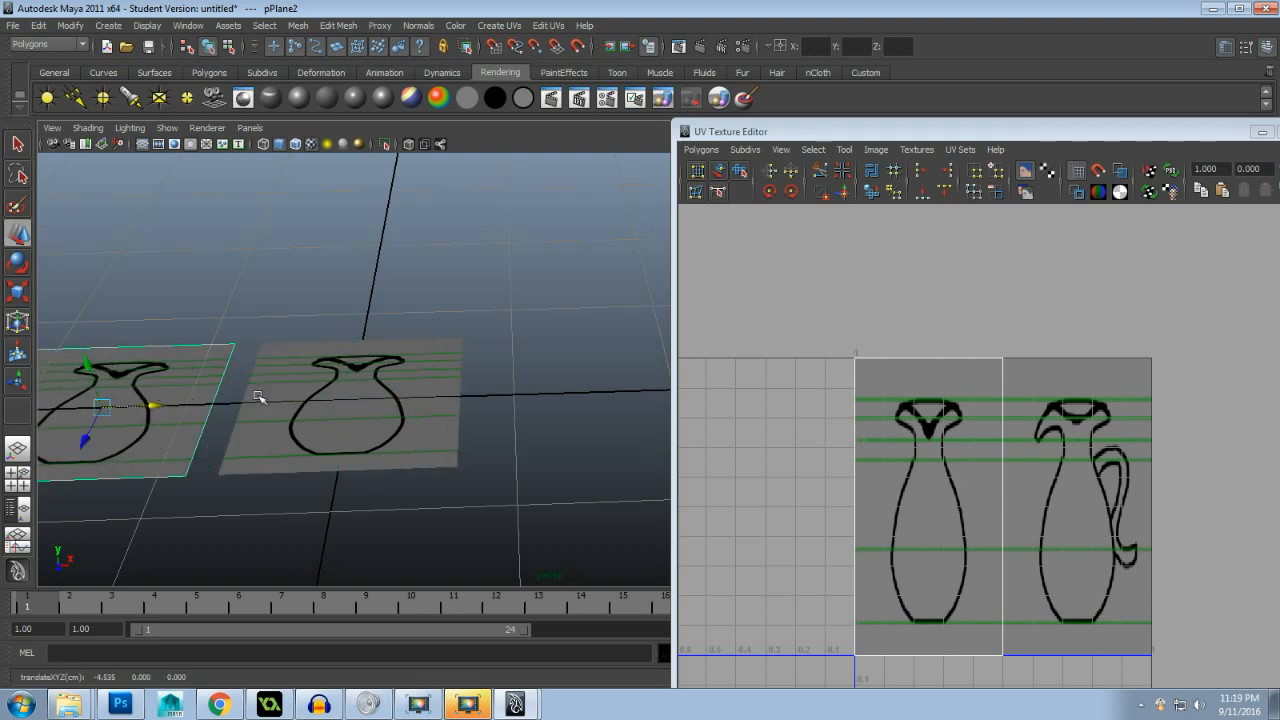
# - Switch the copied plane to UV selection and move its two right-hand UVs to the right edge of the reference texture
pyautogui.rightClick(995, 492)
pyautogui.click(1055, 492)
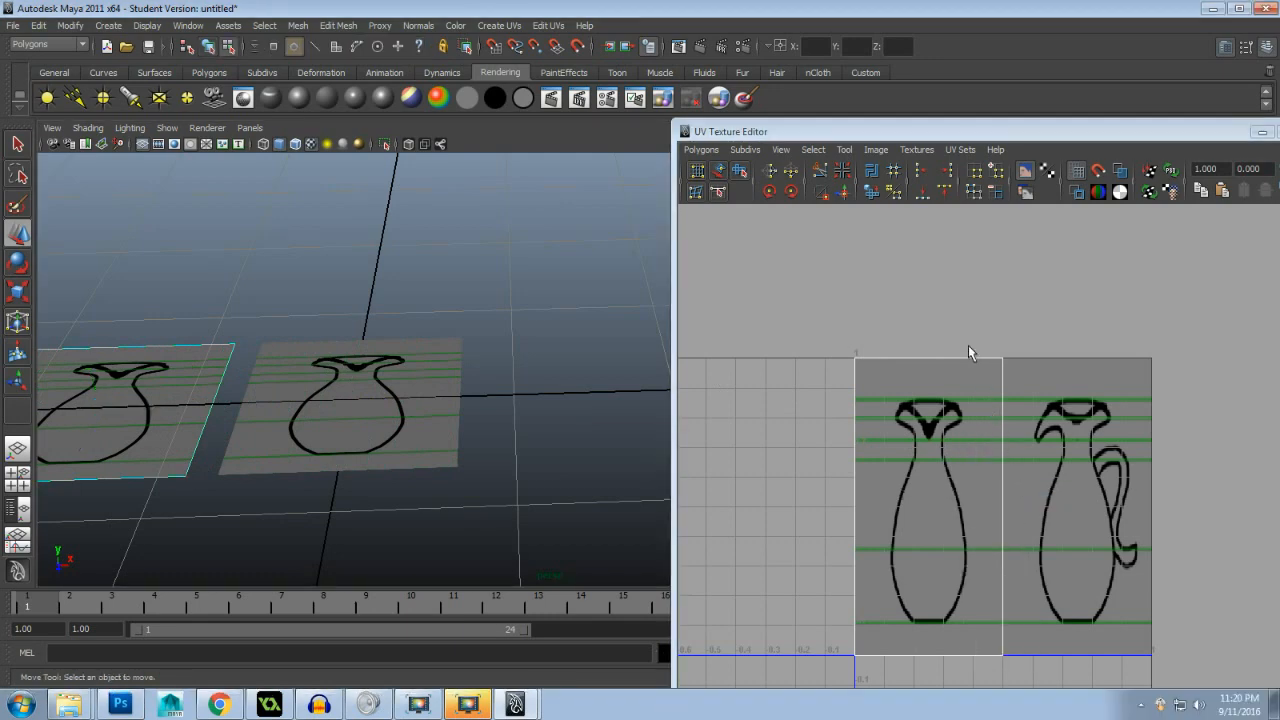
pyautogui.moveTo(1022, 636); pyautogui.dragTo(1027, 684)
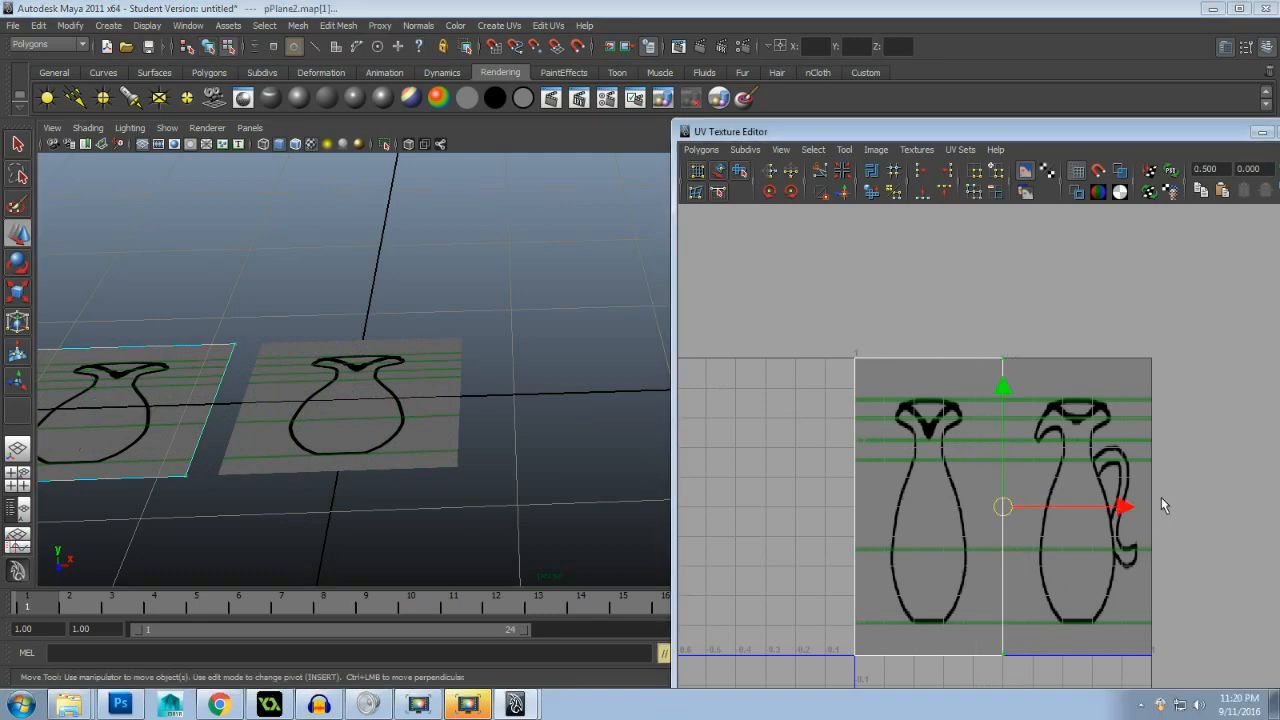
pyautogui.moveTo(1120, 508); pyautogui.dragTo(1278, 520)
# - Select the copied plane's two left-hand UVs and snap them horizontally to the middle of the texture, framing only the side view
pyautogui.moveTo(880, 569); pyautogui.dragTo(901, 665)
pyautogui.press('x')
pyautogui.moveTo(981, 508); pyautogui.dragTo(1126, 533)
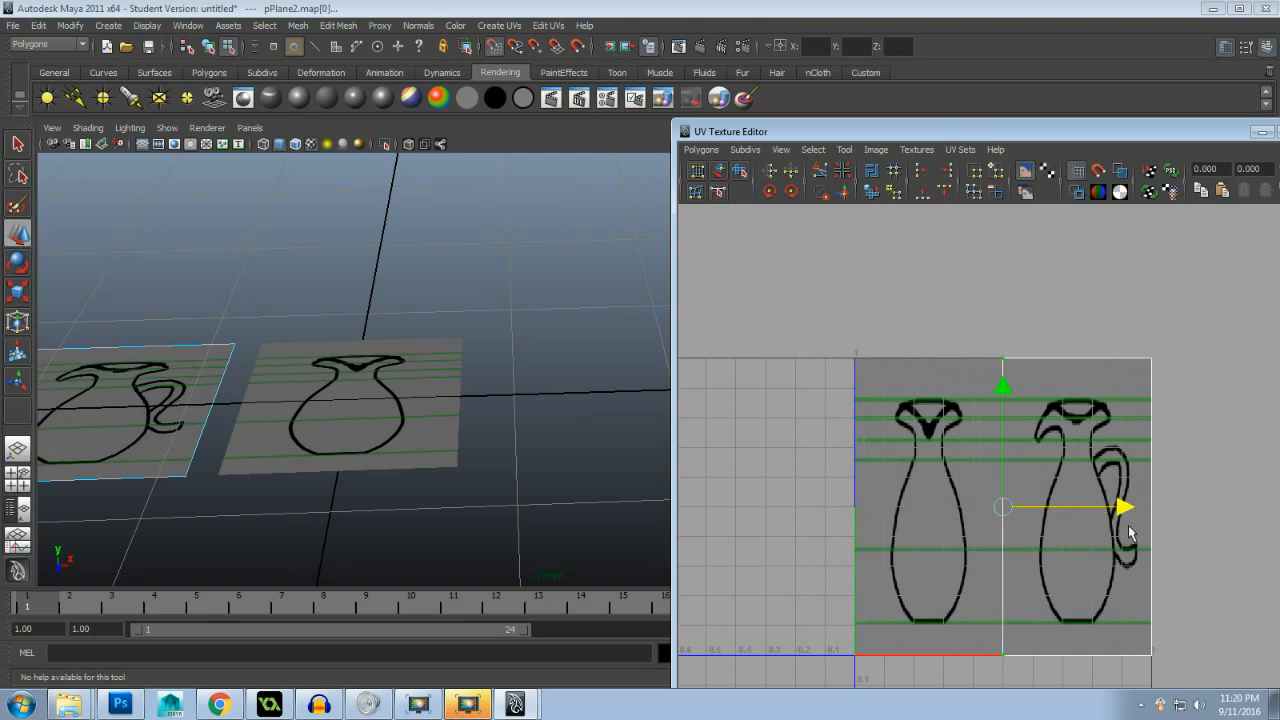
pyautogui.click(530, 428)
# - Close the UV Texture Editor, return the side-view plane to object mode and clear the selection
pyautogui.scroll(-3, 373, 513)
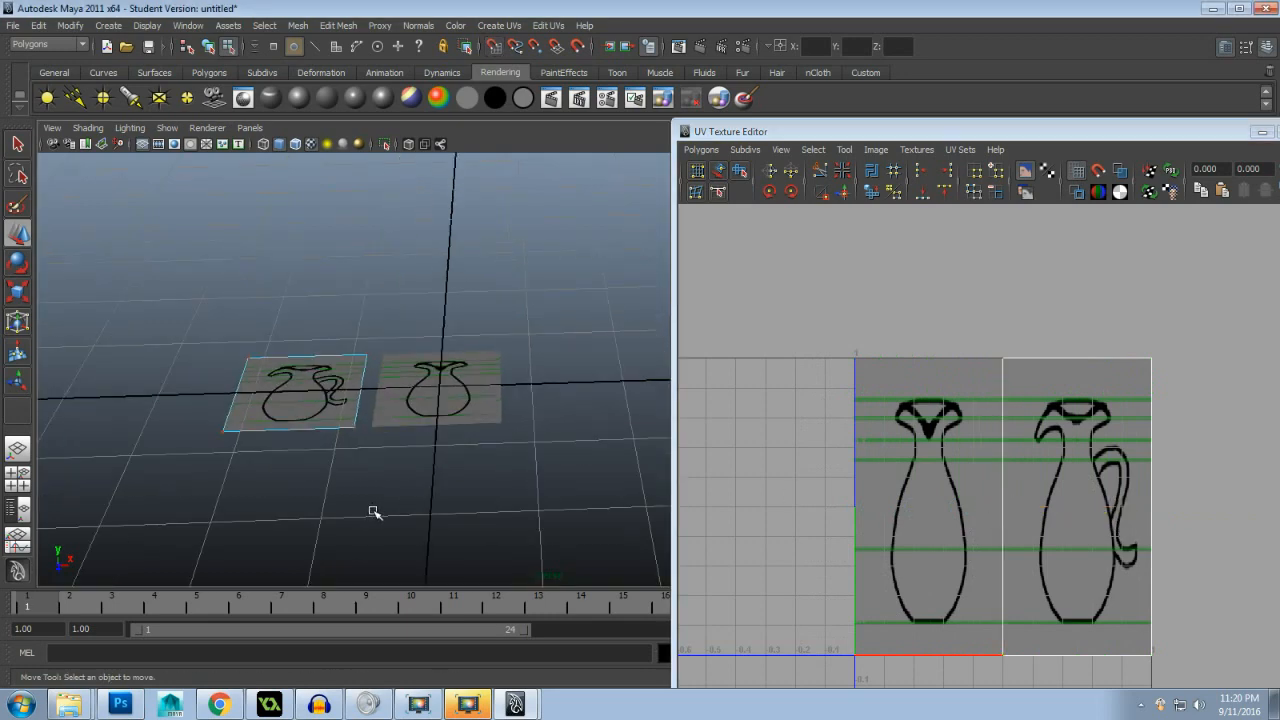
pyautogui.scroll(2, 331, 479)
pyautogui.moveTo(280, 486); pyautogui.dragTo(457, 457)
pyautogui.scroll(4, 469, 480)
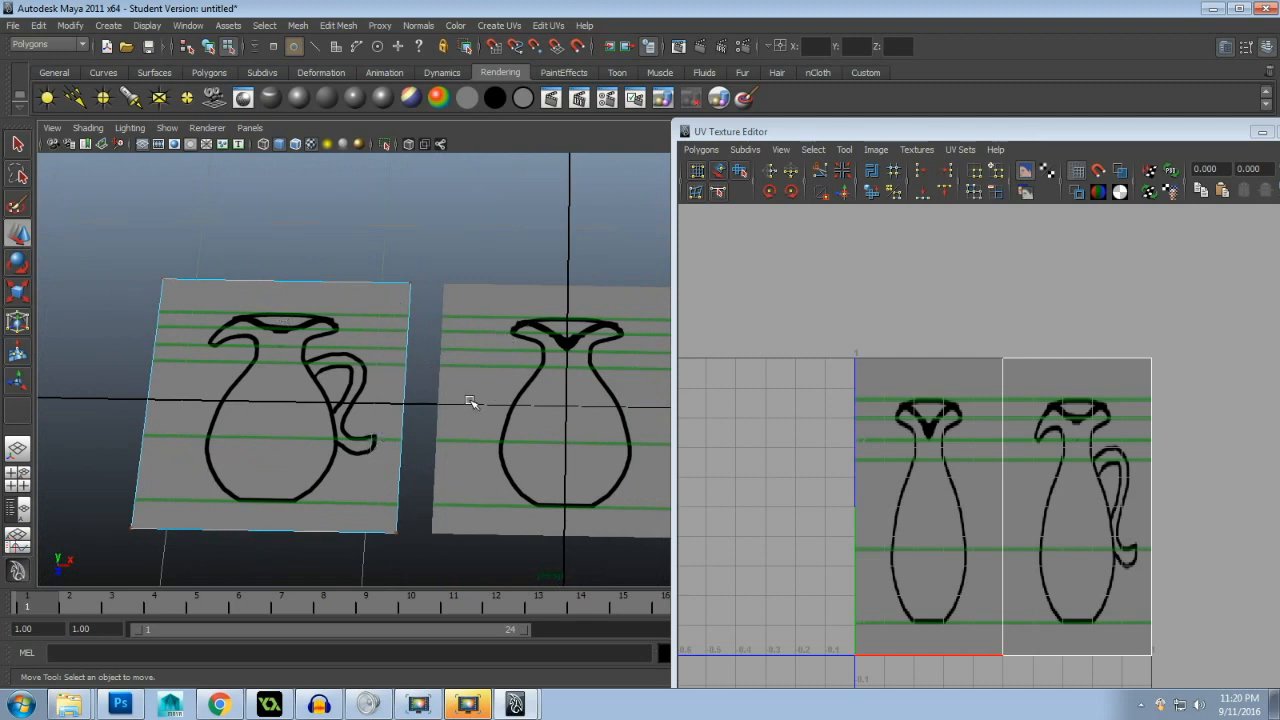
pyautogui.moveTo(1051, 144); pyautogui.dragTo(803, 162)
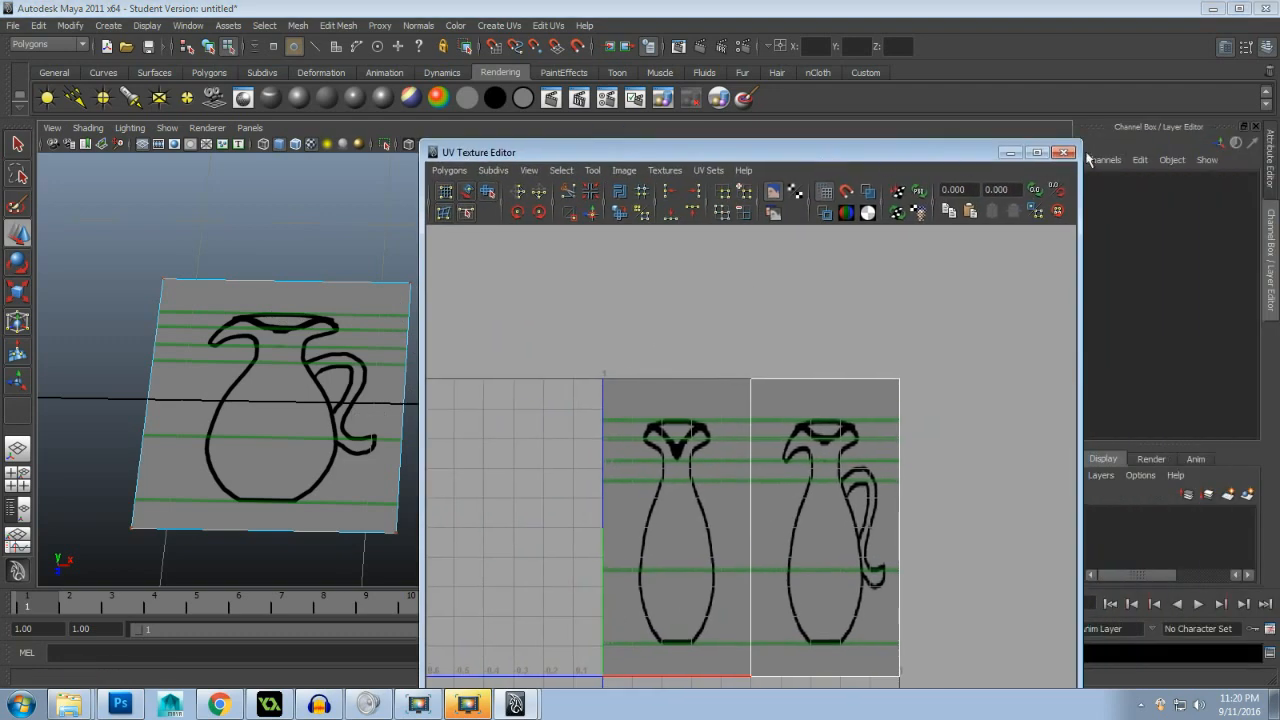
pyautogui.click(1065, 149)
pyautogui.rightClick(349, 345)
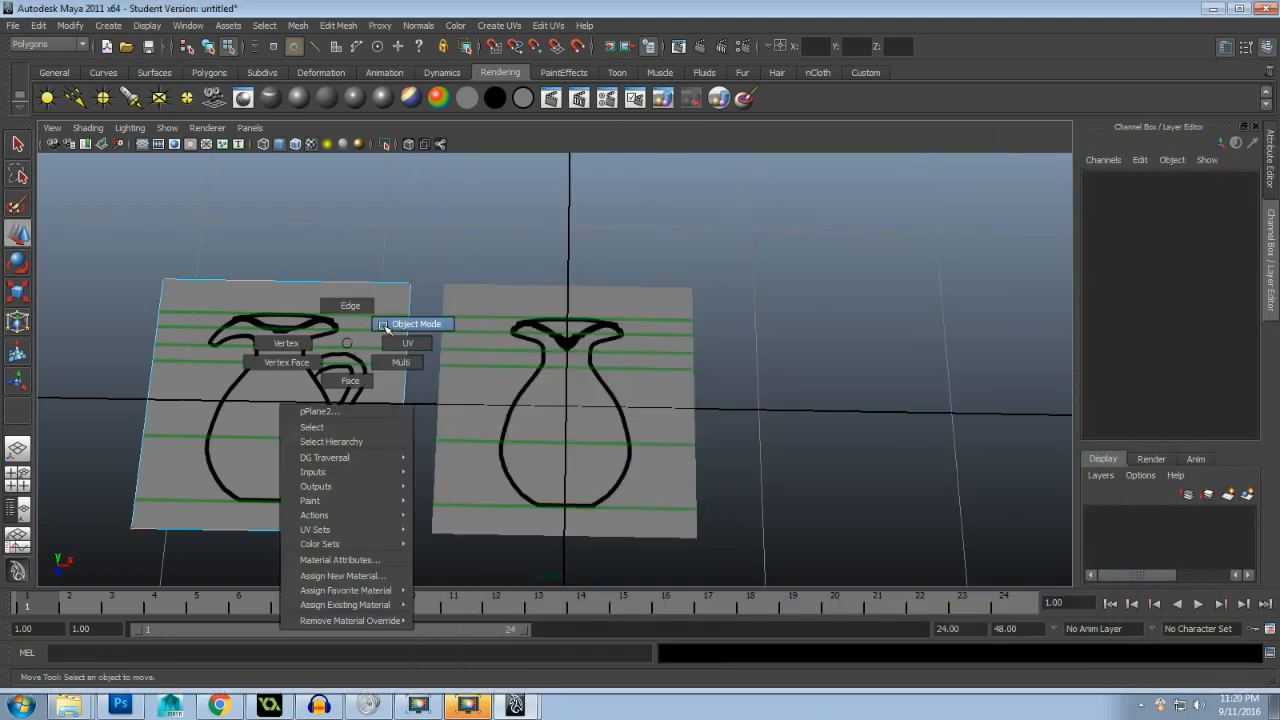
pyautogui.click(449, 384)
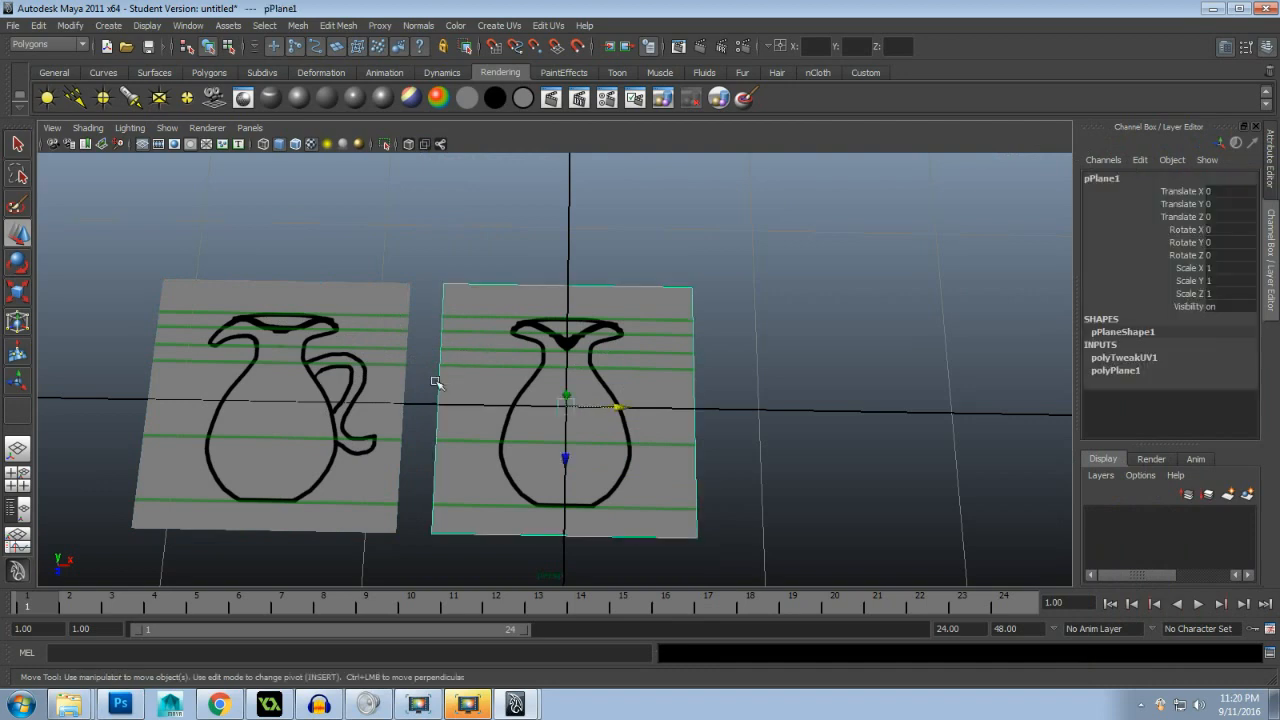
pyautogui.click(359, 385)
pyautogui.click(427, 314)
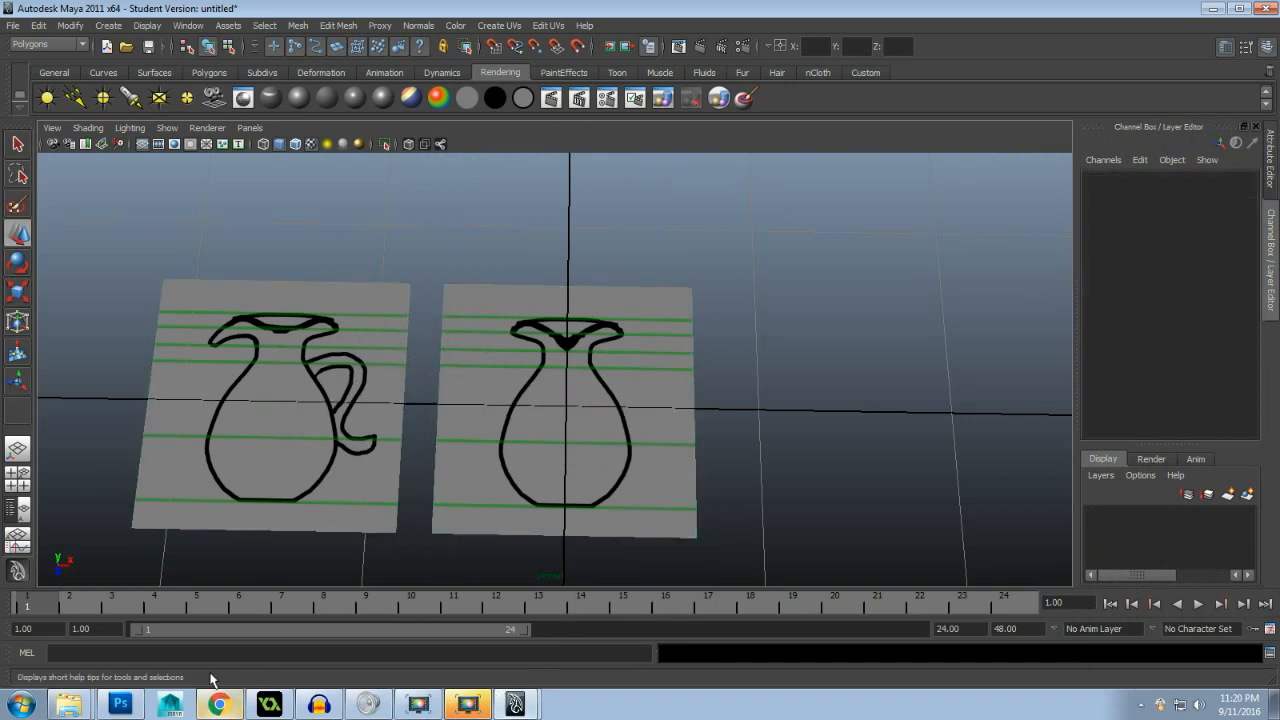
# - Switch to Photoshop to view the Vase_Model2.psd reference sheet
pyautogui.click(119, 706)
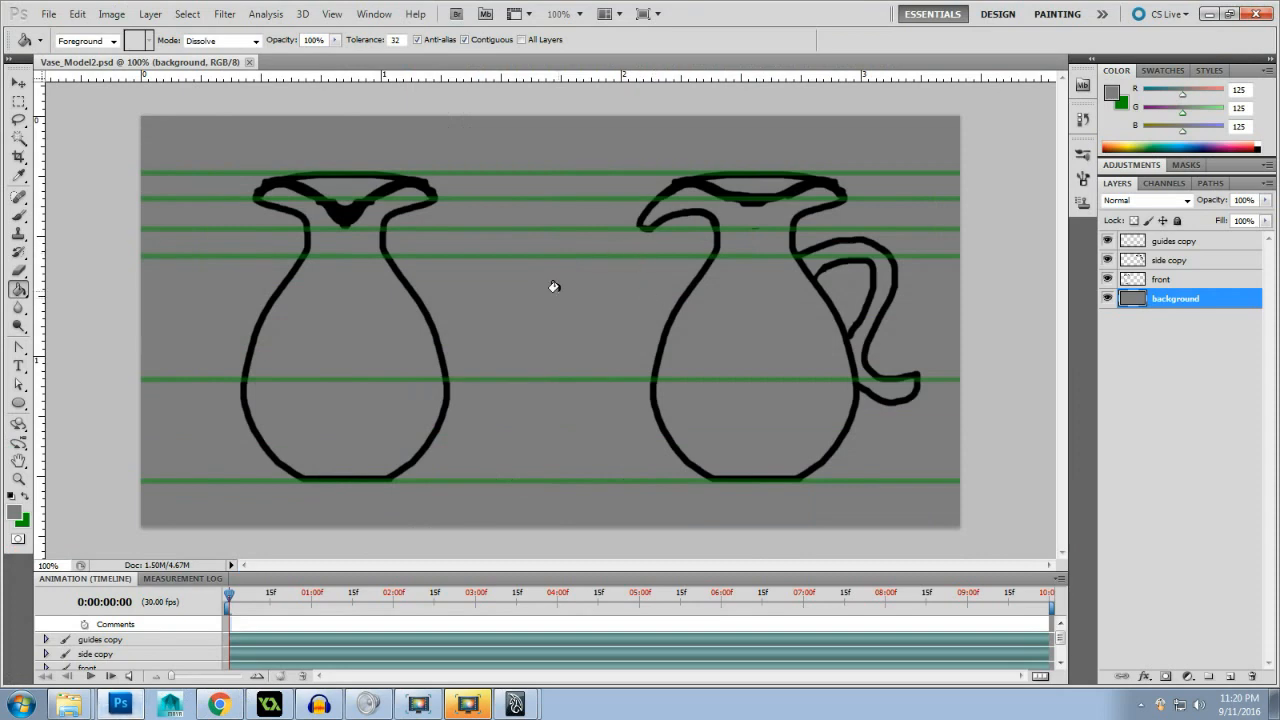